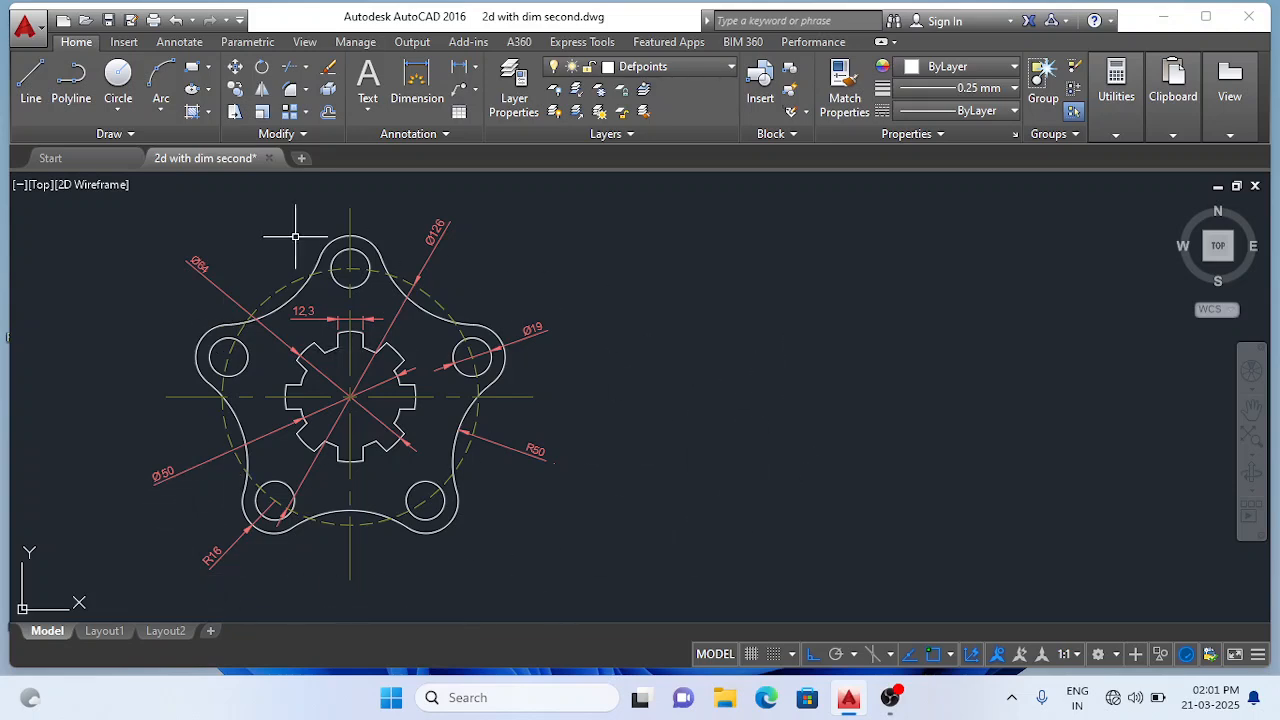
Draw a circle of diameter 64 by centre and diameter in the empty area beside the dimensioned reference drawing.
{"action": "left_click", "coordinate": [118, 110]}
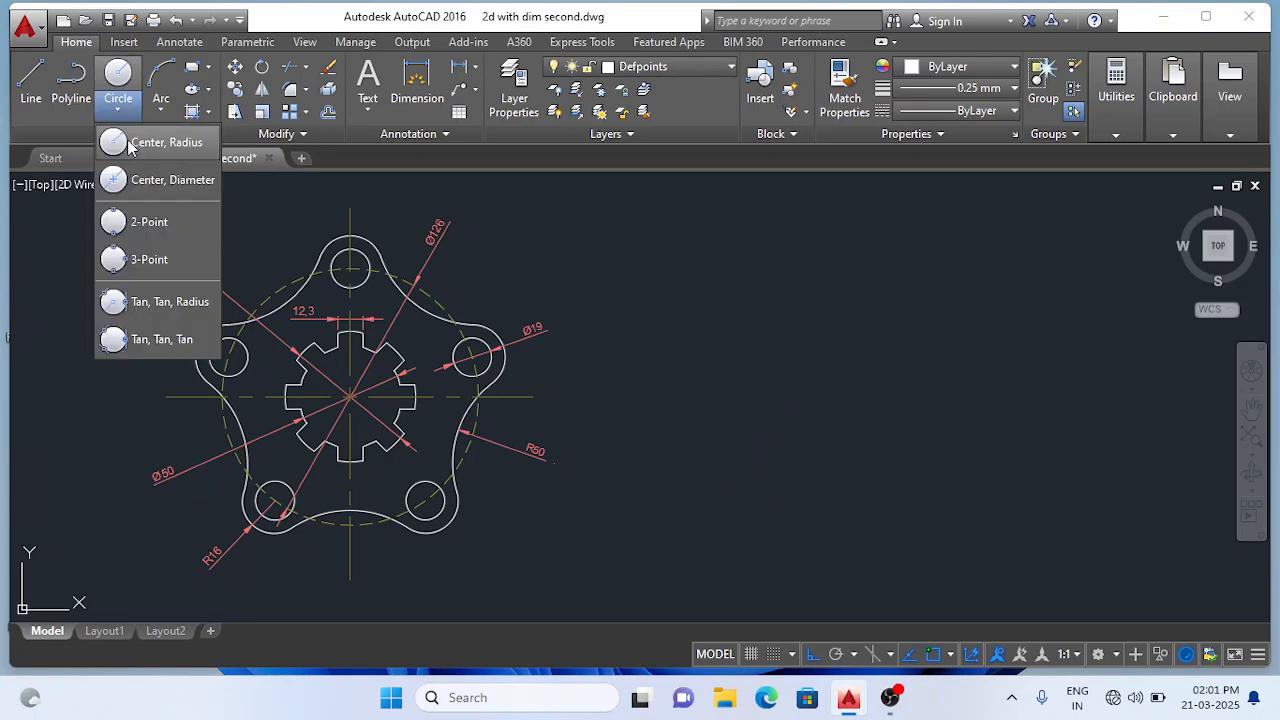
{"action": "left_click", "coordinate": [145, 182]}
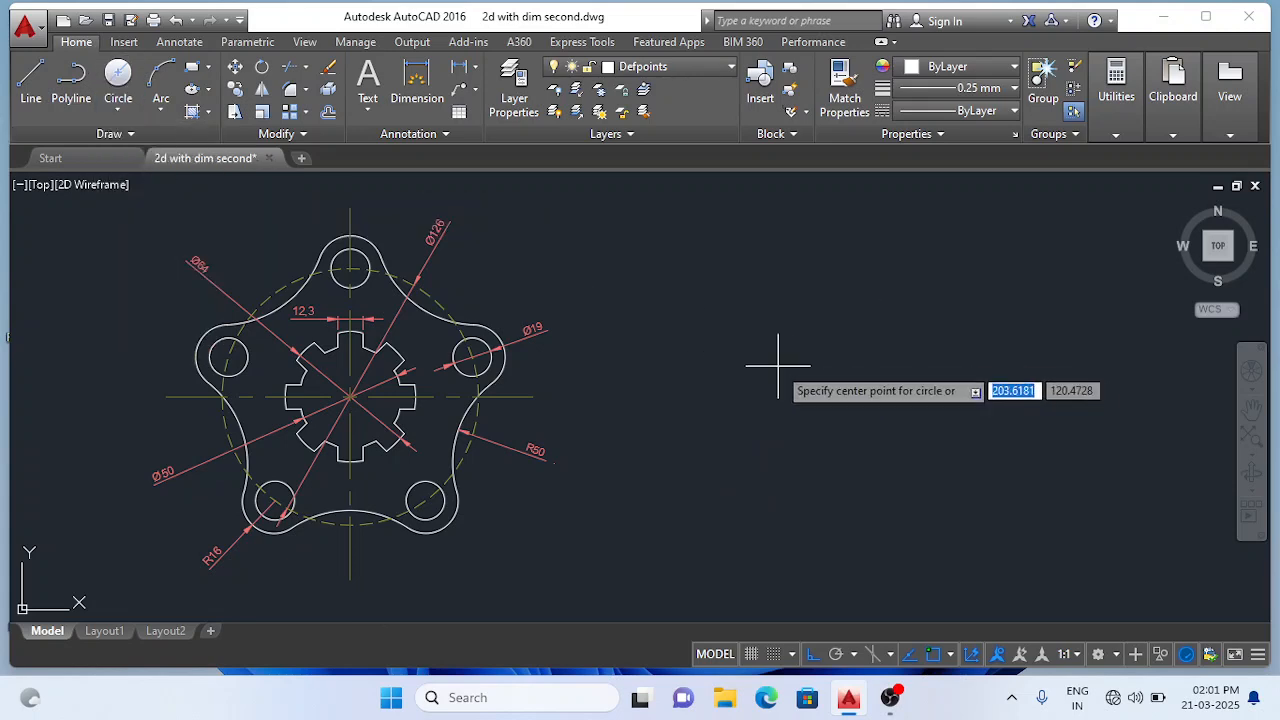
{"action": "left_click", "coordinate": [839, 348]}
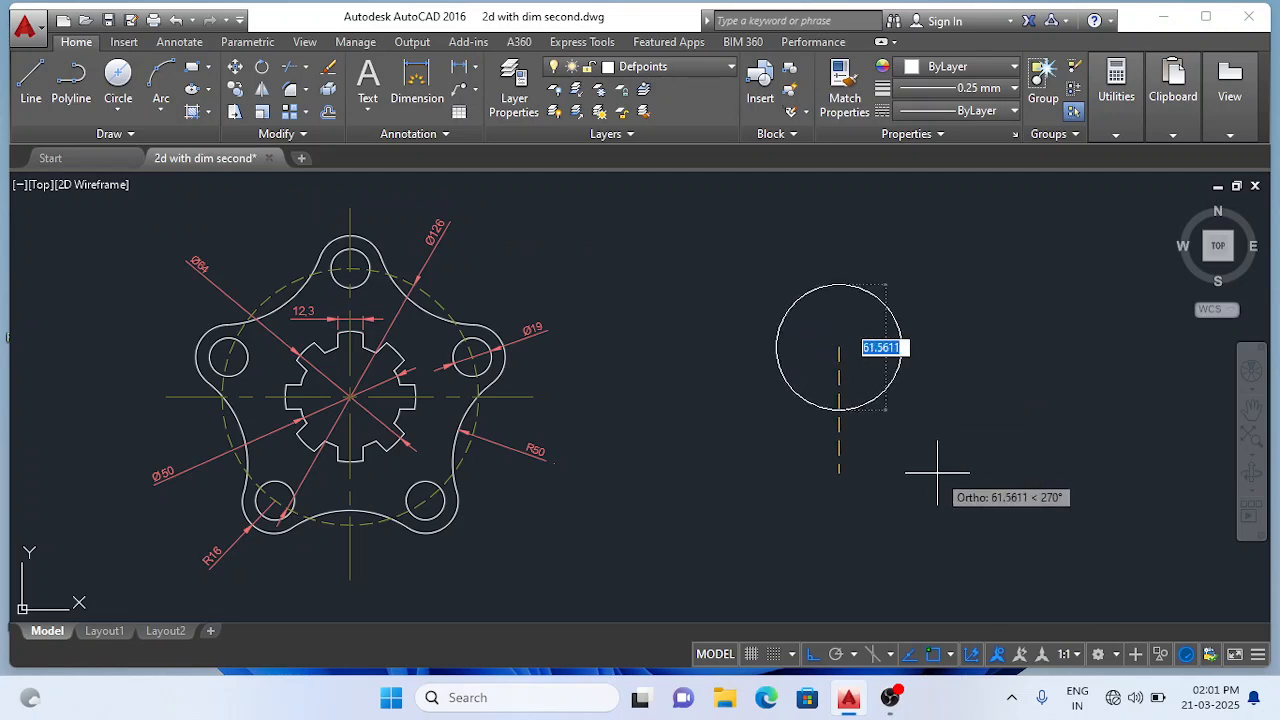
{"action": "type", "text": "65"}
{"action": "key", "text": "Return"}
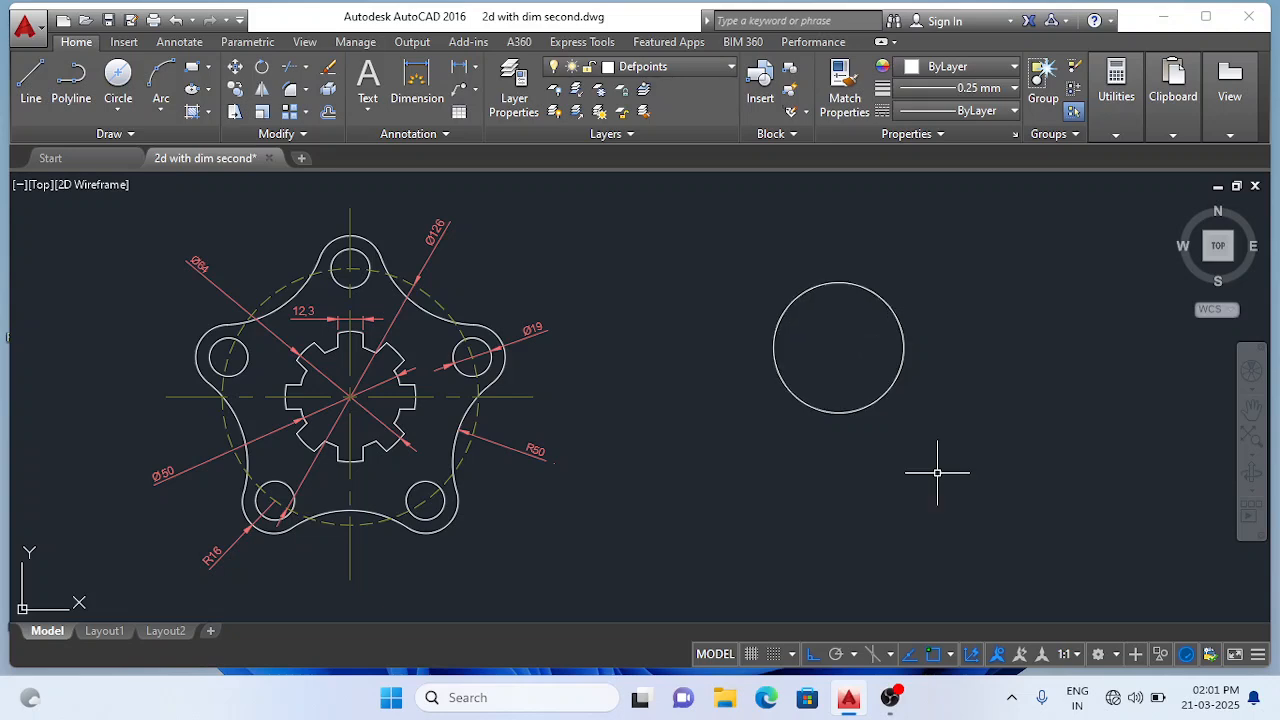
Draw a concentric circle of diameter 50 inside the first circle, using the same centre point.
{"action": "left_click", "coordinate": [127, 118]}
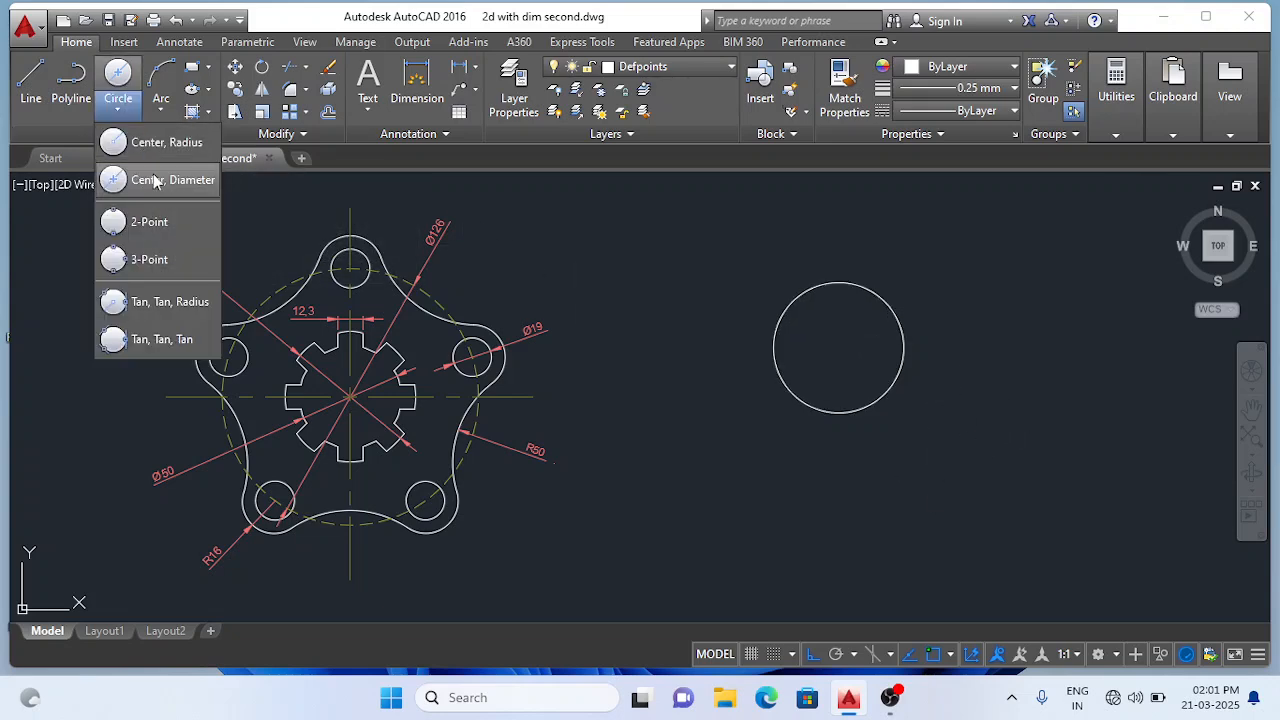
{"action": "left_click", "coordinate": [152, 180]}
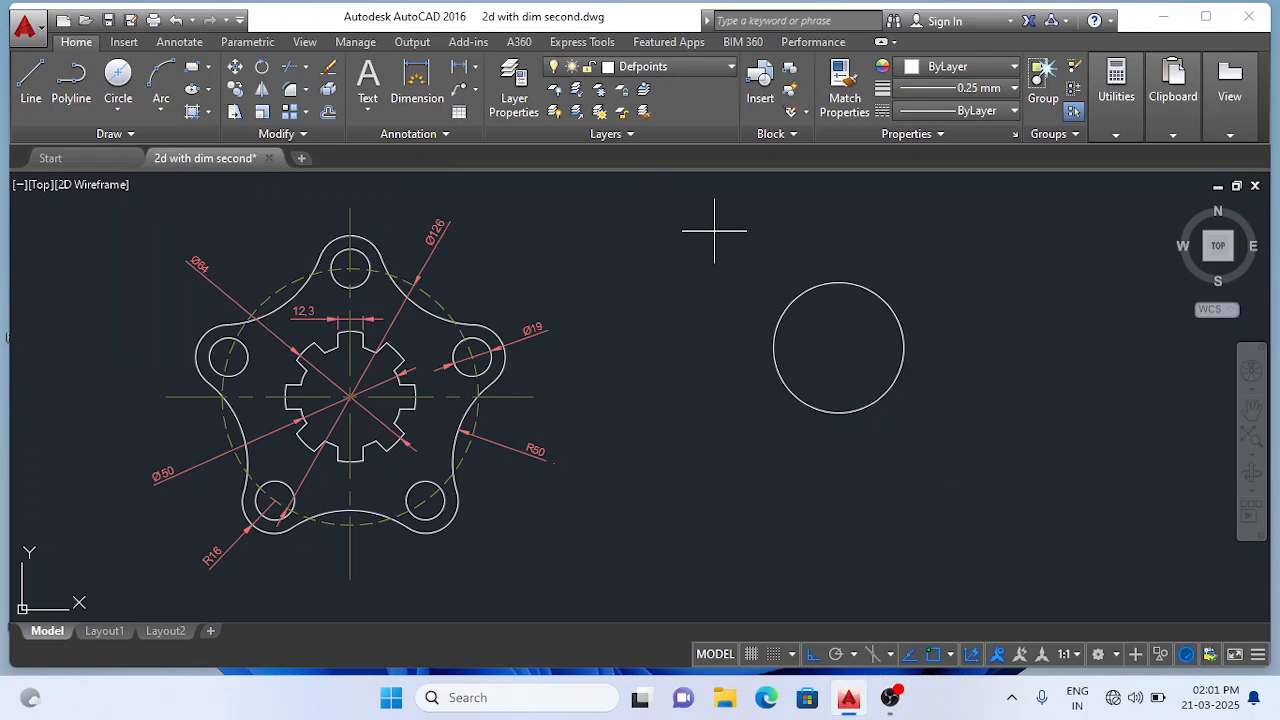
{"action": "left_click", "coordinate": [839, 347]}
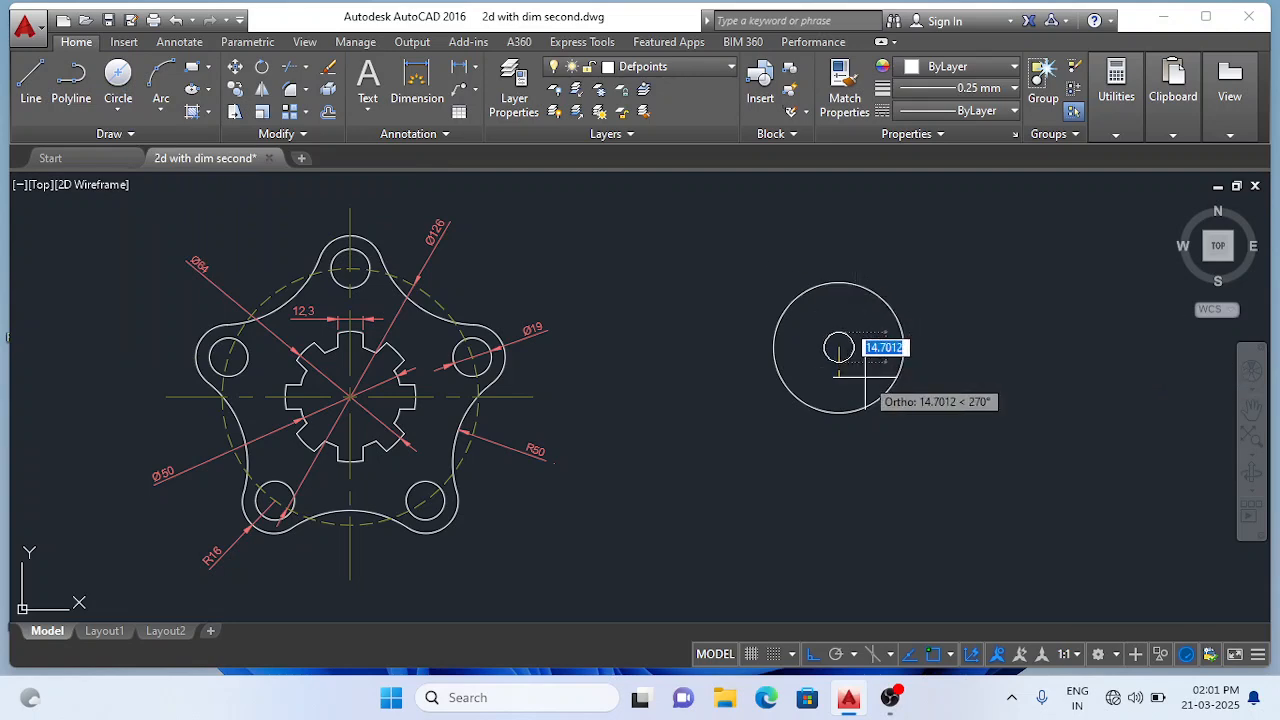
{"action": "type", "text": "40"}
{"action": "key", "text": "Return"}
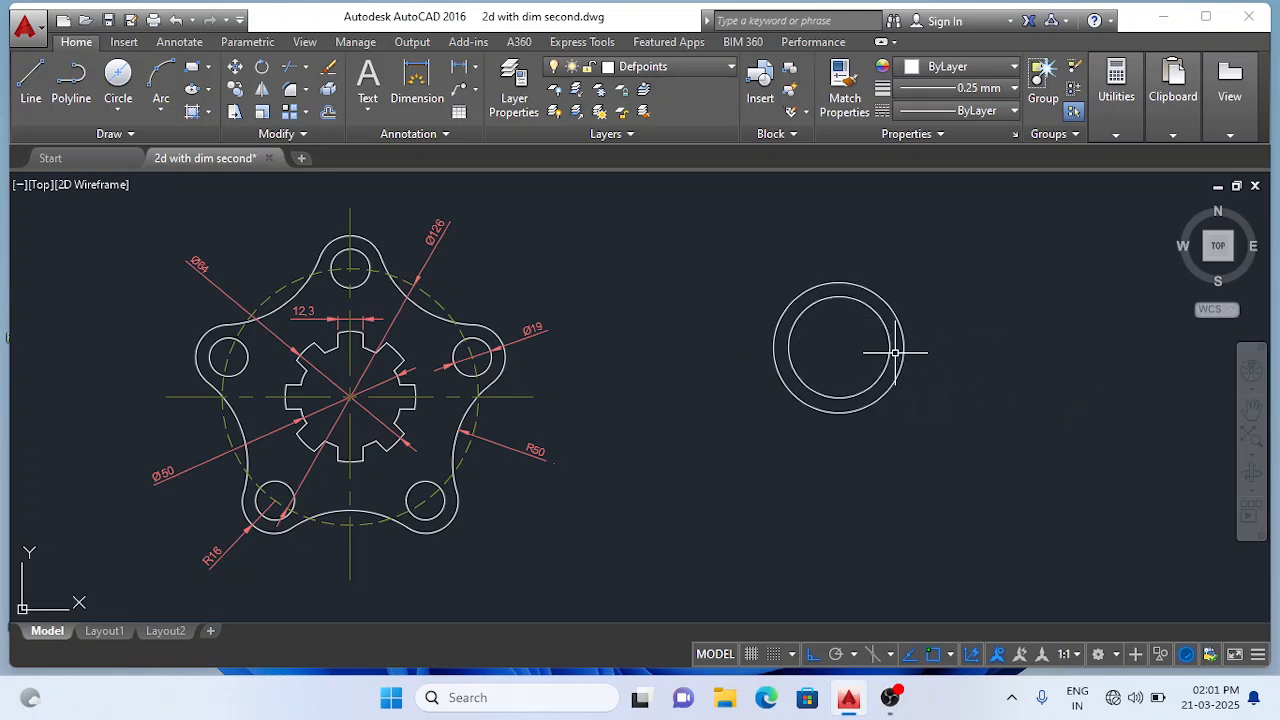
Draw a horizontal and a vertical line crossing at the circles' centre, both extending beyond the outer circle.
{"action": "left_click", "coordinate": [31, 82]}
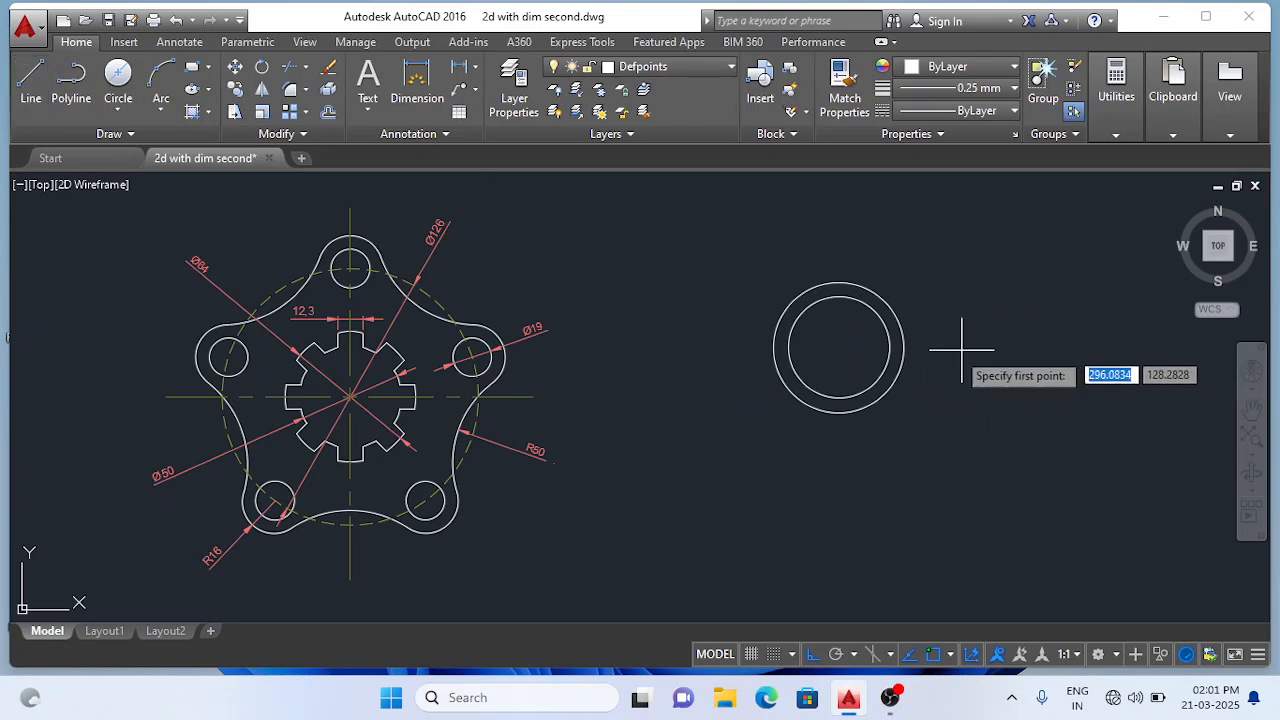
{"action": "left_click", "coordinate": [690, 347]}
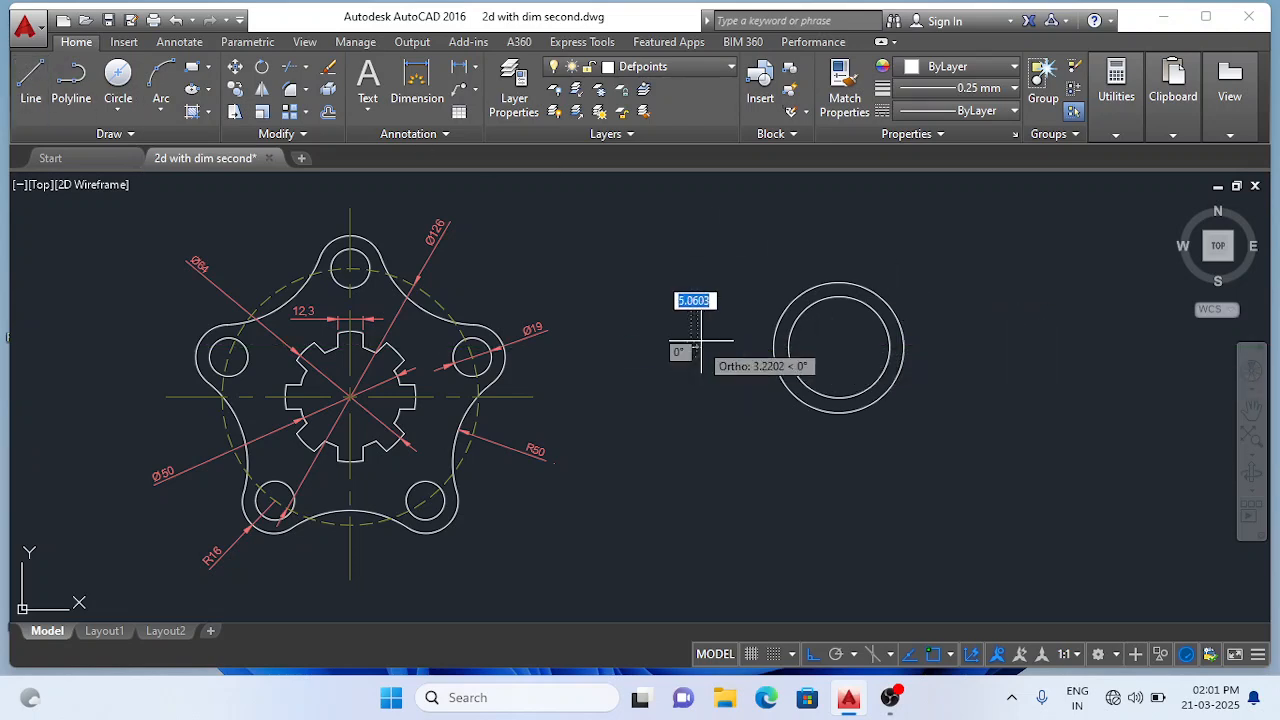
{"action": "left_click", "coordinate": [1003, 348]}
{"action": "key", "text": "Return"}
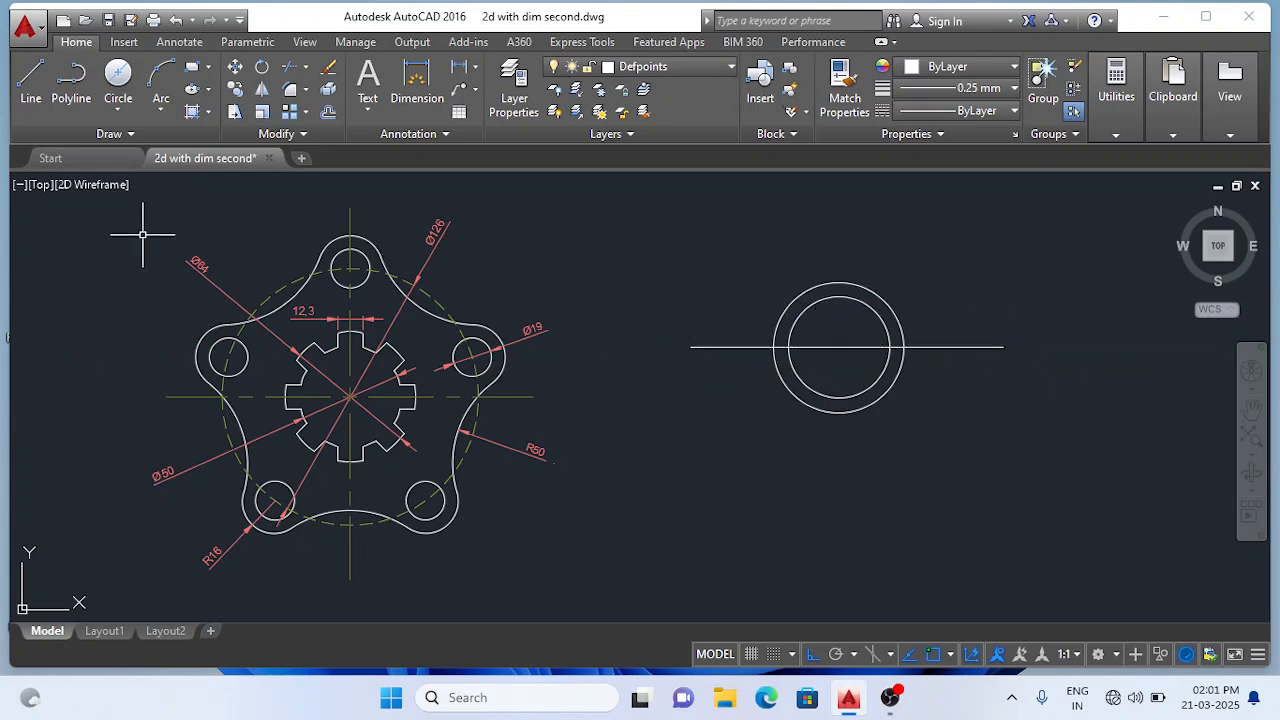
{"action": "left_click", "coordinate": [29, 82]}
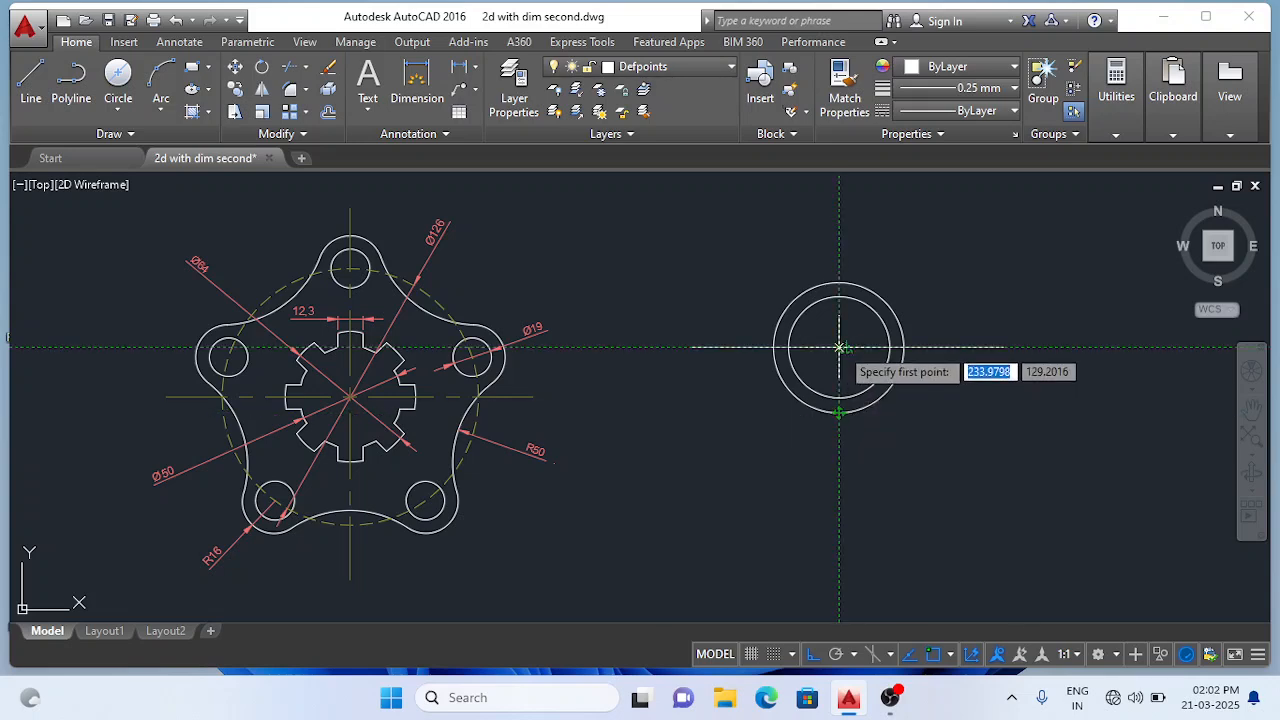
{"action": "left_click", "coordinate": [837, 235]}
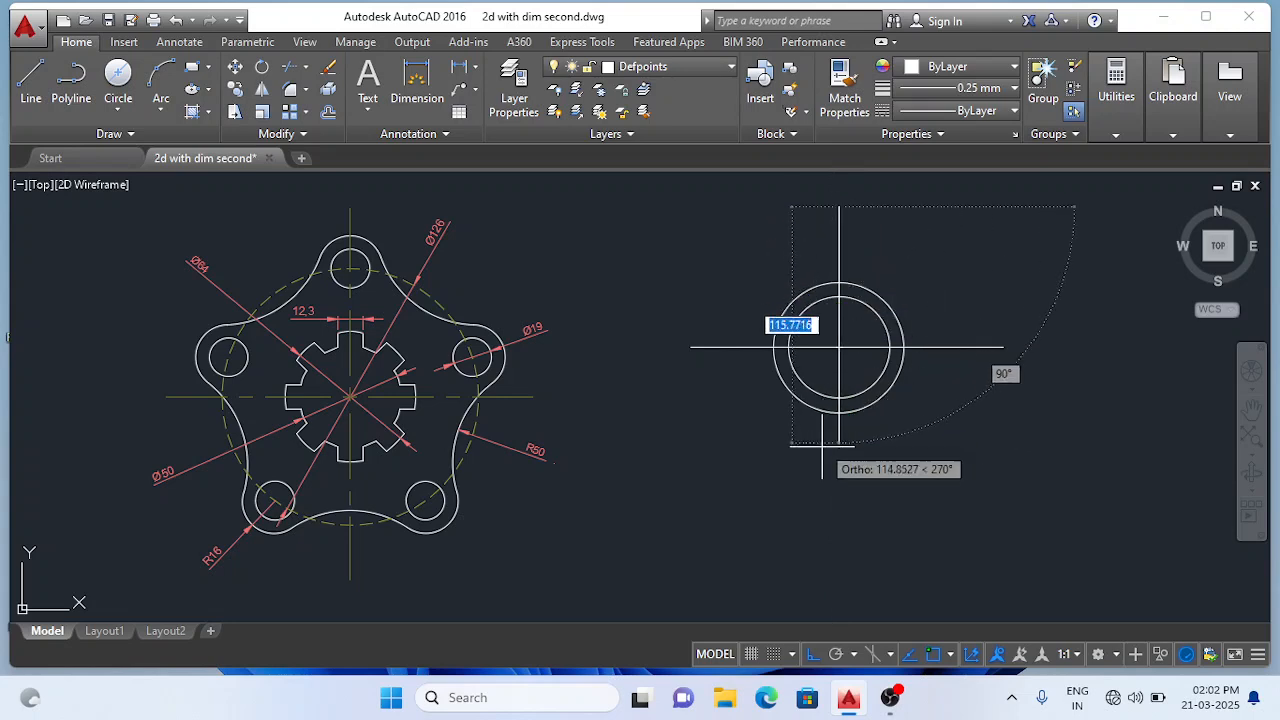
{"action": "left_click", "coordinate": [822, 495]}
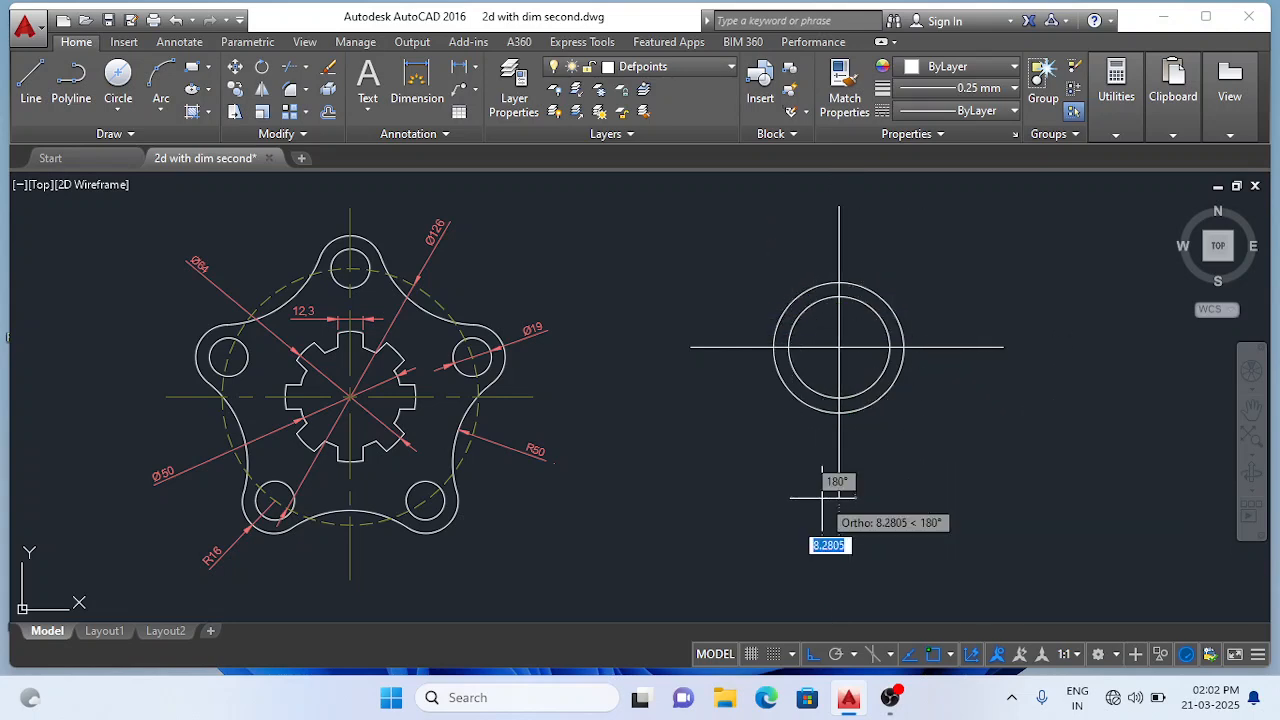
{"action": "key", "text": "Escape"}
{"action": "scroll", "coordinate": [888, 265], "scroll_direction": "up", "scroll_amount": 1}
{"action": "scroll", "coordinate": [902, 290], "scroll_direction": "down", "scroll_amount": 3}
{"action": "scroll", "coordinate": [815, 304], "scroll_direction": "up", "scroll_amount": 2}
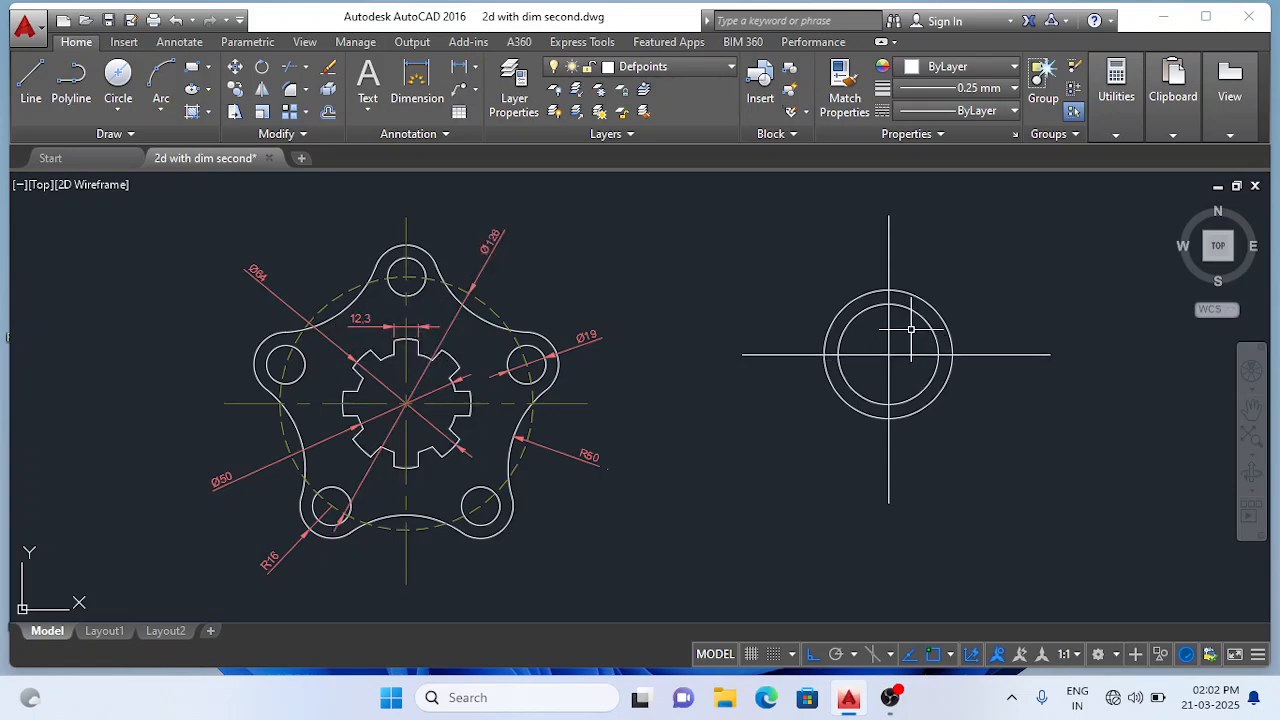
{"action": "scroll", "coordinate": [917, 313], "scroll_direction": "up", "scroll_amount": 2}
{"action": "scroll", "coordinate": [858, 335], "scroll_direction": "down", "scroll_amount": 2}
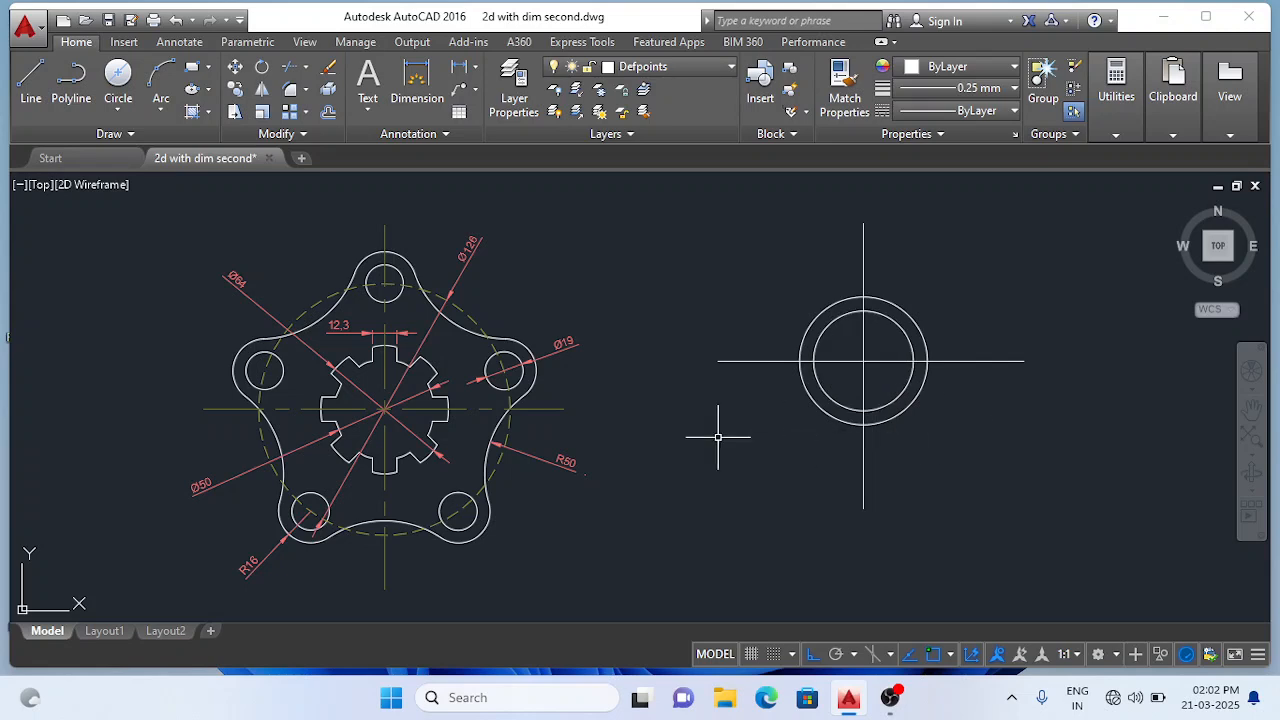
{"action": "mouse_move", "coordinate": [512, 352]}
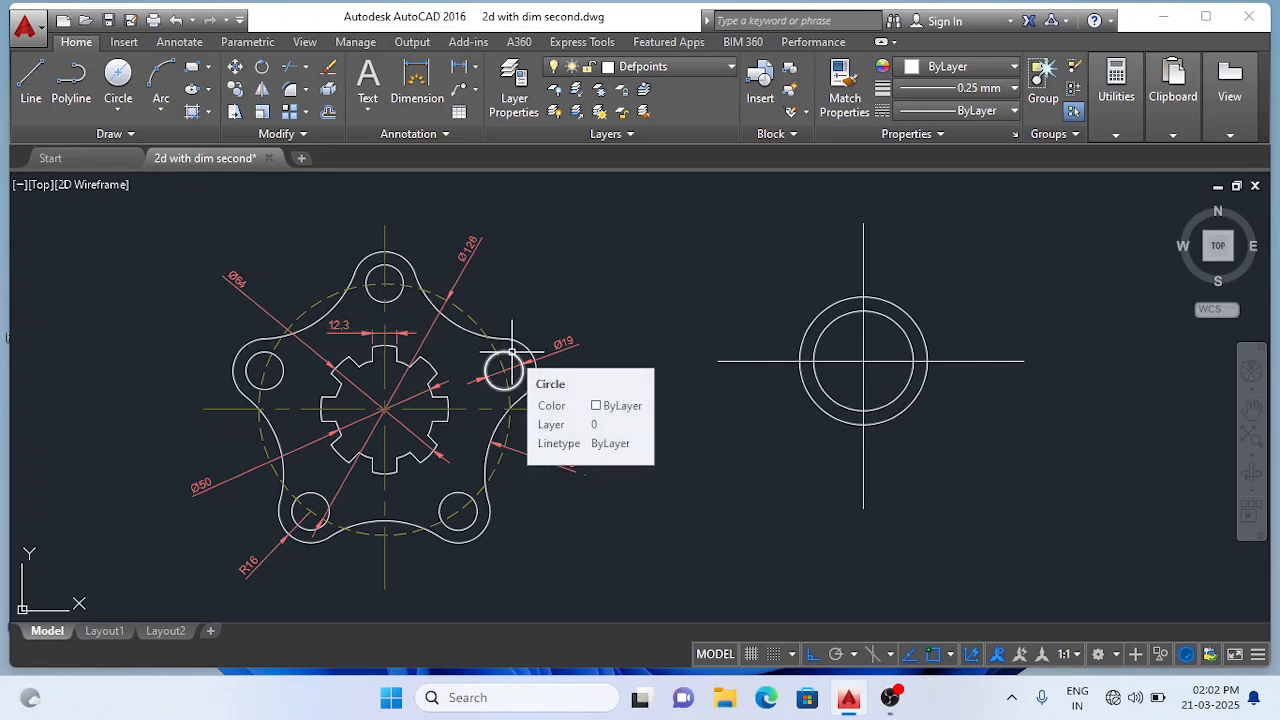
{"action": "left_click", "coordinate": [666, 272]}
{"action": "key", "text": "Escape"}
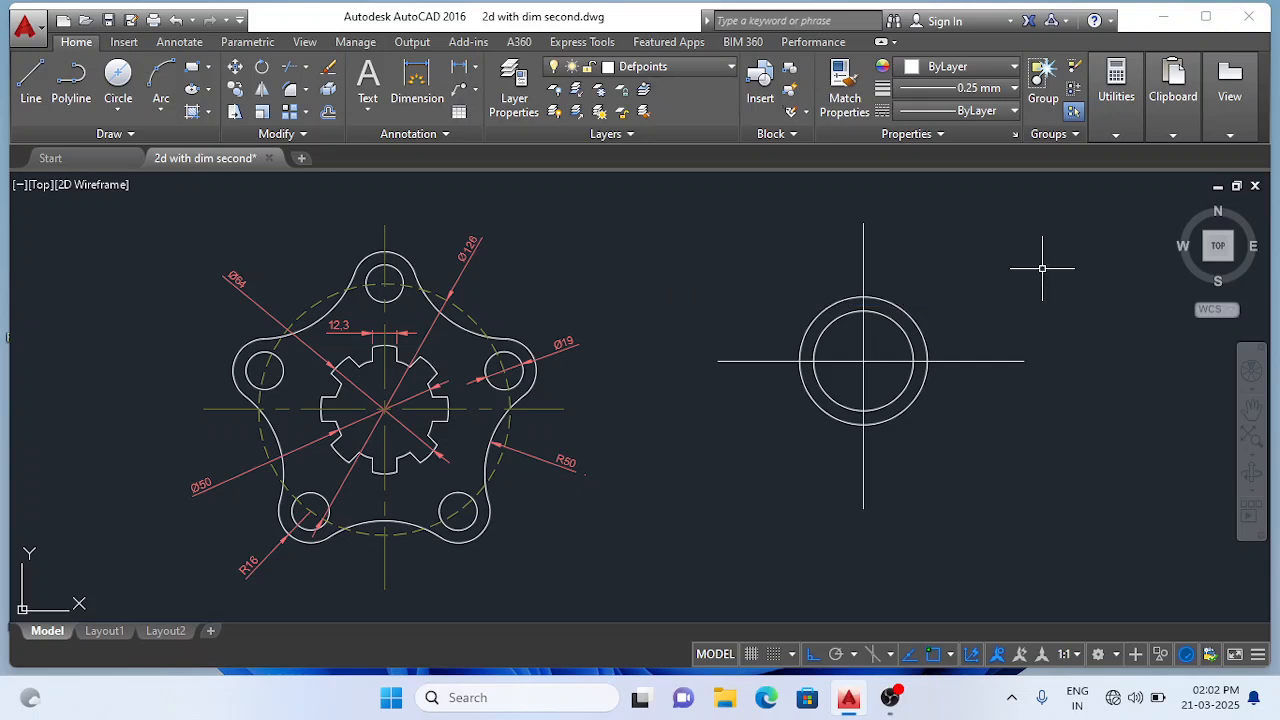
Offset the vertical centre line by 6.15 to both sides.
{"action": "type", "text": "O"}
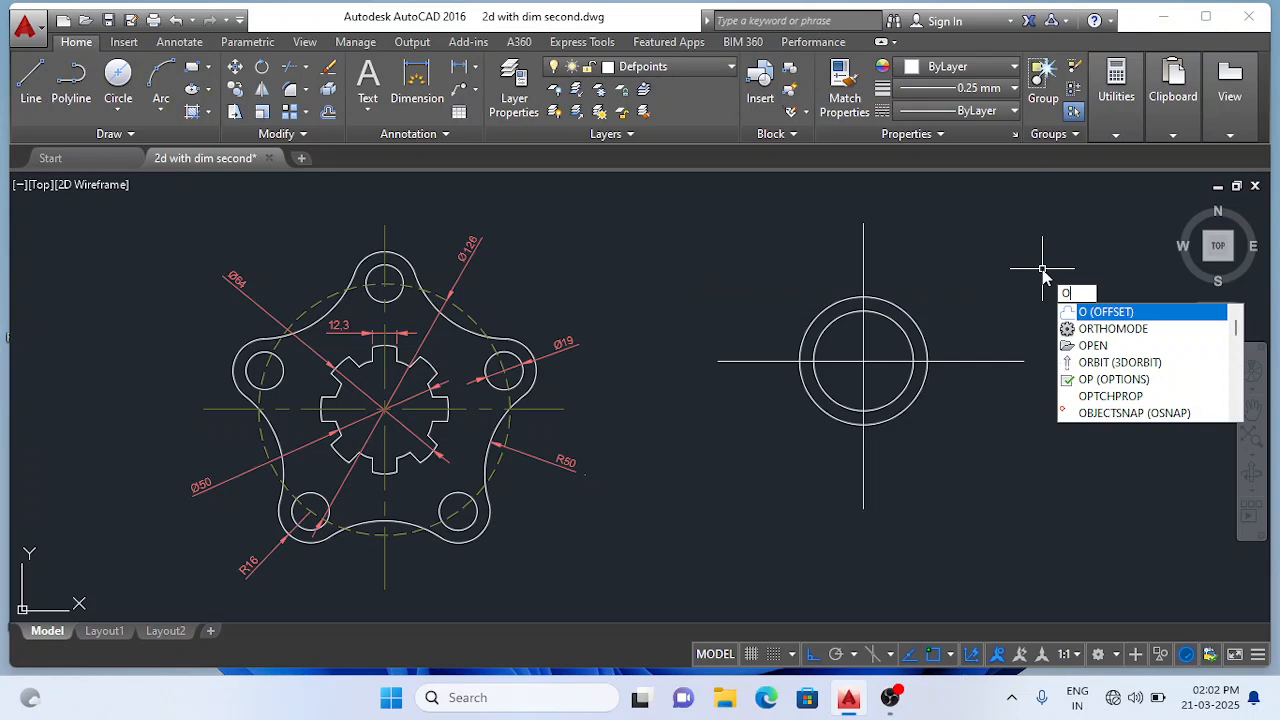
{"action": "key", "text": "Return"}
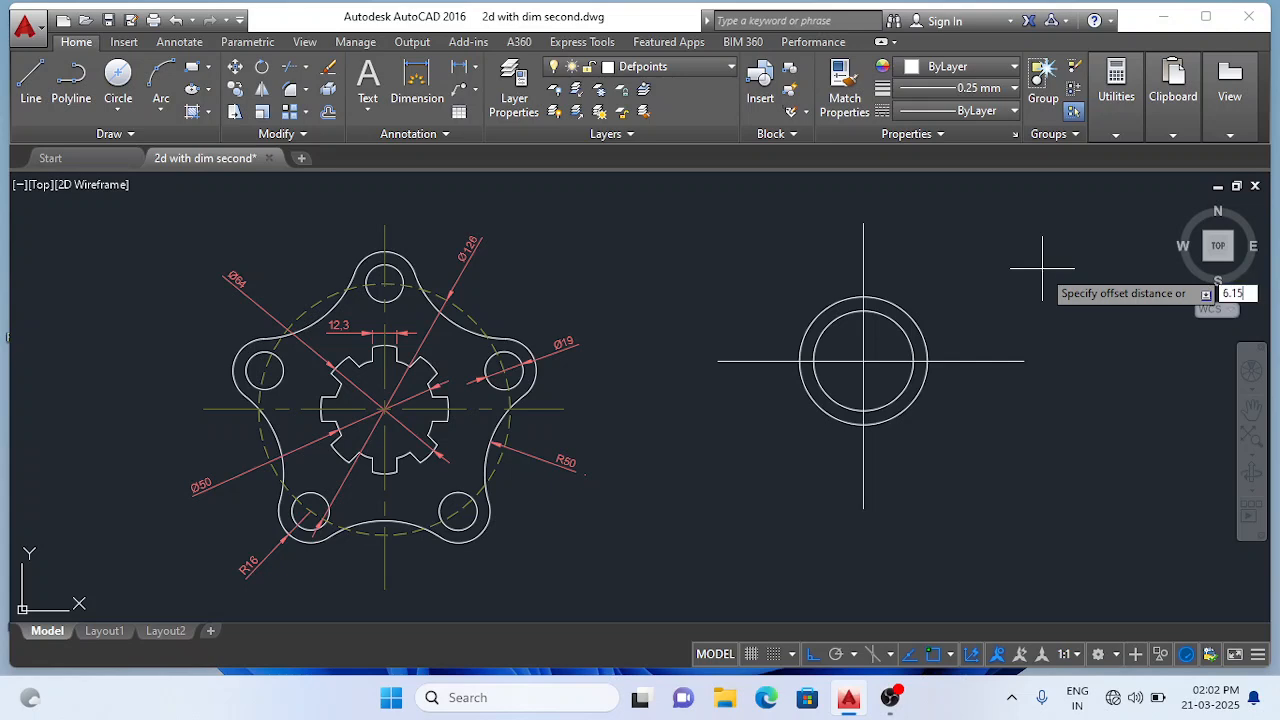
{"action": "key", "text": "Return"}
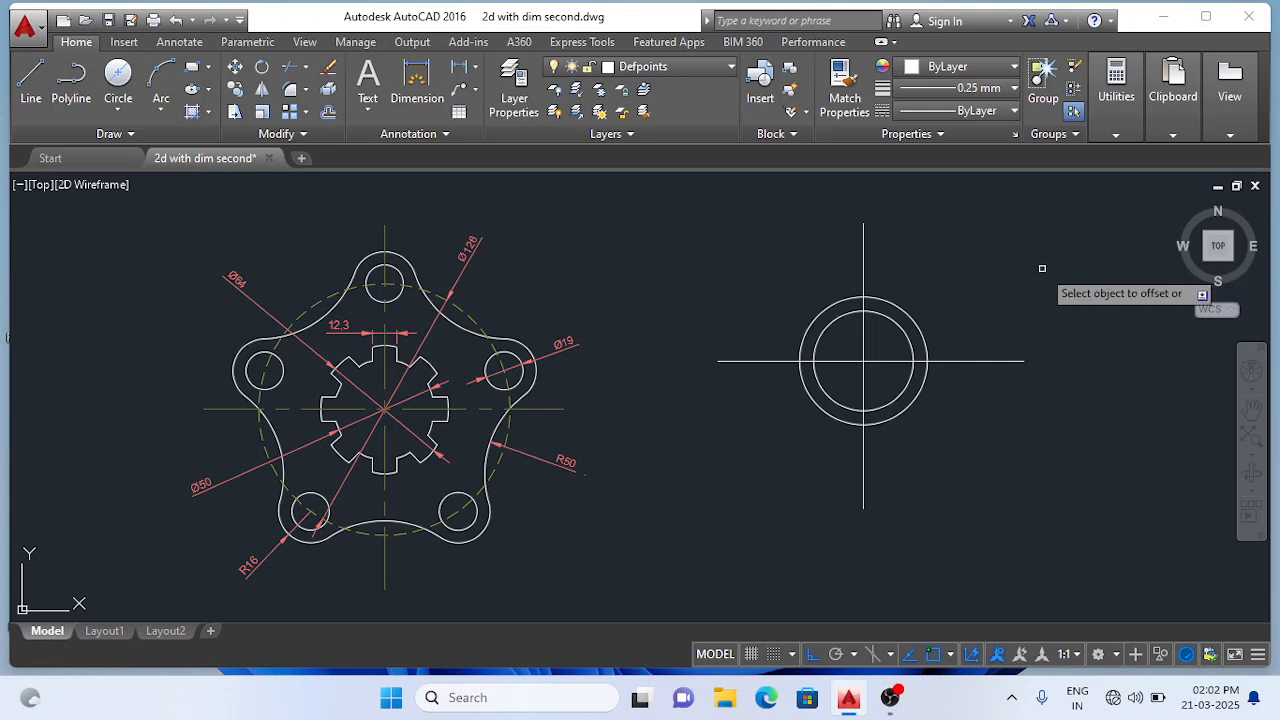
{"action": "left_click", "coordinate": [862, 279]}
{"action": "left_click", "coordinate": [971, 284]}
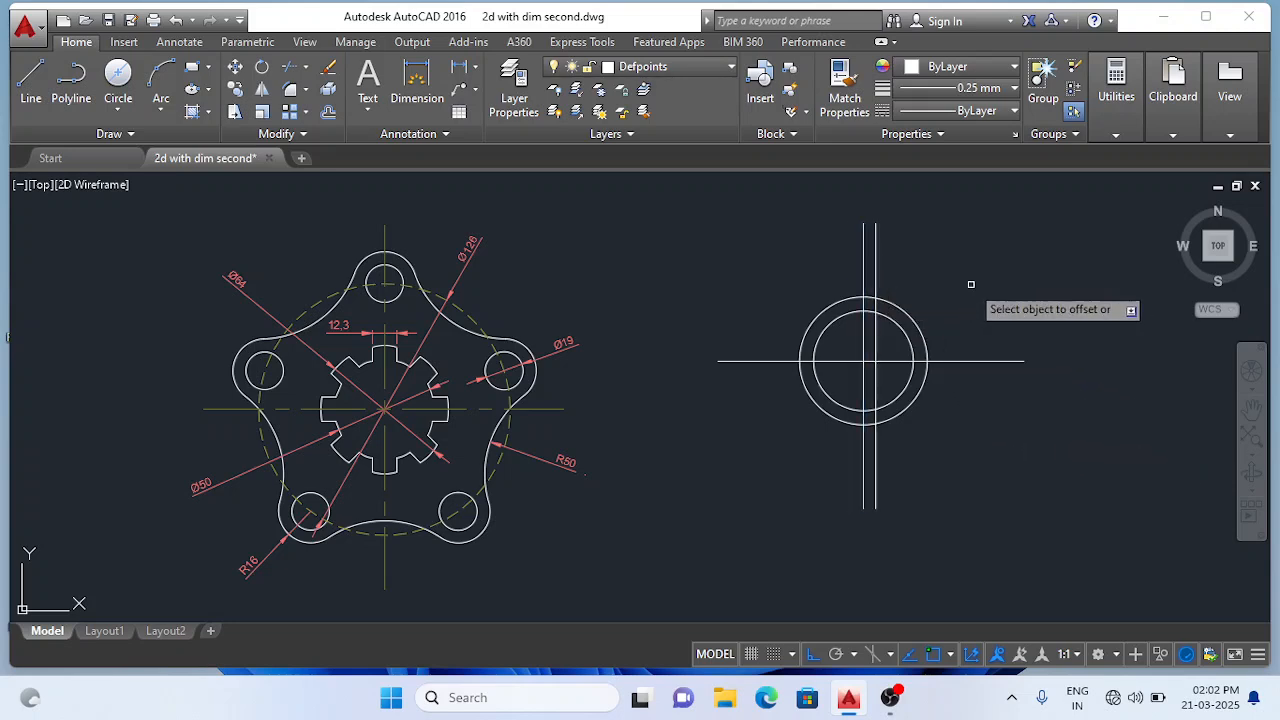
{"action": "left_click", "coordinate": [861, 288]}
{"action": "left_click", "coordinate": [823, 289]}
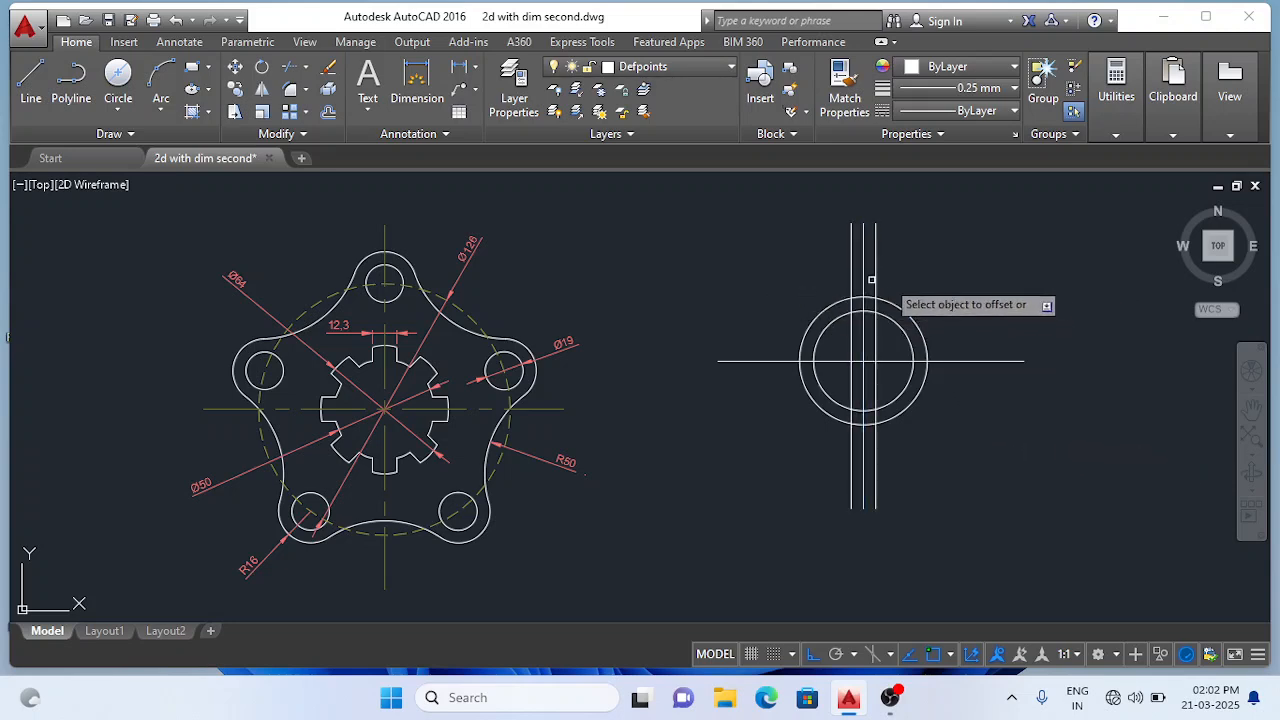
Trim the offset lines above the outer circle and the outer circle's upper arcs on both sides of the tooth.
{"action": "scroll", "coordinate": [875, 307], "scroll_direction": "up", "scroll_amount": 2}
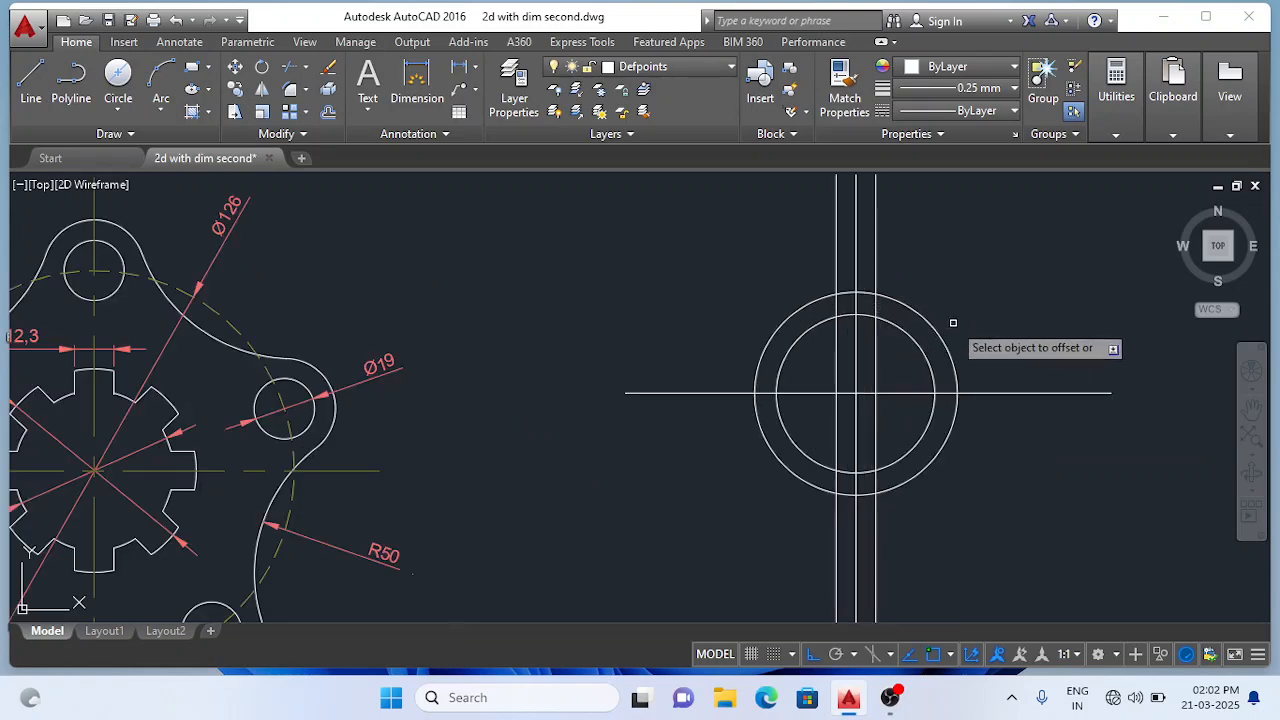
{"action": "scroll", "coordinate": [951, 323], "scroll_direction": "down", "scroll_amount": 2}
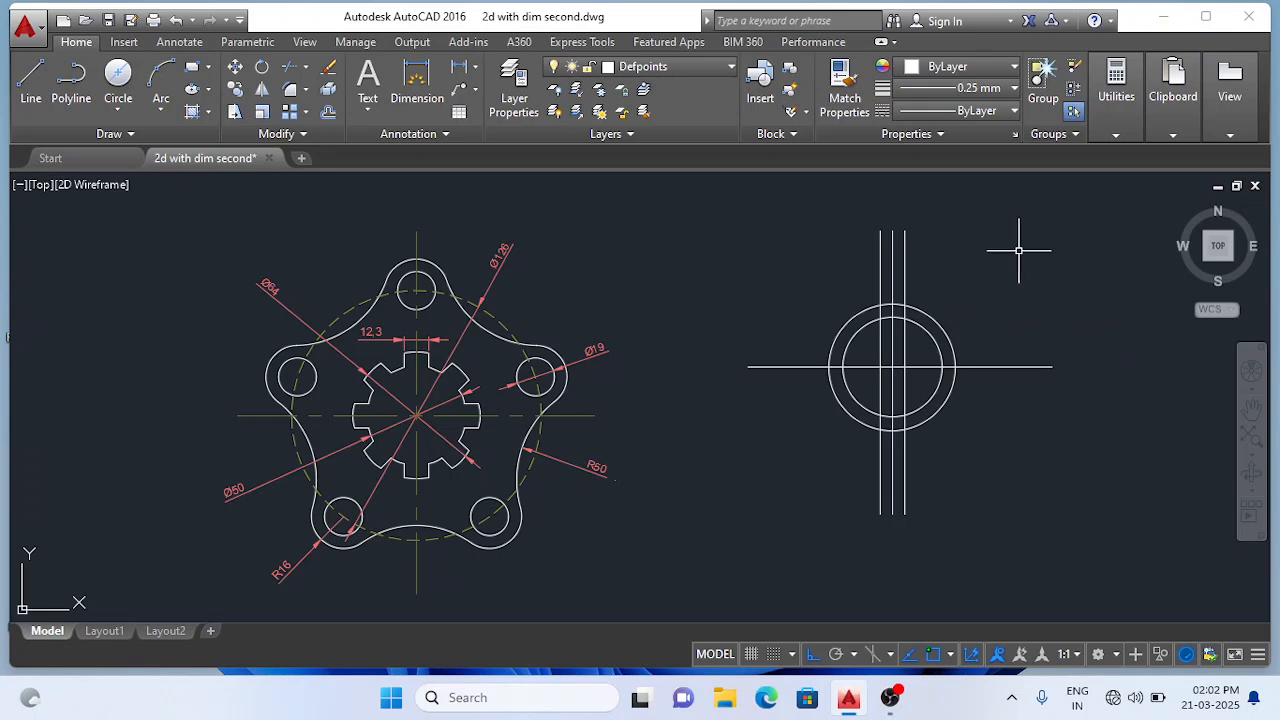
{"action": "scroll", "coordinate": [1013, 255], "scroll_direction": "up", "scroll_amount": 2}
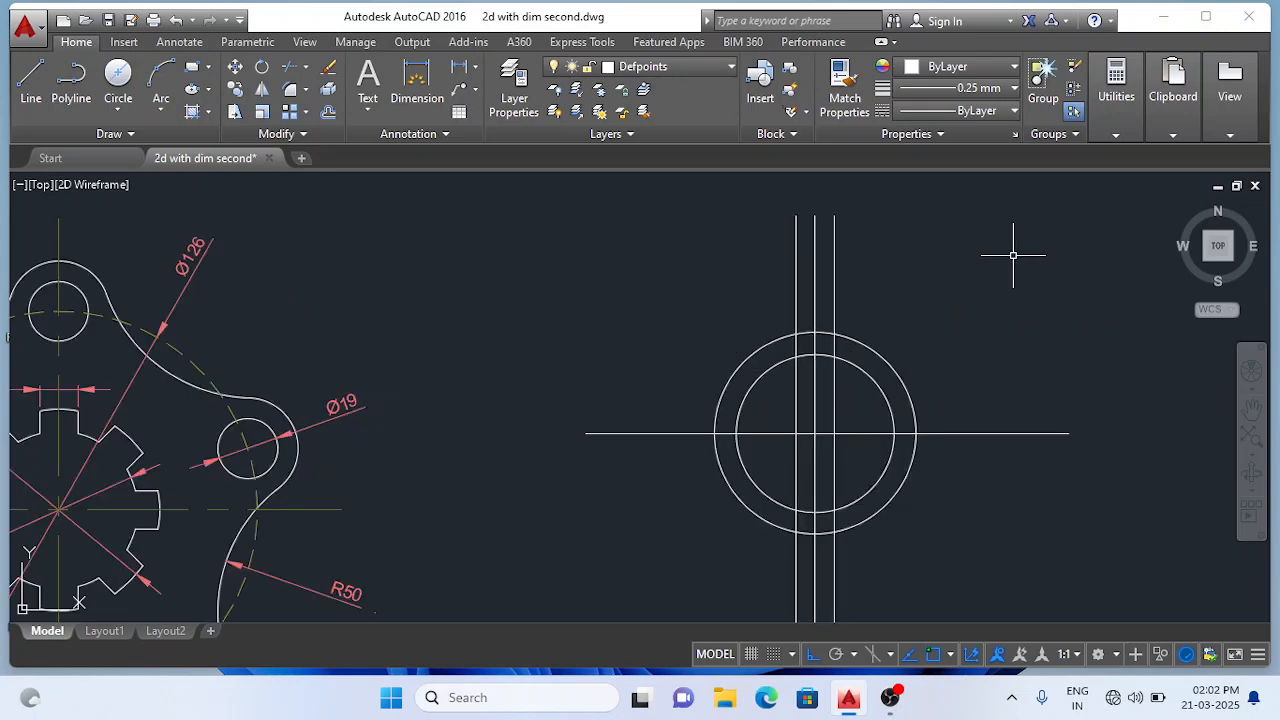
{"action": "type", "text": "r"}
{"action": "key", "text": "Return"}
{"action": "key", "text": "Return"}
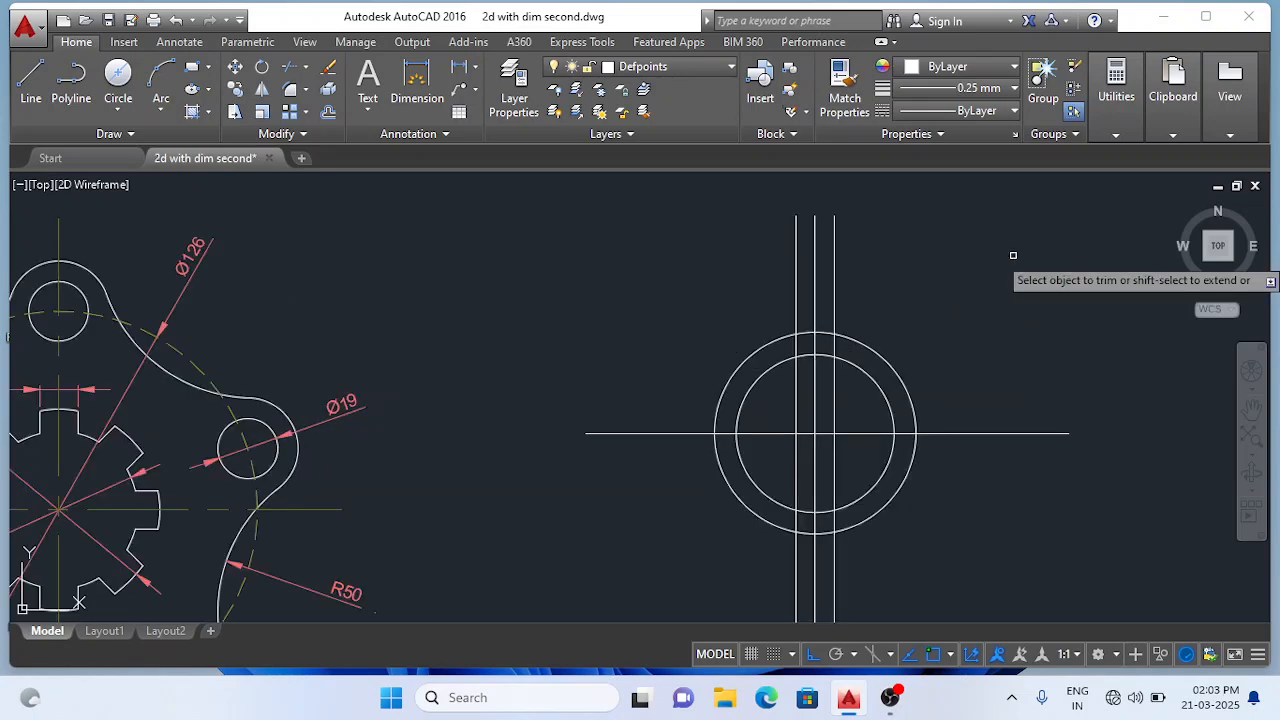
{"action": "left_click", "coordinate": [836, 322]}
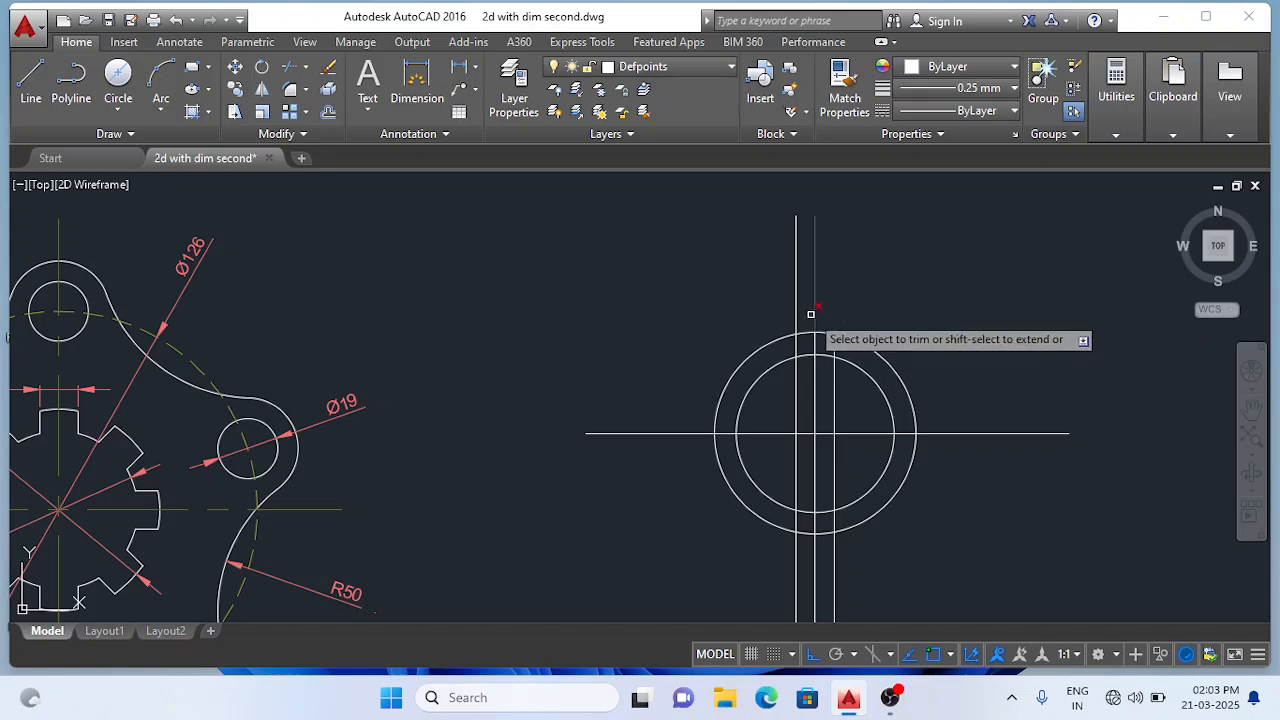
{"action": "left_click", "coordinate": [794, 322]}
{"action": "left_click", "coordinate": [778, 340]}
{"action": "left_click", "coordinate": [864, 336]}
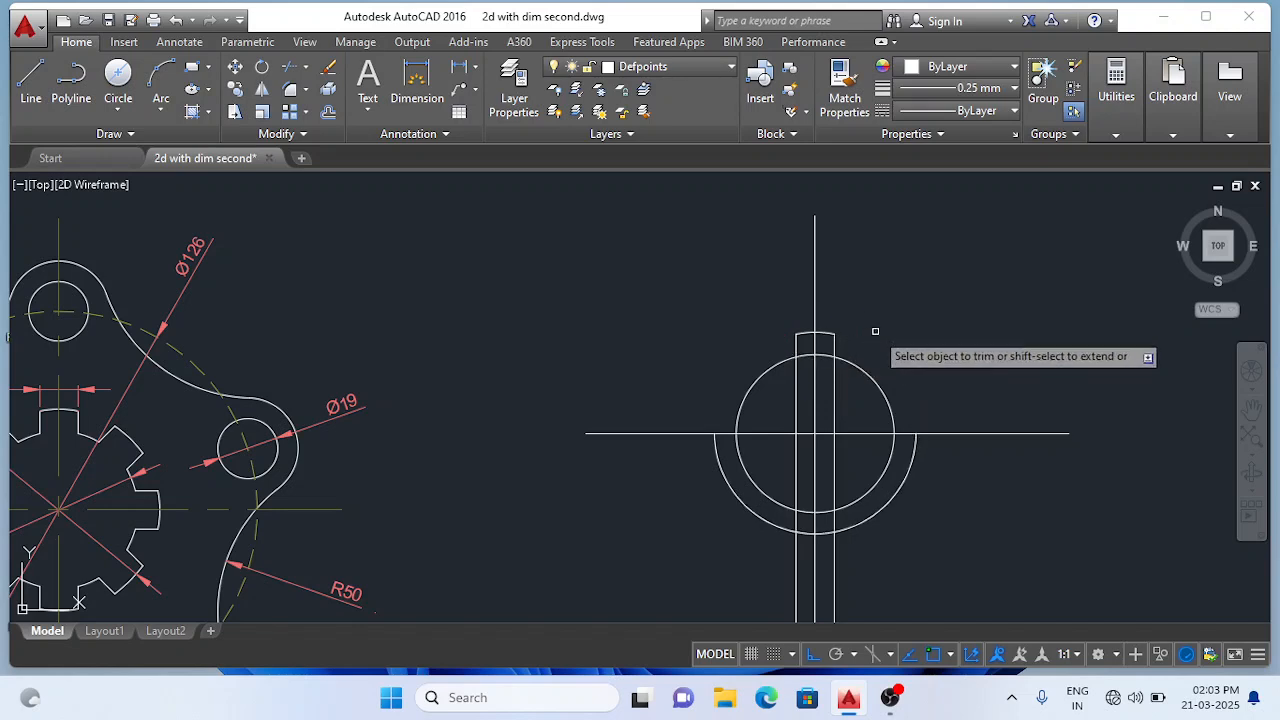
Trim the offset lines inside the inner circle above the horizontal line and the inner circle's arc across the tooth base.
{"action": "left_click", "coordinate": [797, 390]}
{"action": "left_click", "coordinate": [805, 358]}
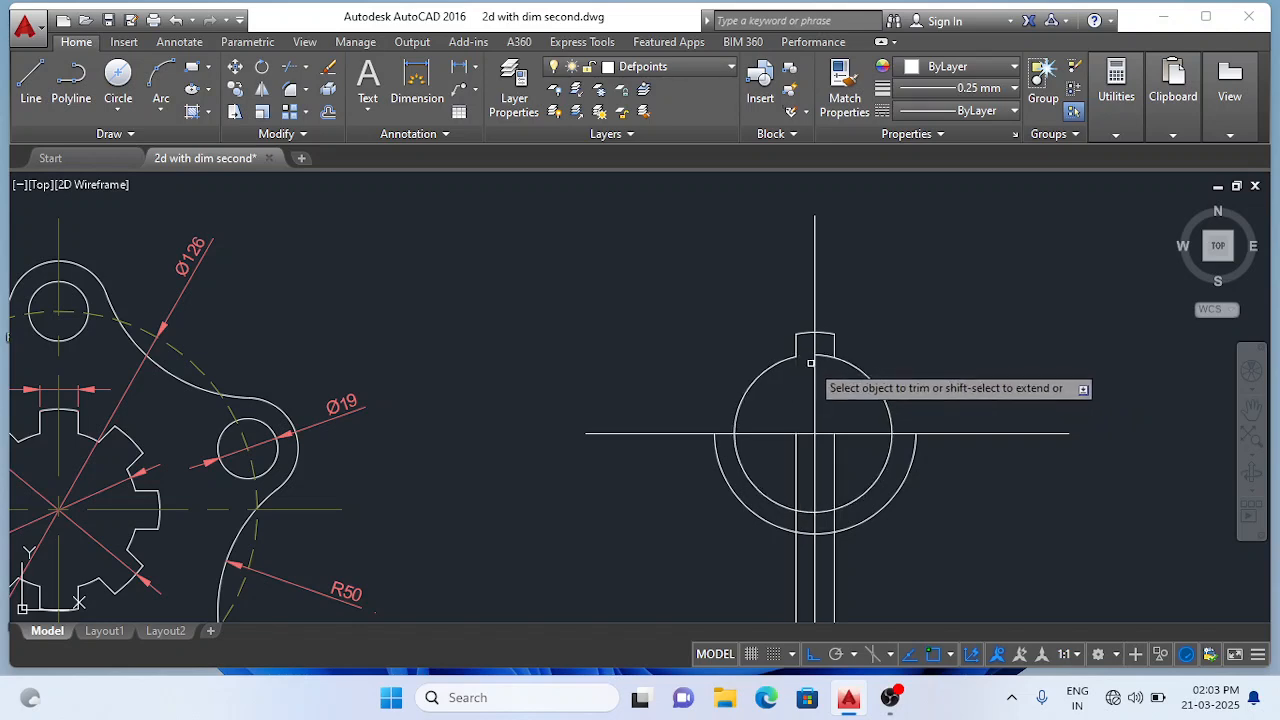
{"action": "scroll", "coordinate": [930, 324], "scroll_direction": "down", "scroll_amount": 2}
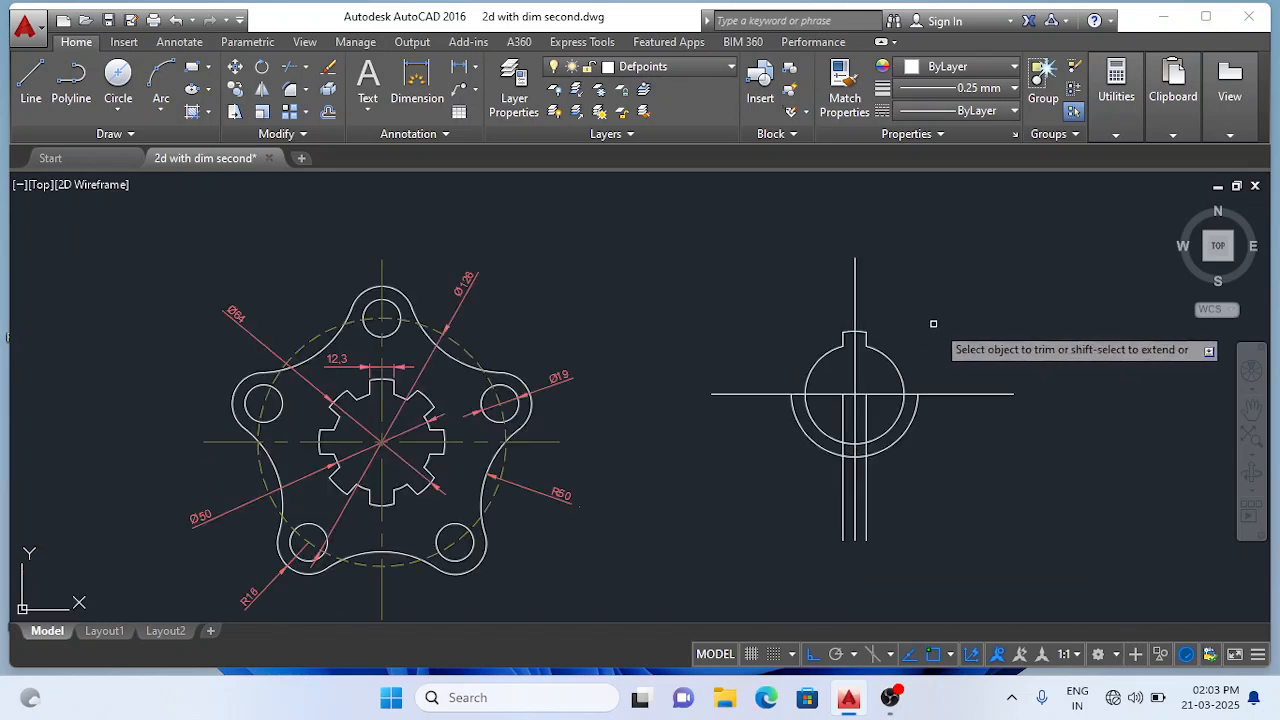
{"action": "key", "text": "Escape"}
Delete the leftover offset lines below the horizontal centre line and the outer circle's remaining lower arcs.
{"action": "scroll", "coordinate": [1021, 351], "scroll_direction": "up", "scroll_amount": 2}
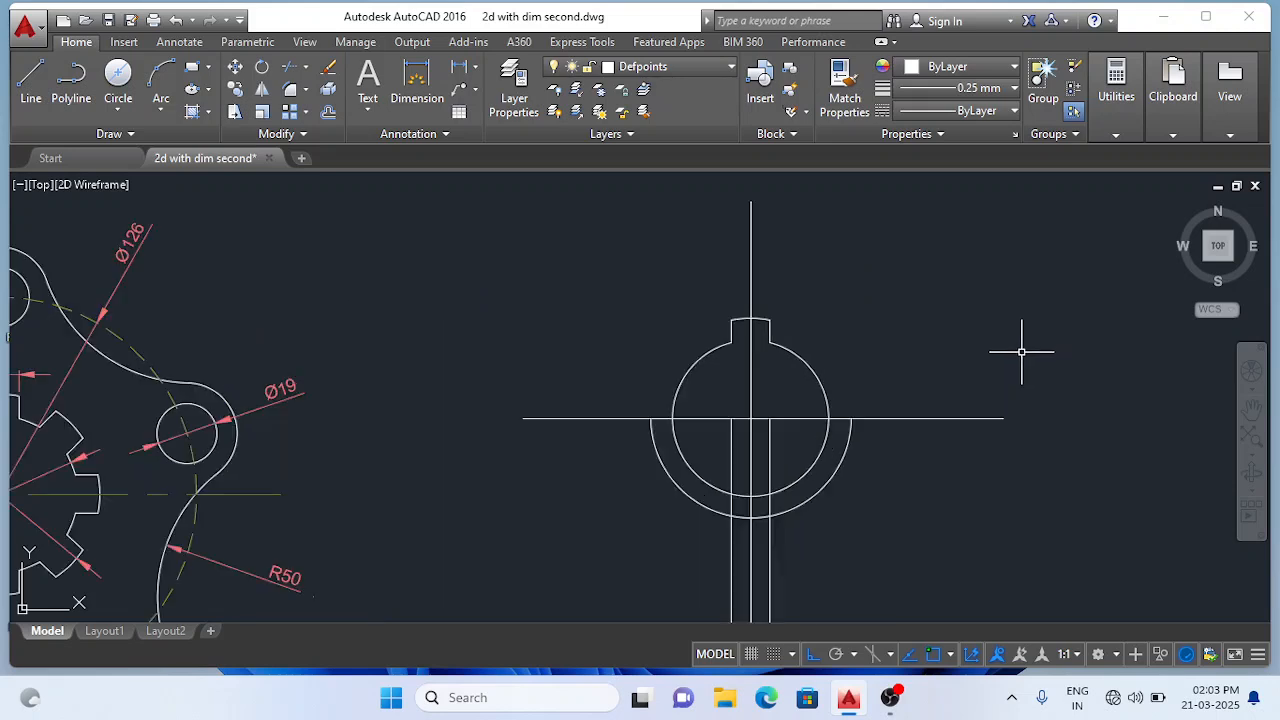
{"action": "scroll", "coordinate": [1001, 448], "scroll_direction": "down", "scroll_amount": 2}
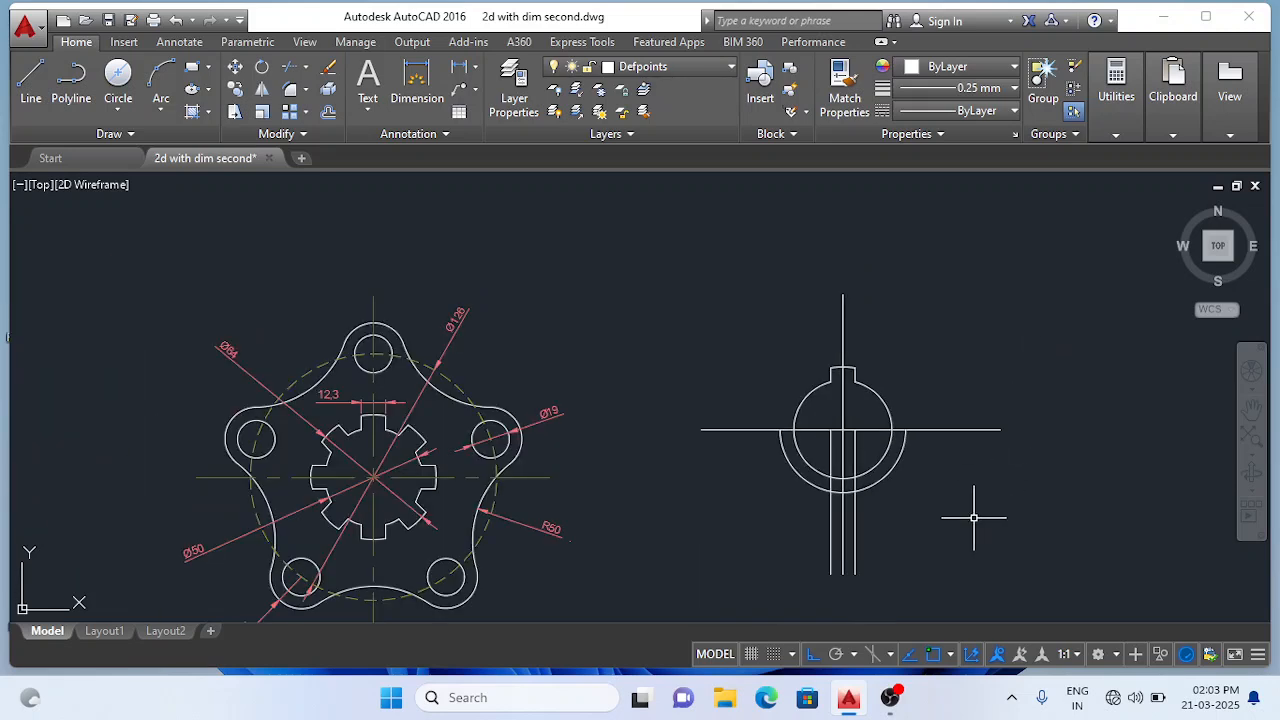
{"action": "left_click", "coordinate": [855, 557]}
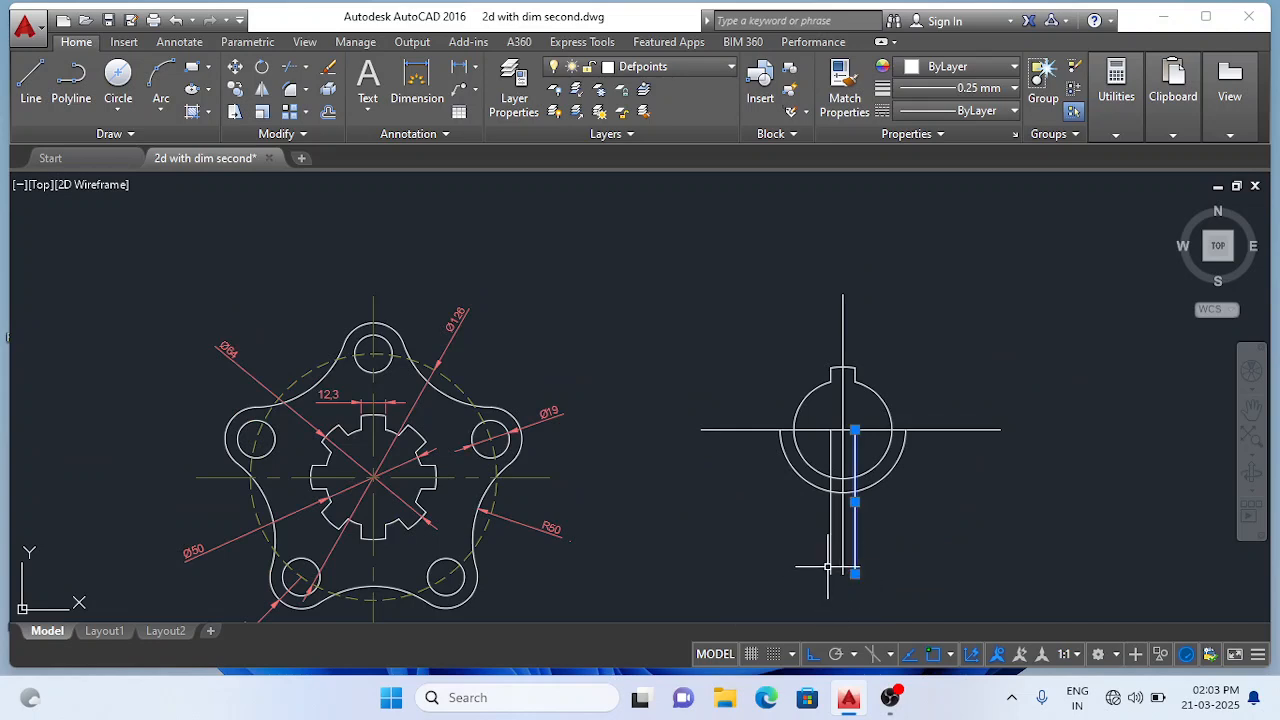
{"action": "left_click", "coordinate": [900, 466]}
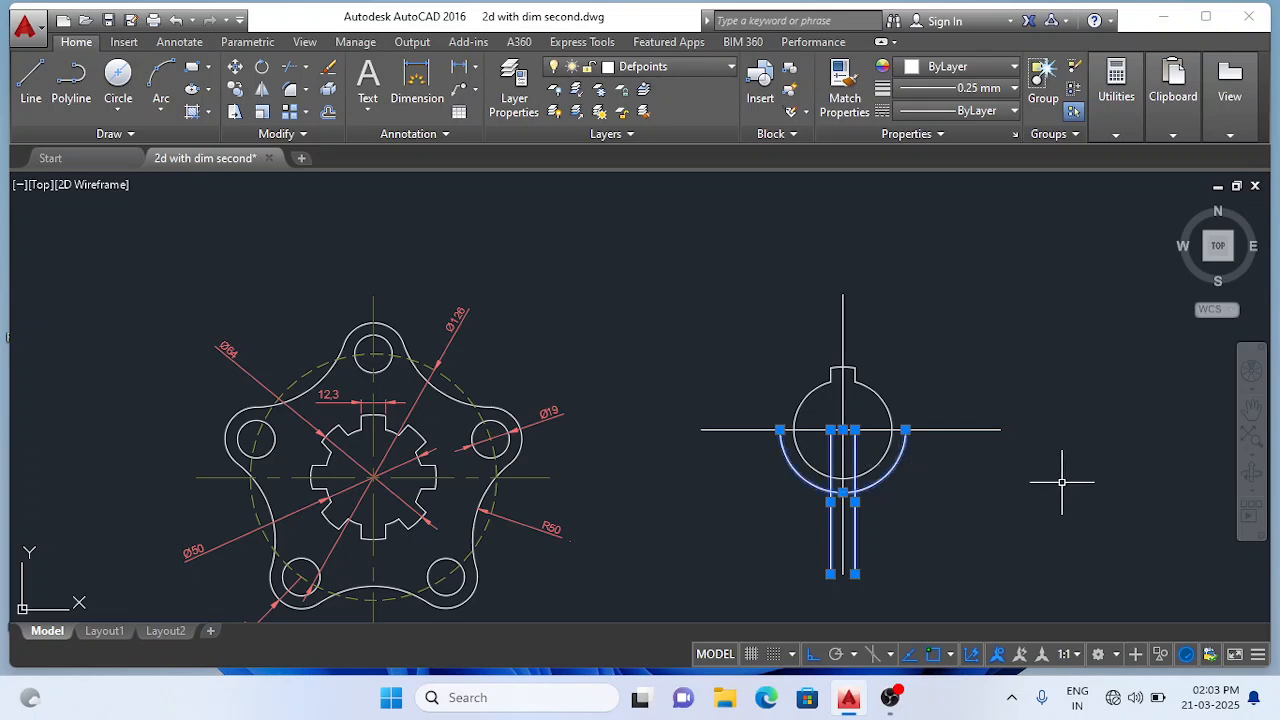
{"action": "key", "text": "Delete"}
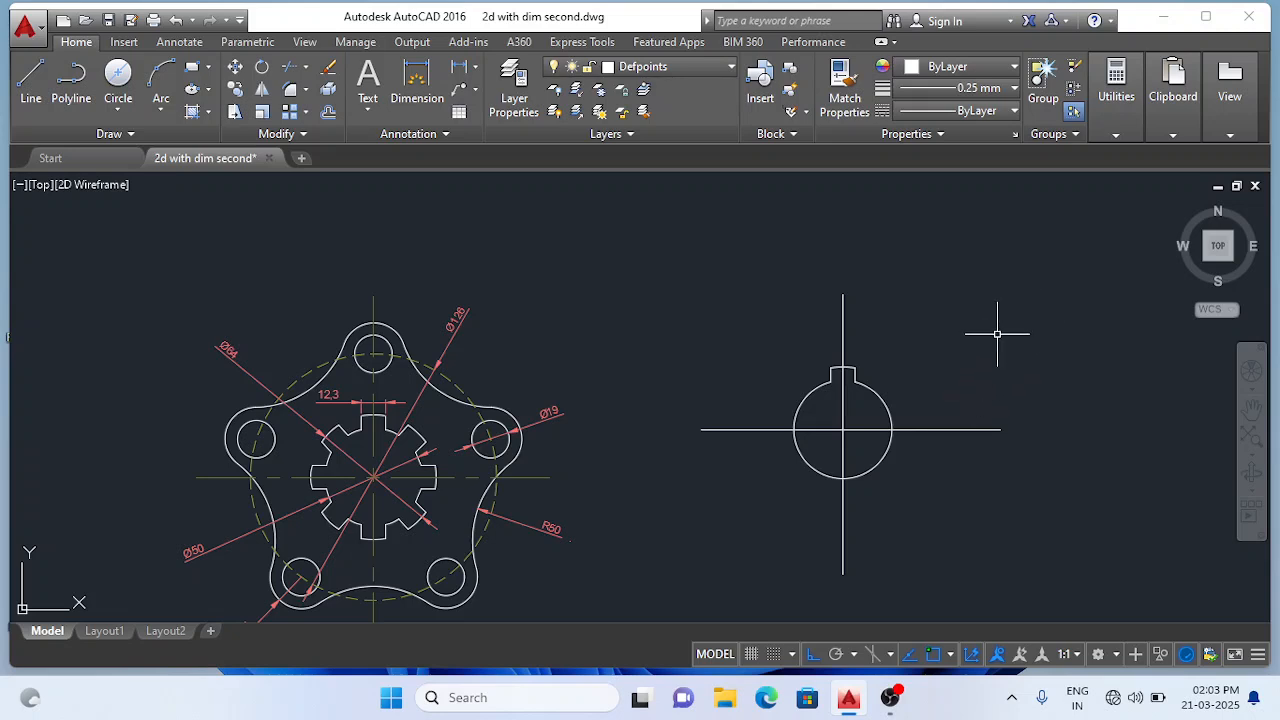
Create a polar array of the tooth outline around the intersection of the centre lines.
{"action": "type", "text": "r"}
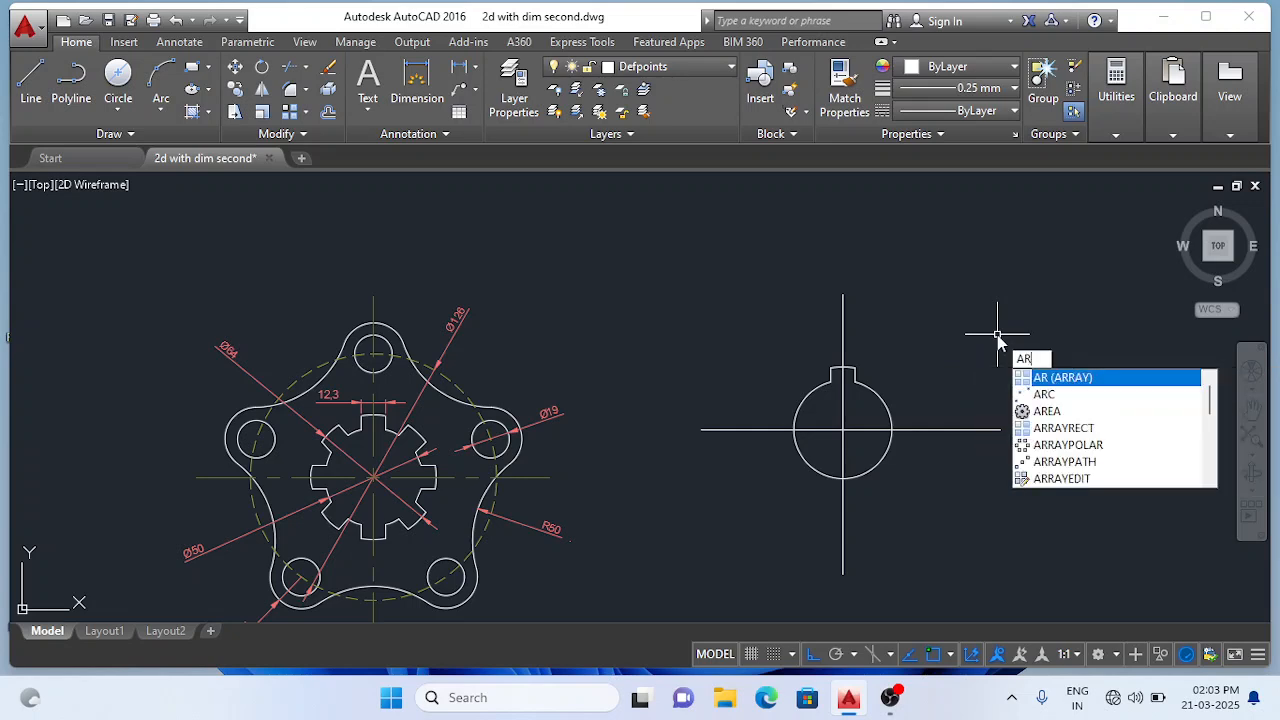
{"action": "key", "text": "Return"}
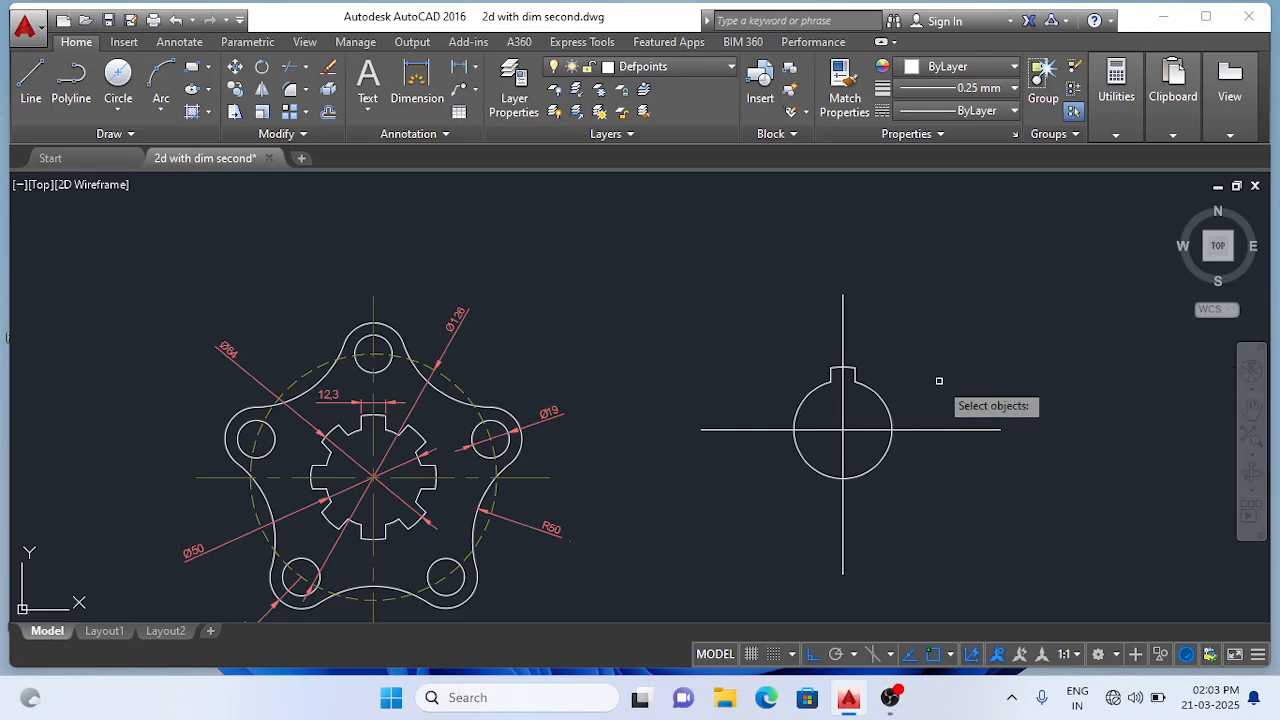
{"action": "scroll", "coordinate": [855, 419], "scroll_direction": "up", "scroll_amount": 2}
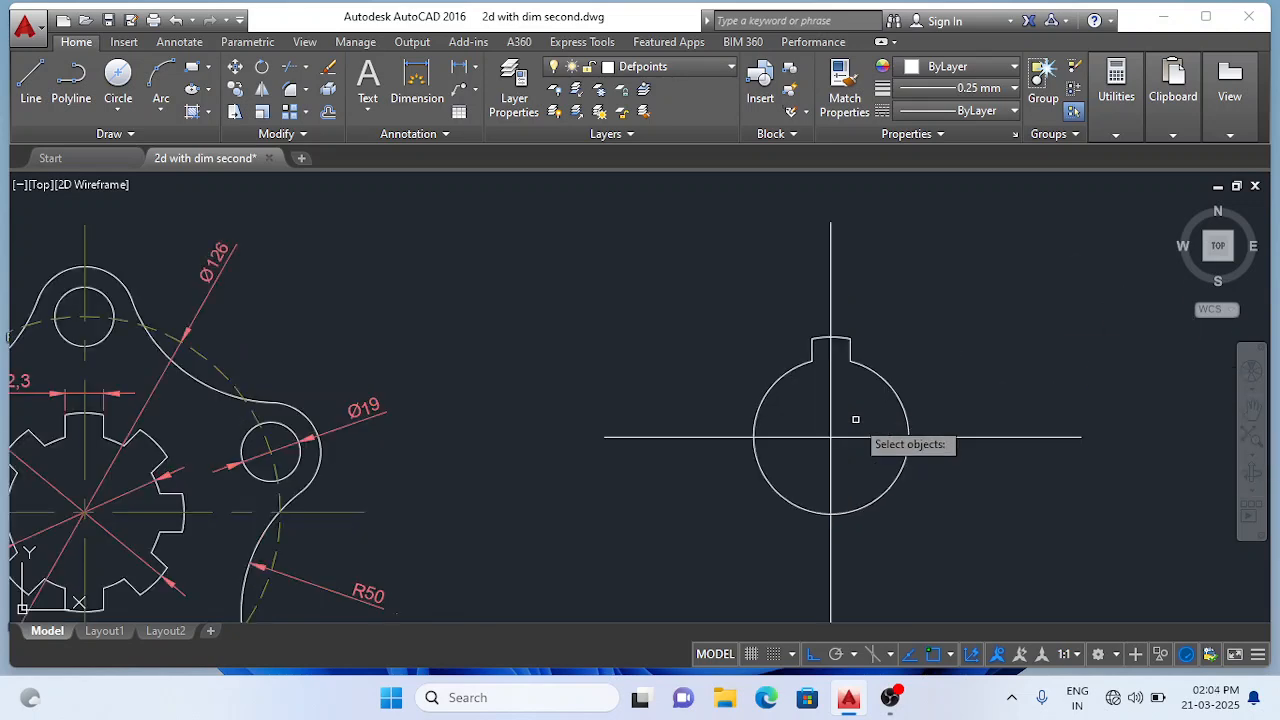
{"action": "left_click", "coordinate": [812, 352]}
{"action": "key", "text": "Return"}
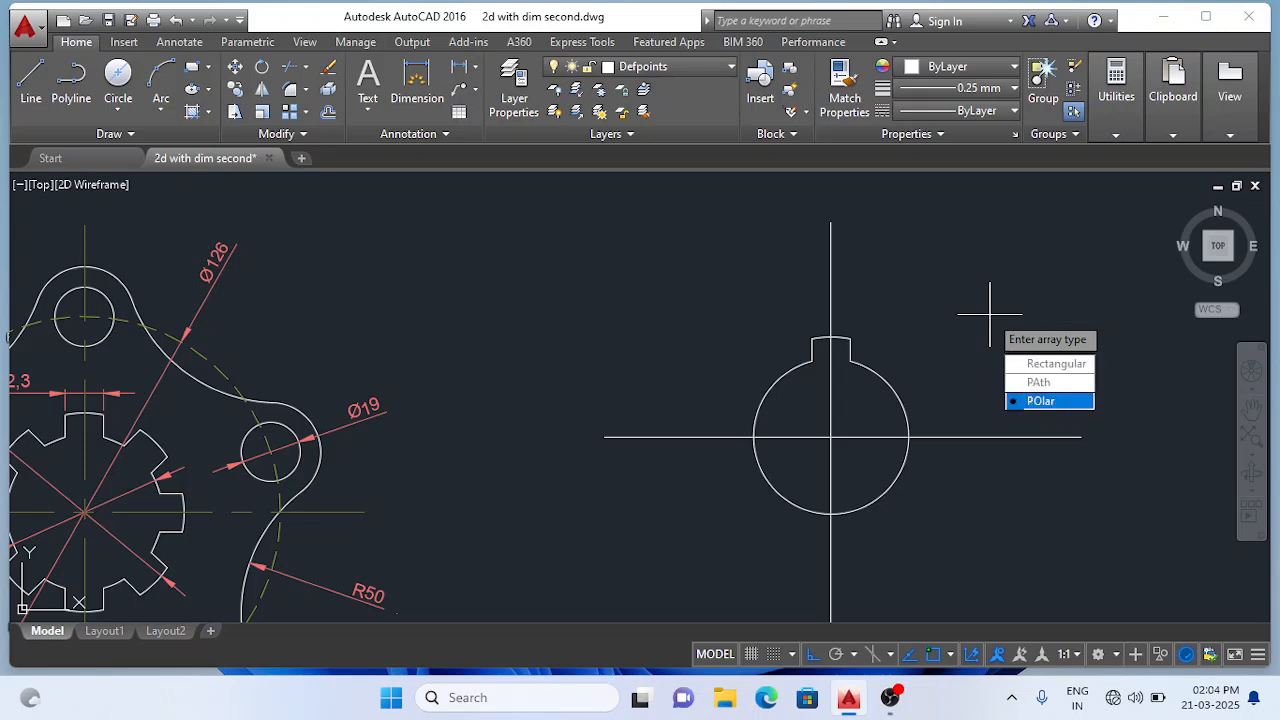
{"action": "left_click", "coordinate": [1031, 398]}
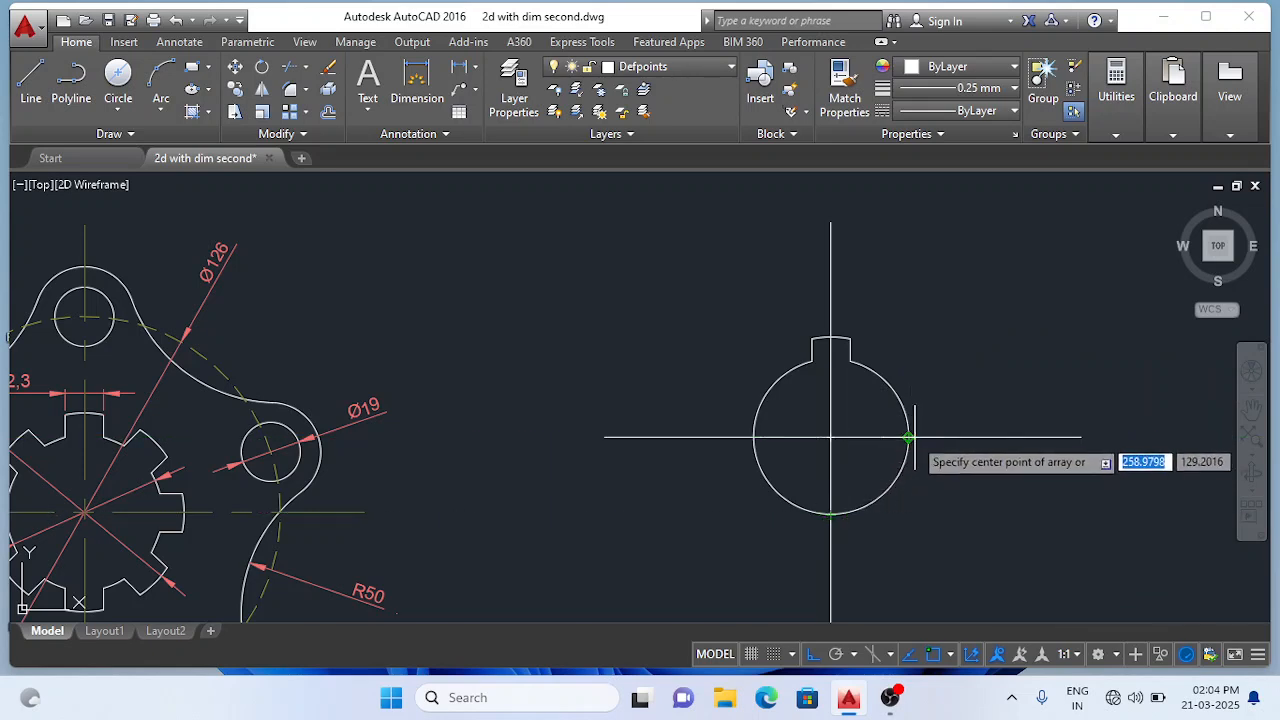
{"action": "left_click", "coordinate": [830, 437]}
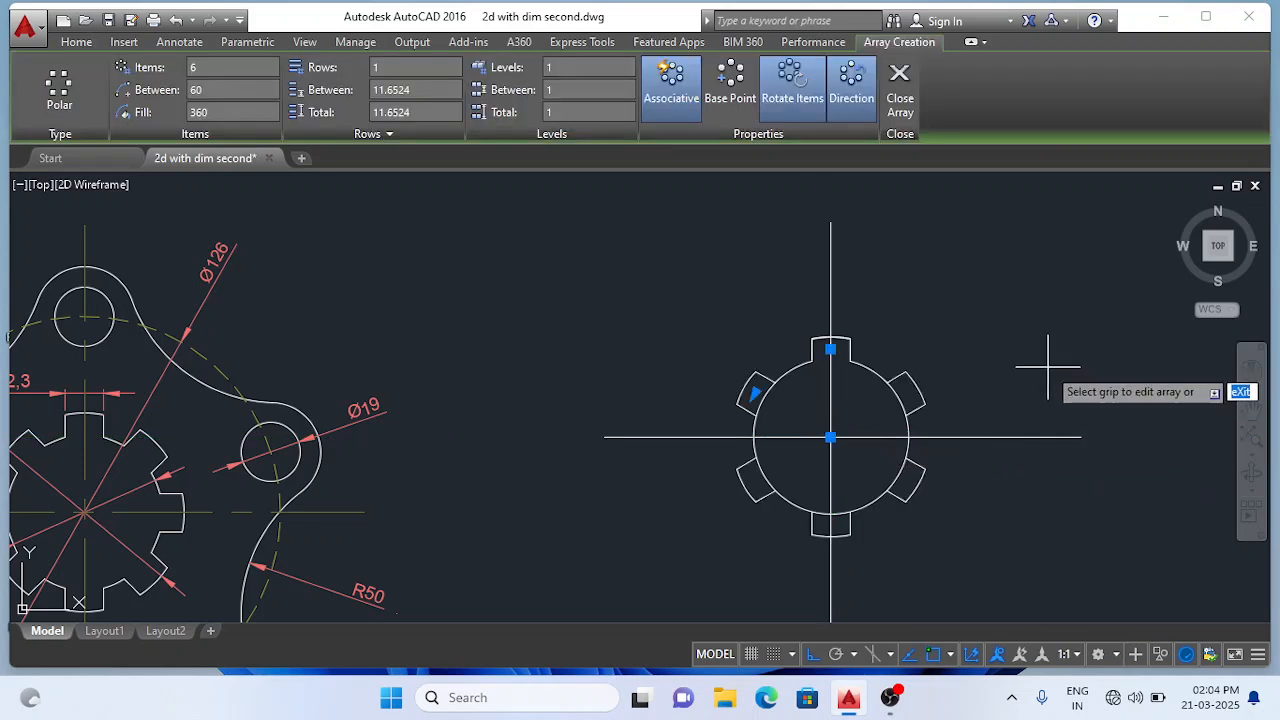
Set the tooth array to 8 items over 360 degrees and finish the array.
{"action": "scroll", "coordinate": [1047, 363], "scroll_direction": "down", "scroll_amount": 2}
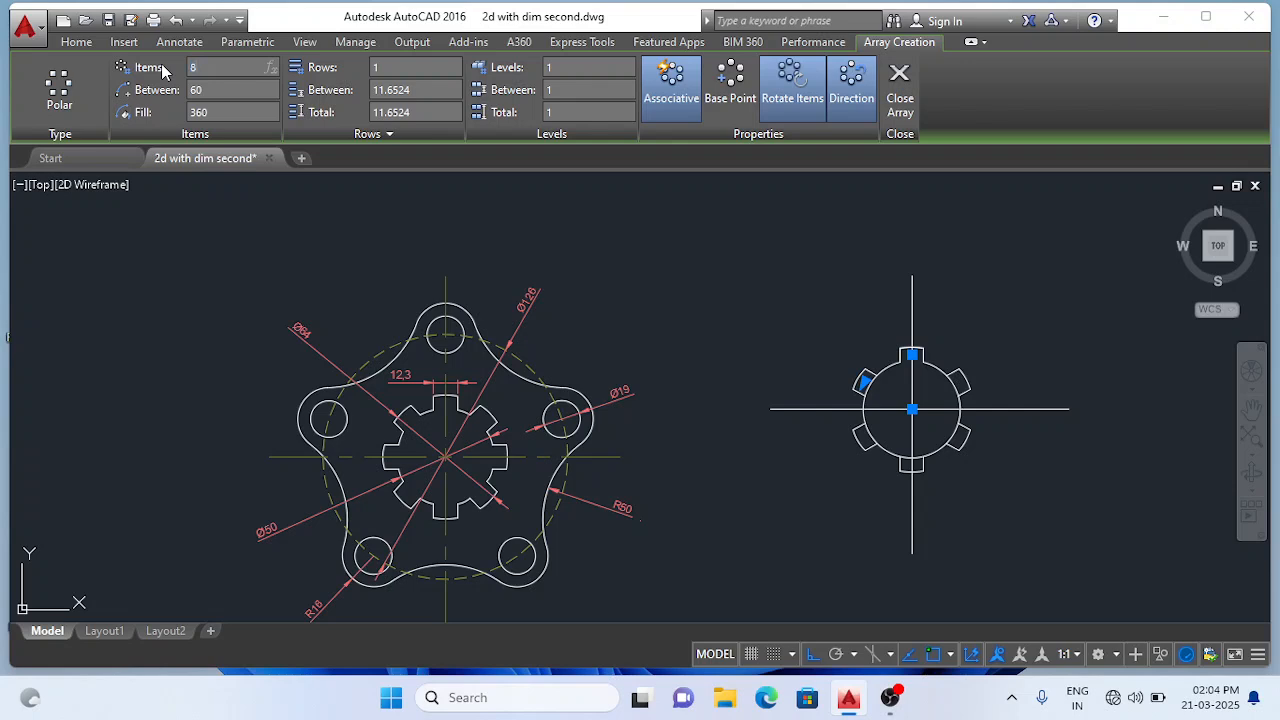
{"action": "key", "text": "Return"}
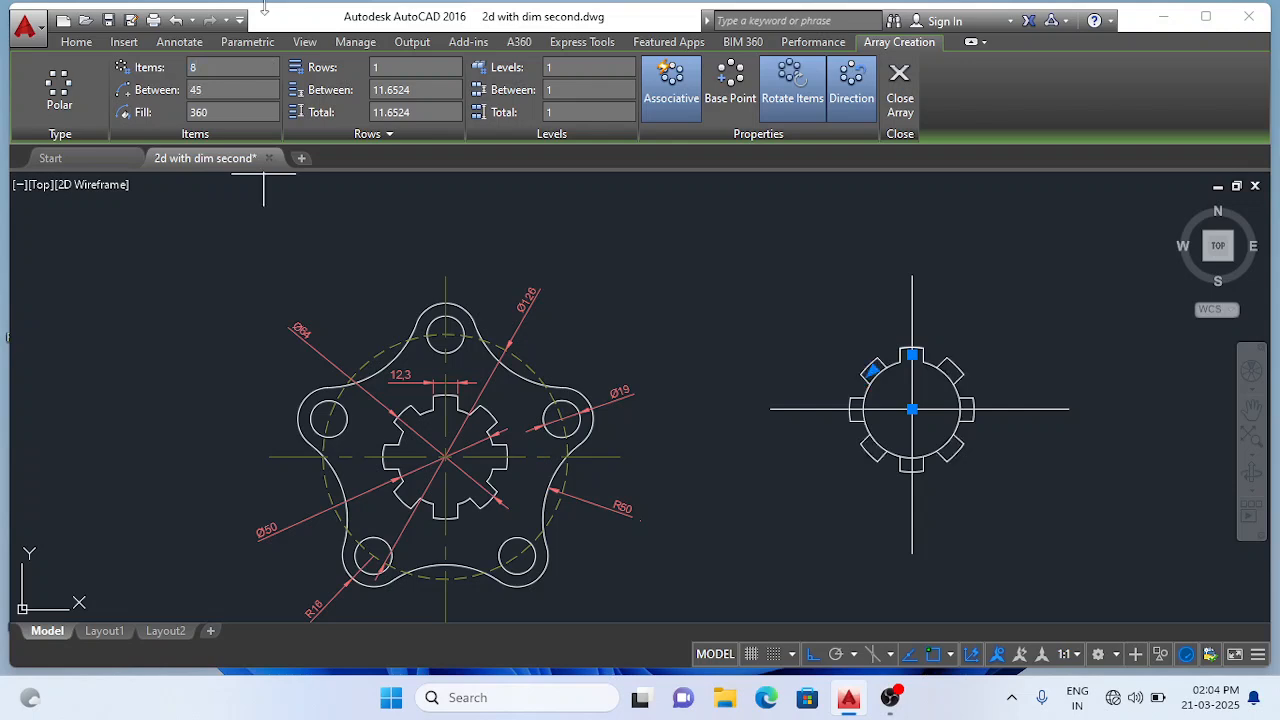
{"action": "scroll", "coordinate": [1080, 503], "scroll_direction": "up", "scroll_amount": 2}
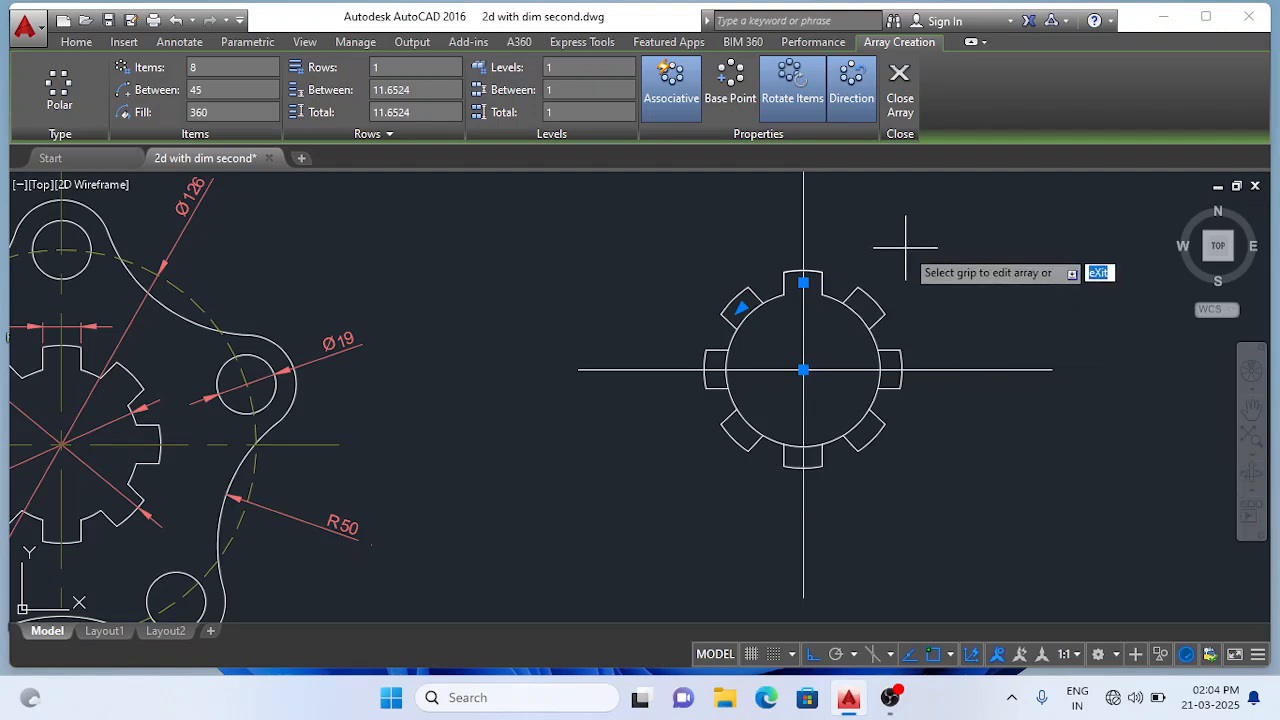
{"action": "scroll", "coordinate": [875, 241], "scroll_direction": "down", "scroll_amount": 2}
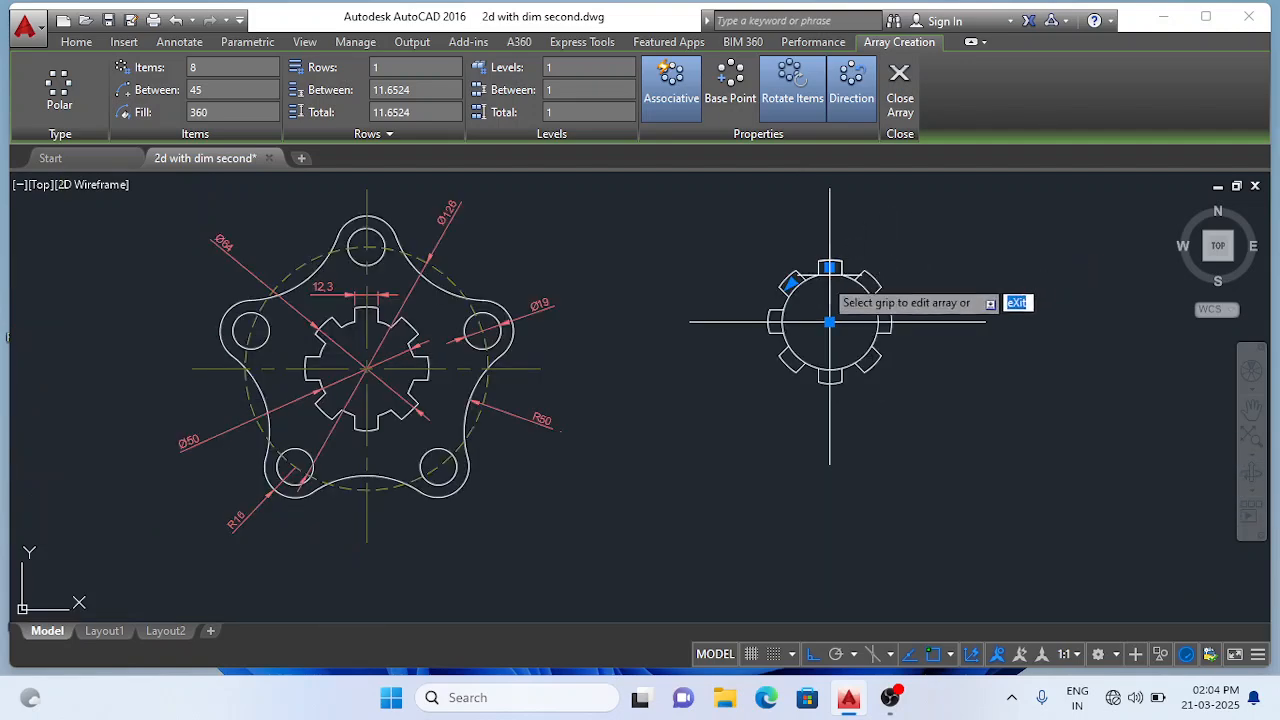
{"action": "scroll", "coordinate": [720, 255], "scroll_direction": "up", "scroll_amount": 2}
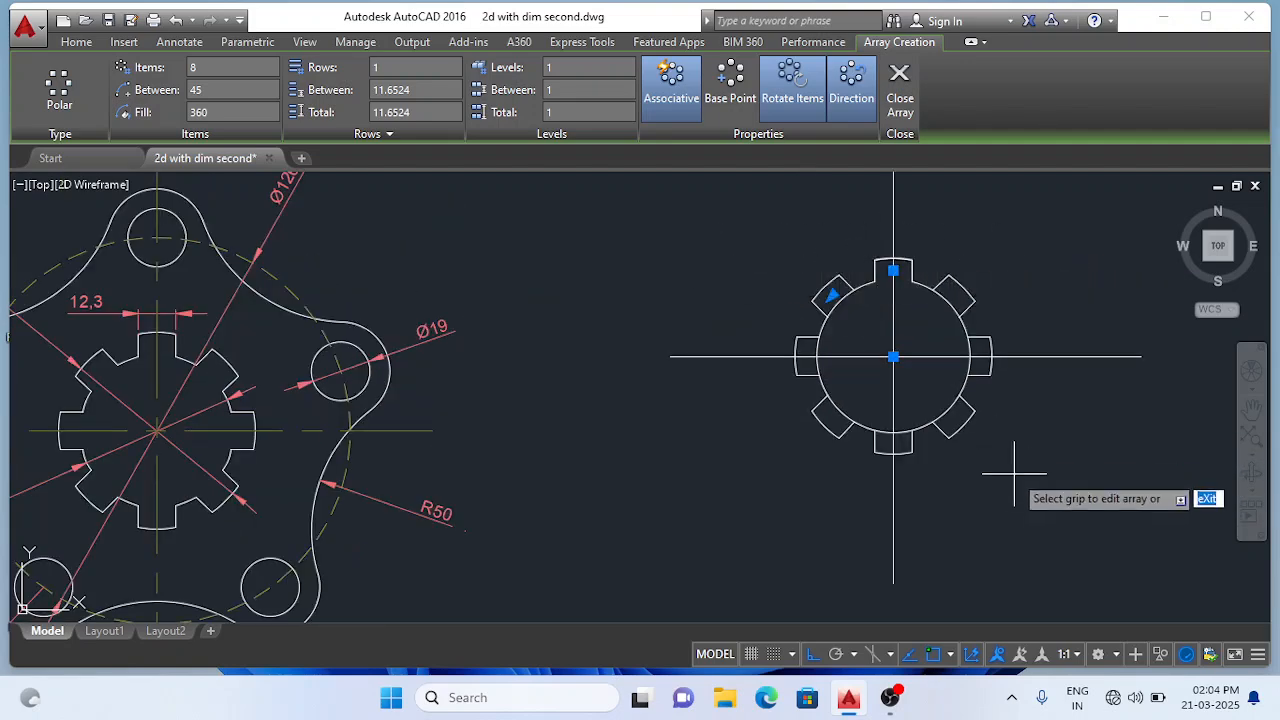
{"action": "key", "text": "Return"}
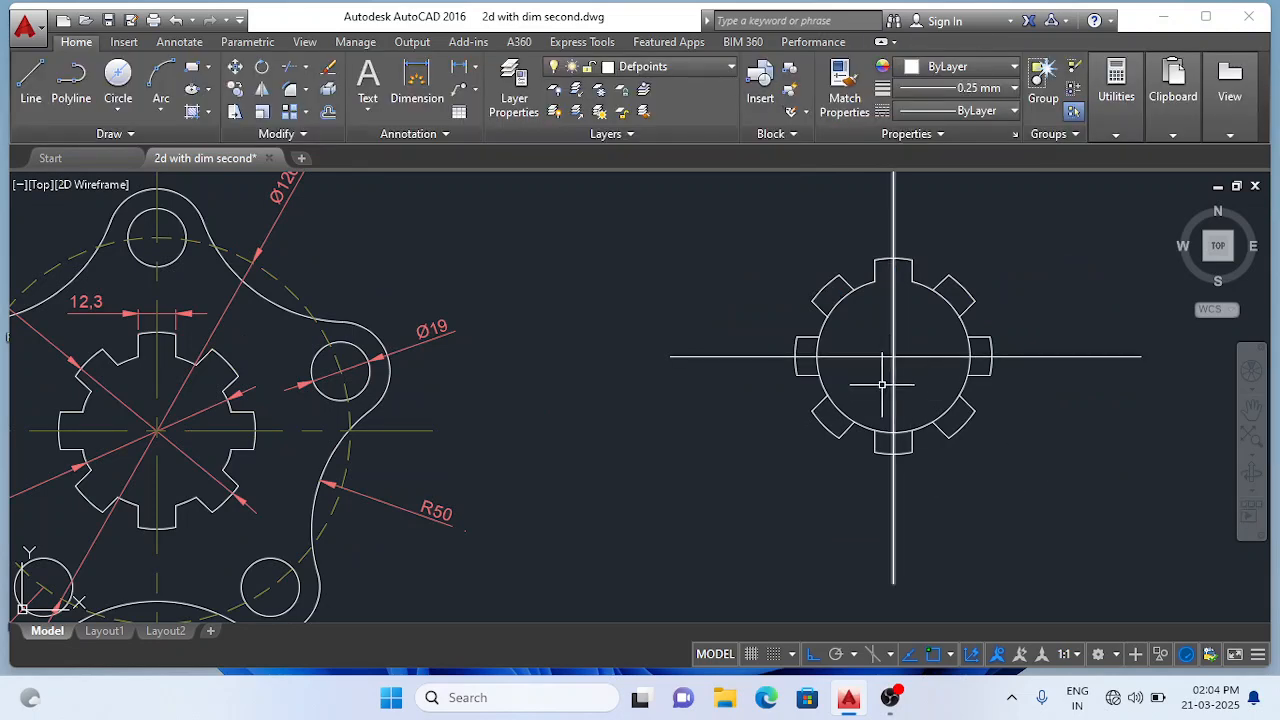
Trim the inner circle's arcs across the bases of the upper-left, left and lower-left teeth.
{"action": "left_click", "coordinate": [846, 474]}
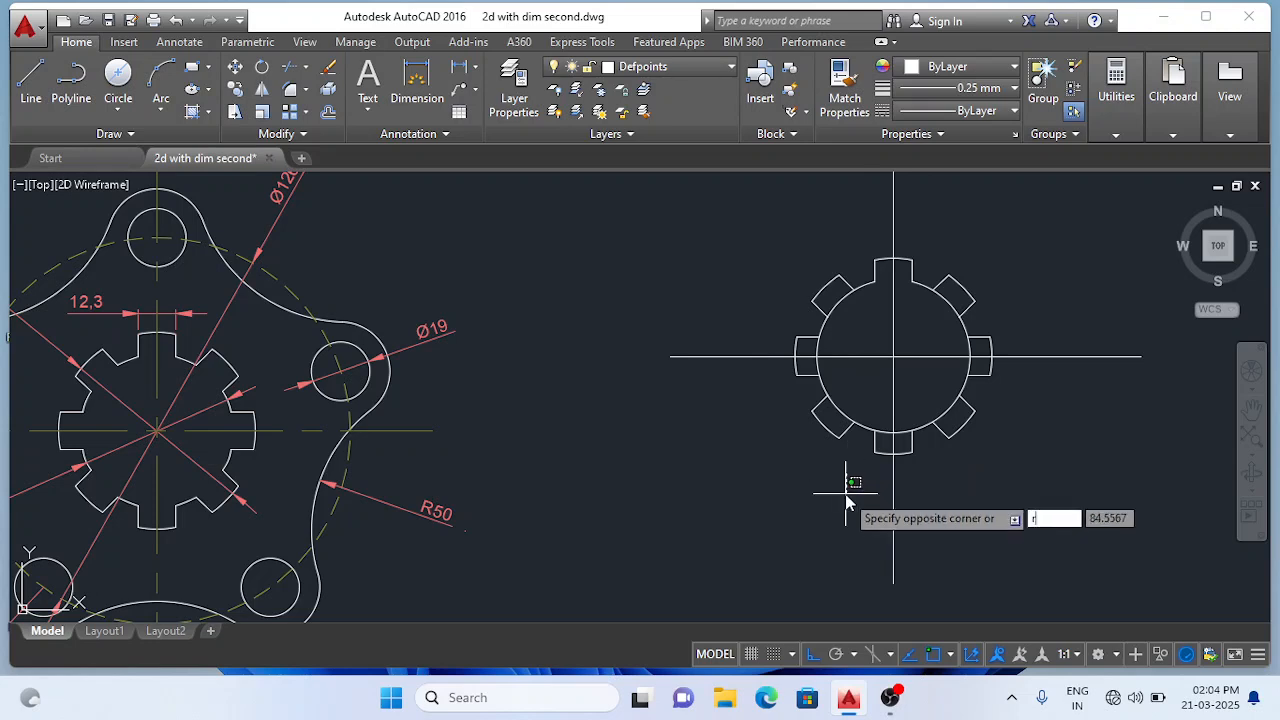
{"action": "key", "text": "Escape"}
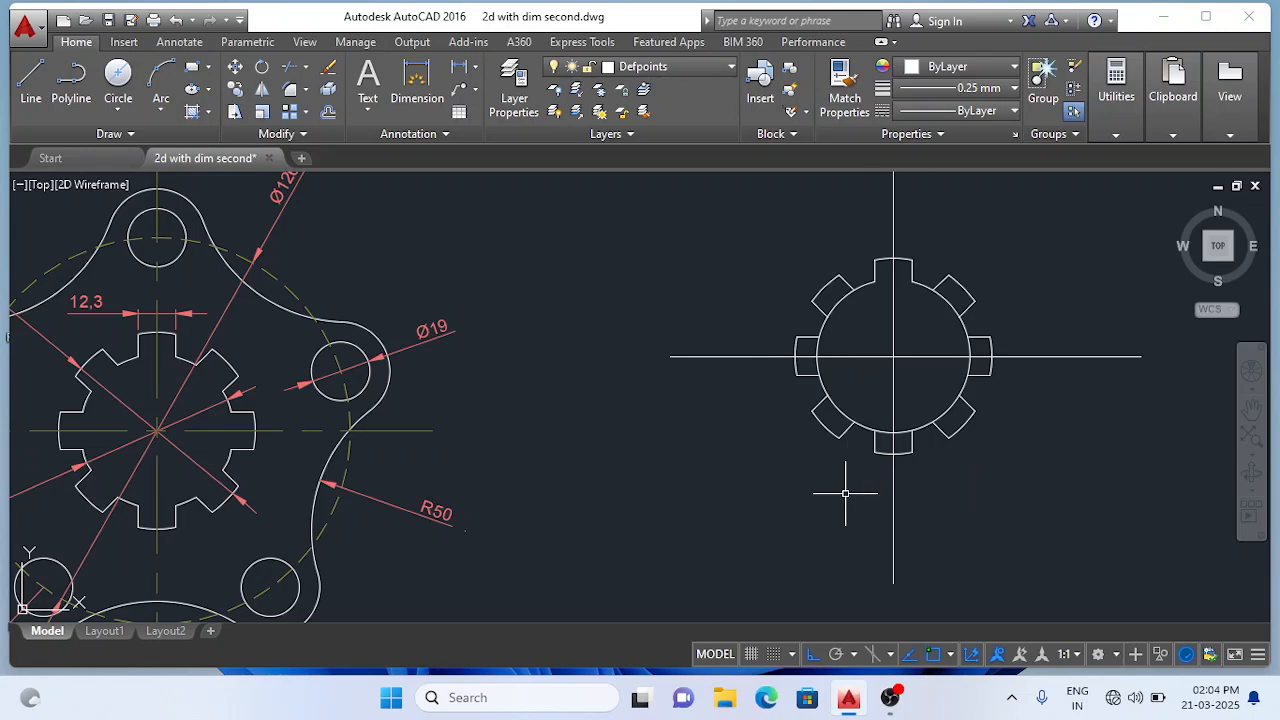
{"action": "type", "text": "tr"}
{"action": "key", "text": "Return"}
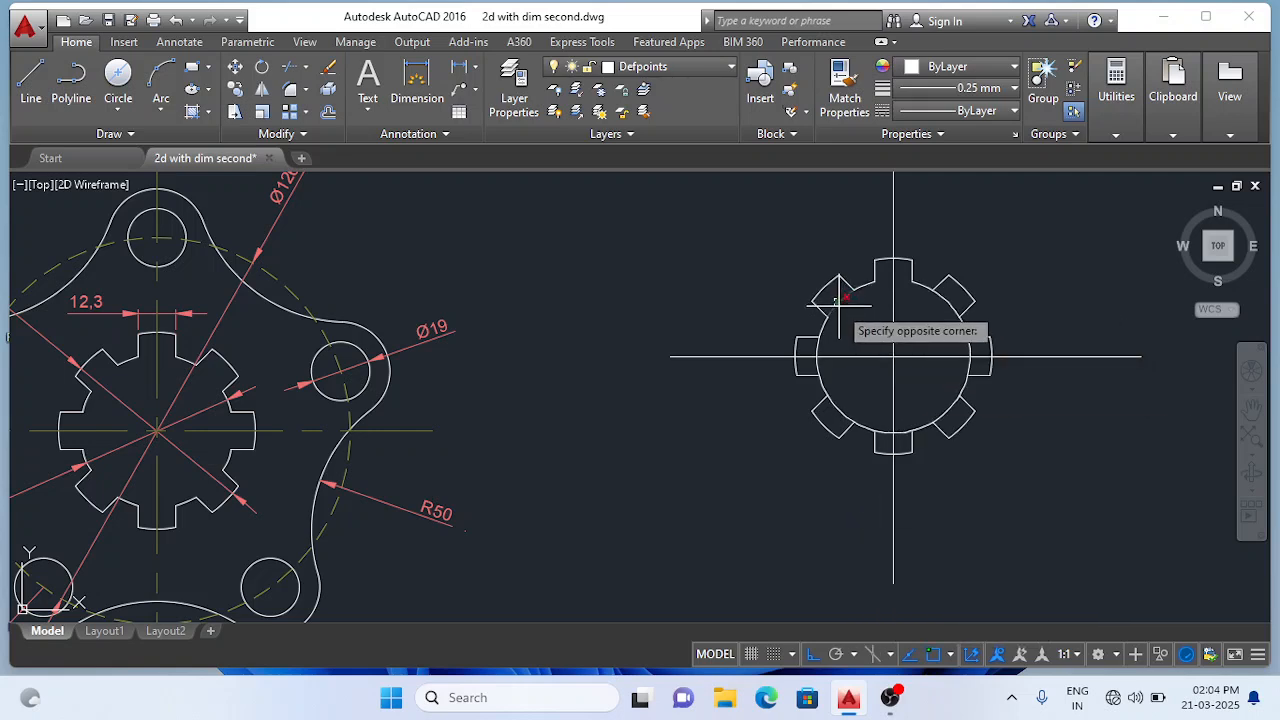
{"action": "scroll", "coordinate": [848, 352], "scroll_direction": "up", "scroll_amount": 4}
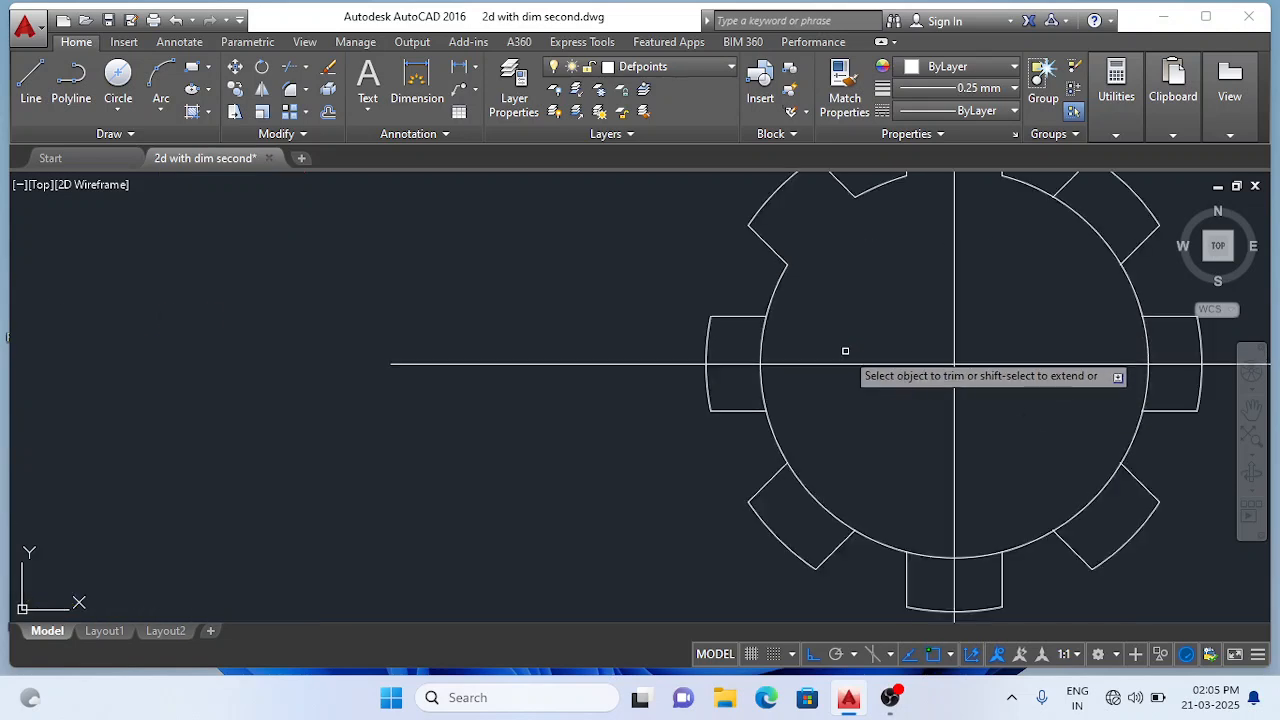
{"action": "left_click", "coordinate": [765, 349]}
{"action": "left_click", "coordinate": [762, 387]}
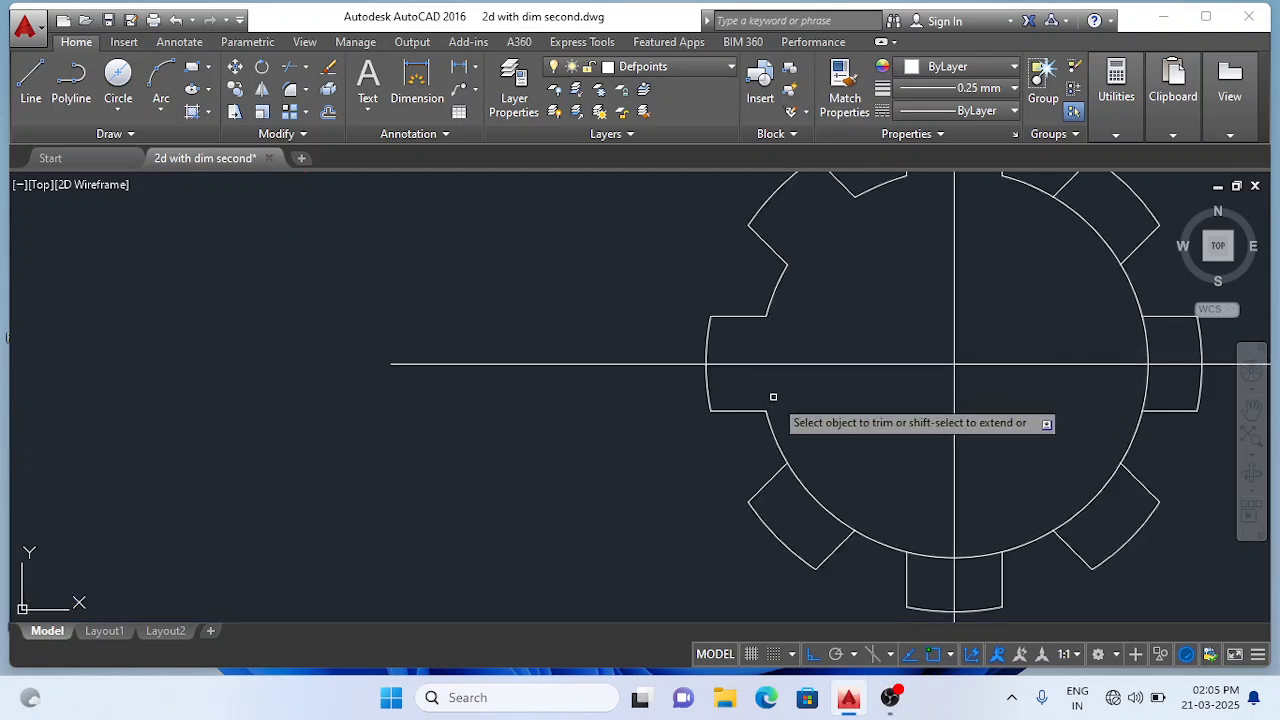
{"action": "left_click", "coordinate": [821, 502]}
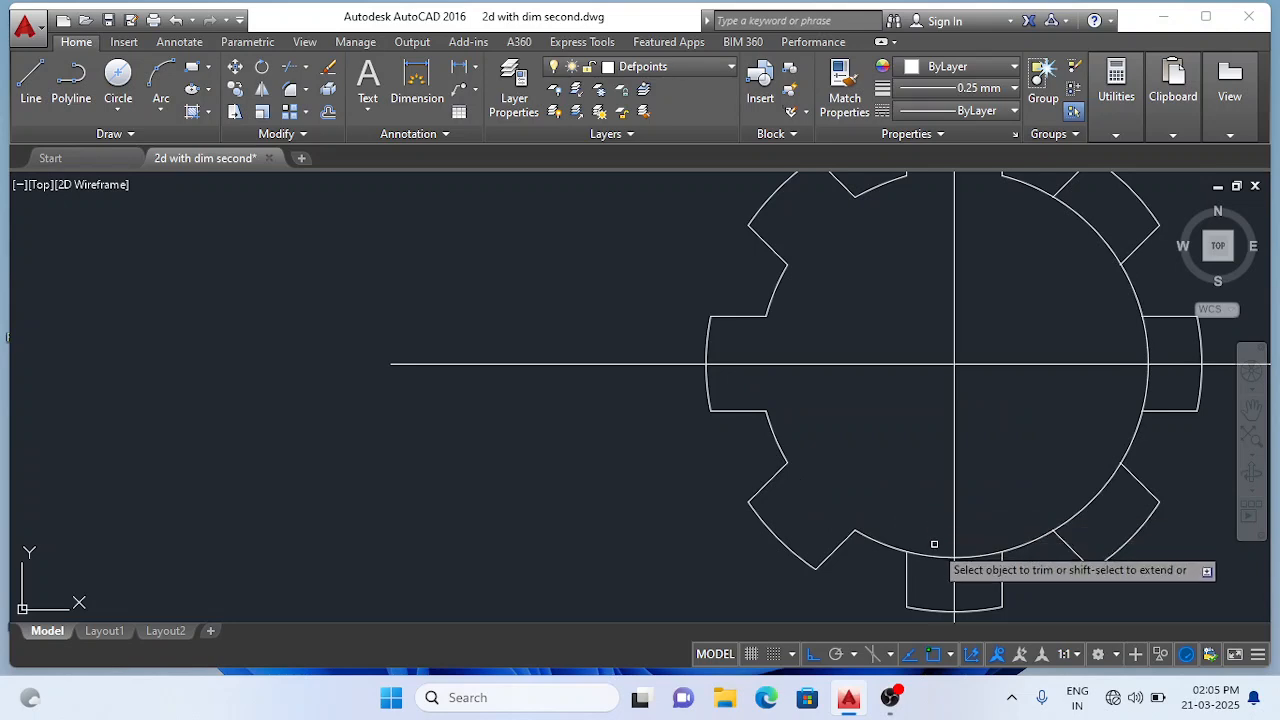
Trim the inner circle's arcs across the bases of the bottom, lower-right, right and upper-right teeth.
{"action": "middle_click_drag", "start_coordinate": [1051, 469], "coordinate": [774, 507]}
{"action": "left_click", "coordinate": [813, 535]}
{"action": "left_click", "coordinate": [868, 390]}
{"action": "left_click", "coordinate": [818, 272]}
Draw a 126 diameter circle centred on the intersection of the toothed profile's centre lines.
{"action": "scroll", "coordinate": [816, 288], "scroll_direction": "down", "scroll_amount": 4}
{"action": "mouse_move", "coordinate": [951, 240]}
{"action": "middle_mouse_down"}
{"action": "mouse_move", "coordinate": [980, 320]}
{"action": "mouse_move", "coordinate": [994, 314]}
{"action": "mouse_move", "coordinate": [992, 349]}
{"action": "mouse_move", "coordinate": [971, 373]}
{"action": "middle_mouse_up"}
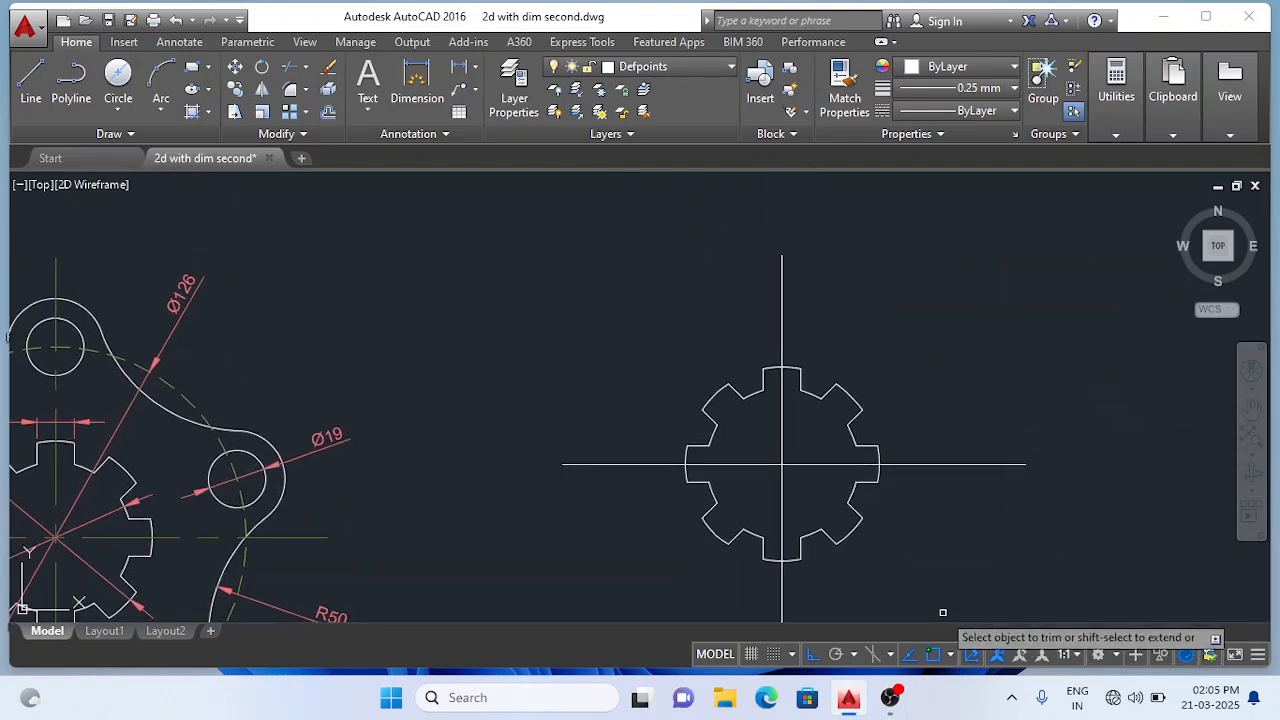
{"action": "mouse_move", "coordinate": [956, 515]}
{"action": "middle_mouse_down"}
{"action": "mouse_move", "coordinate": [989, 456]}
{"action": "mouse_move", "coordinate": [1009, 452]}
{"action": "middle_mouse_up"}
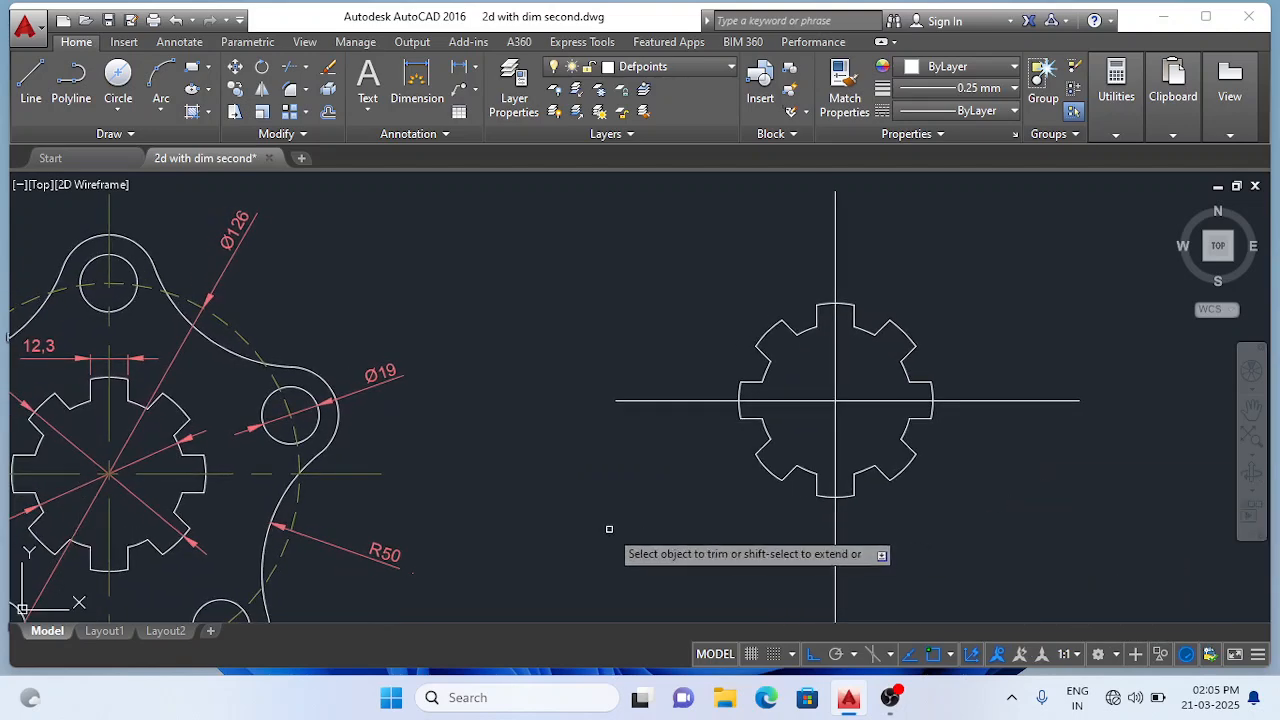
{"action": "scroll", "coordinate": [650, 510], "scroll_direction": "down", "scroll_amount": 2}
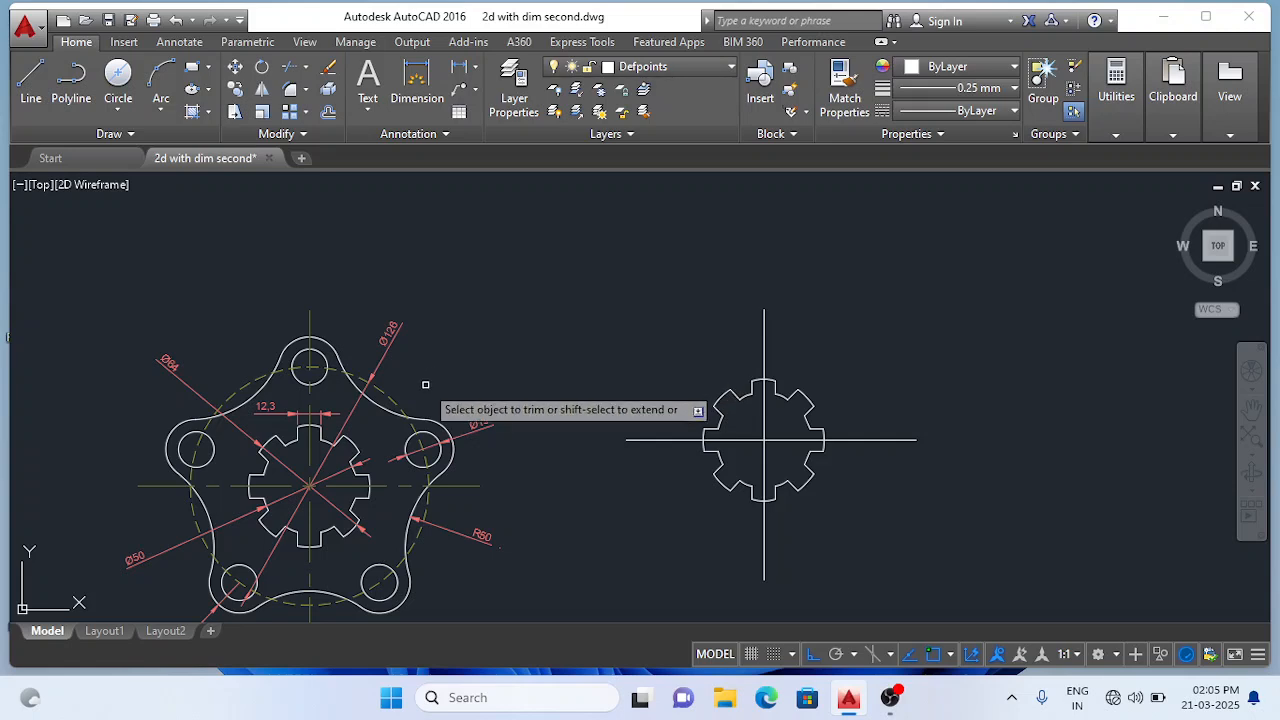
{"action": "middle_click_drag", "start_coordinate": [831, 549], "coordinate": [850, 499]}
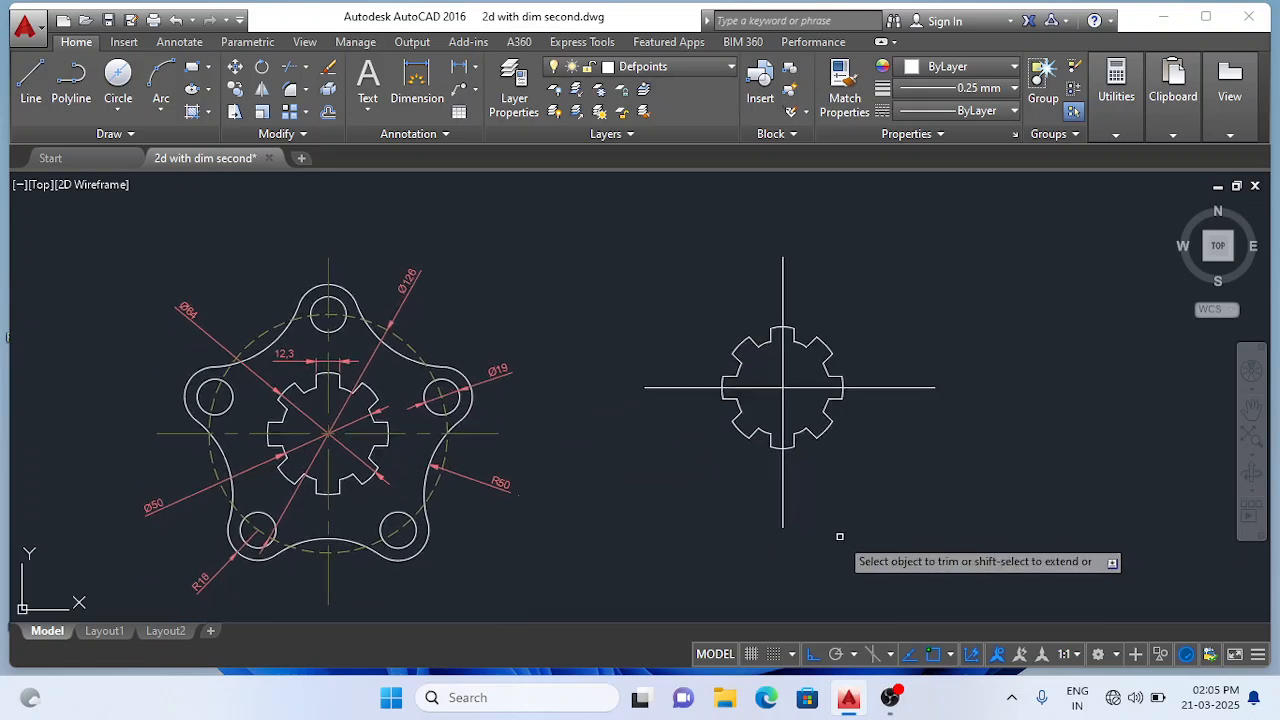
{"action": "left_click", "coordinate": [125, 112]}
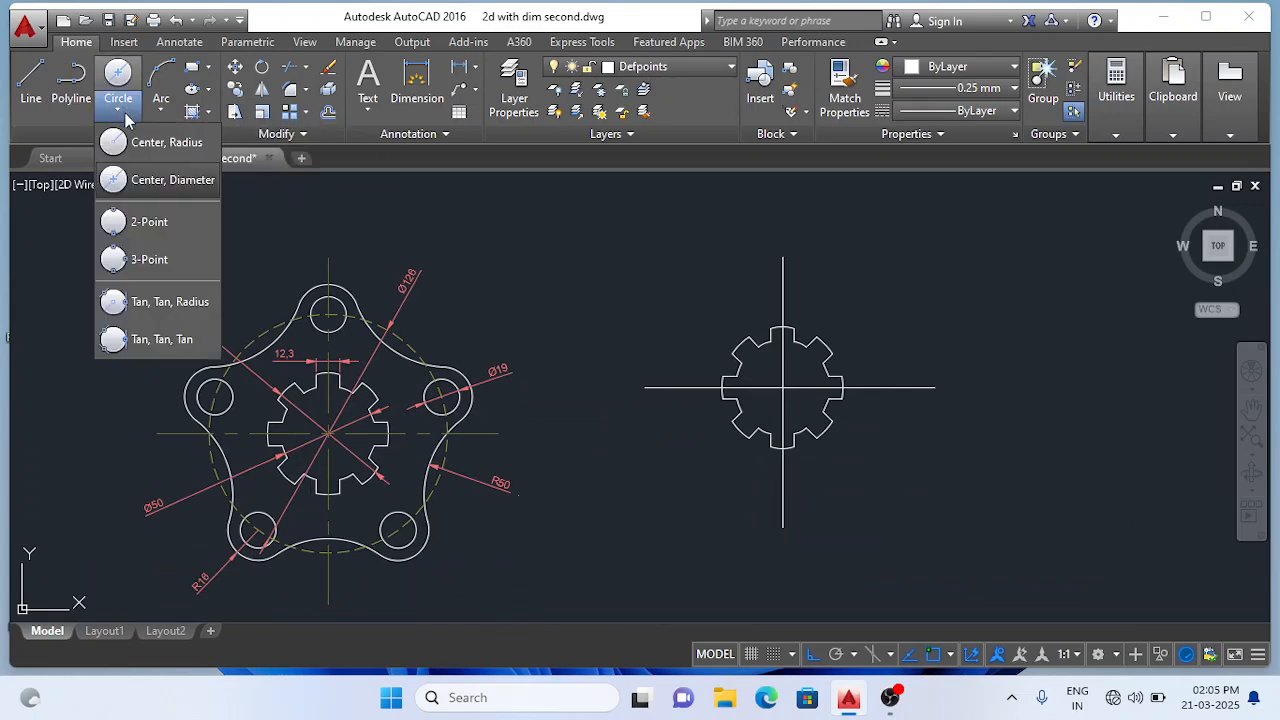
{"action": "left_click", "coordinate": [150, 180]}
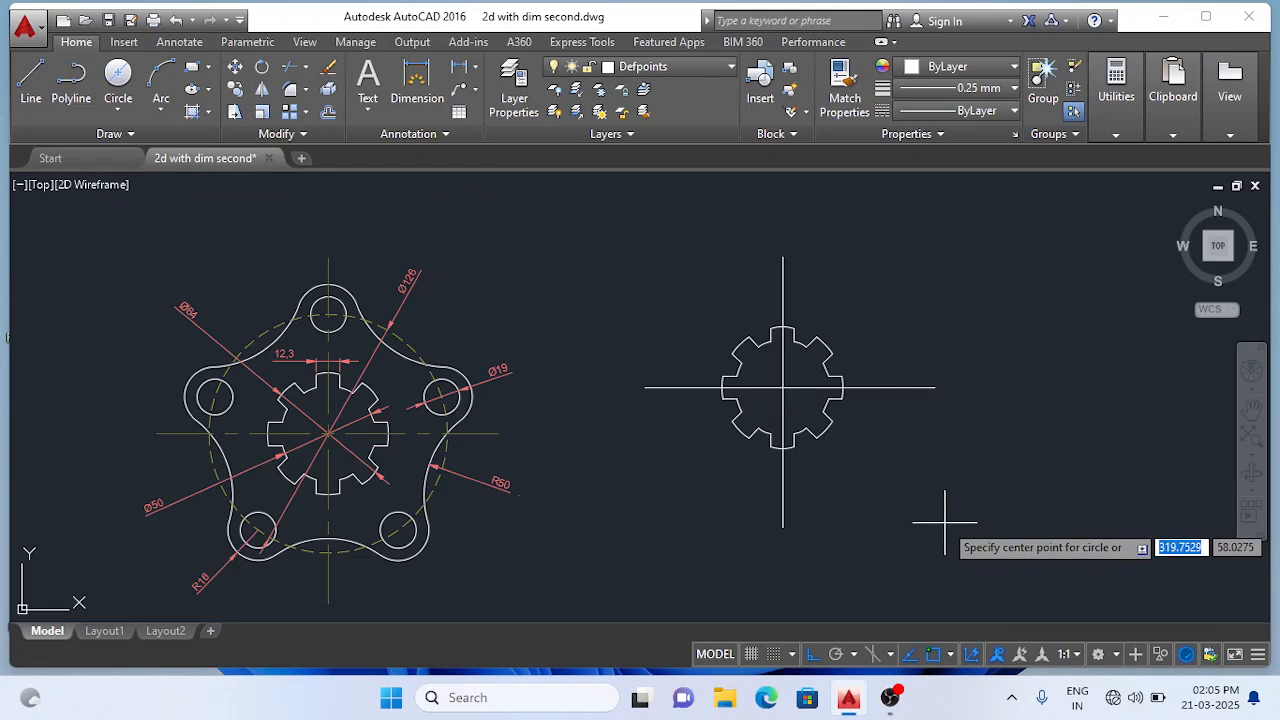
{"action": "scroll", "coordinate": [925, 520], "scroll_direction": "up", "scroll_amount": 2}
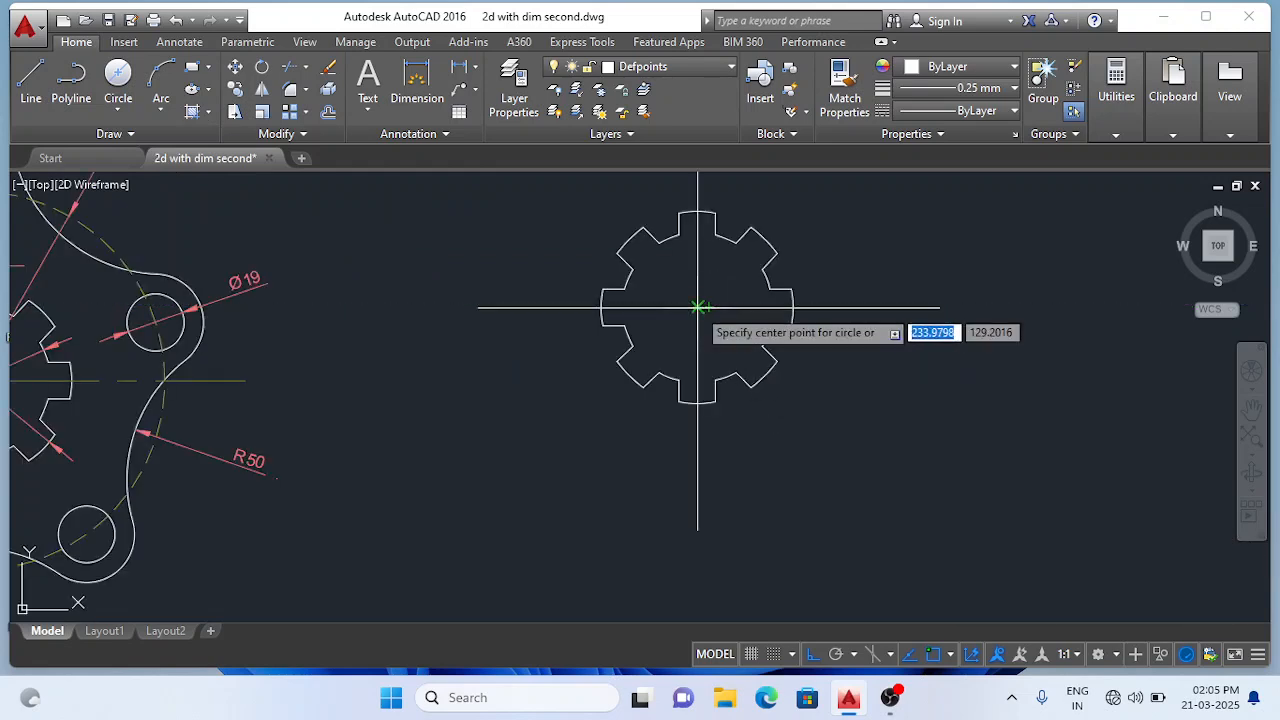
{"action": "left_click", "coordinate": [698, 307]}
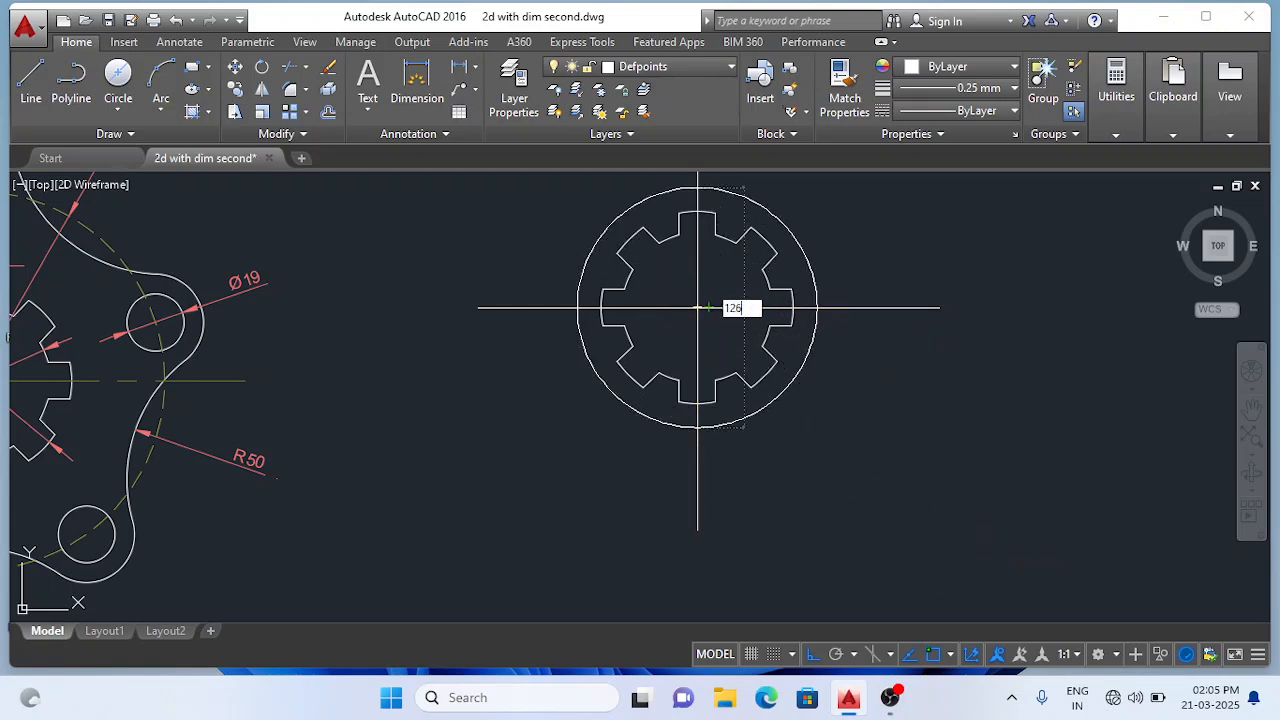
{"action": "key", "text": "Return"}
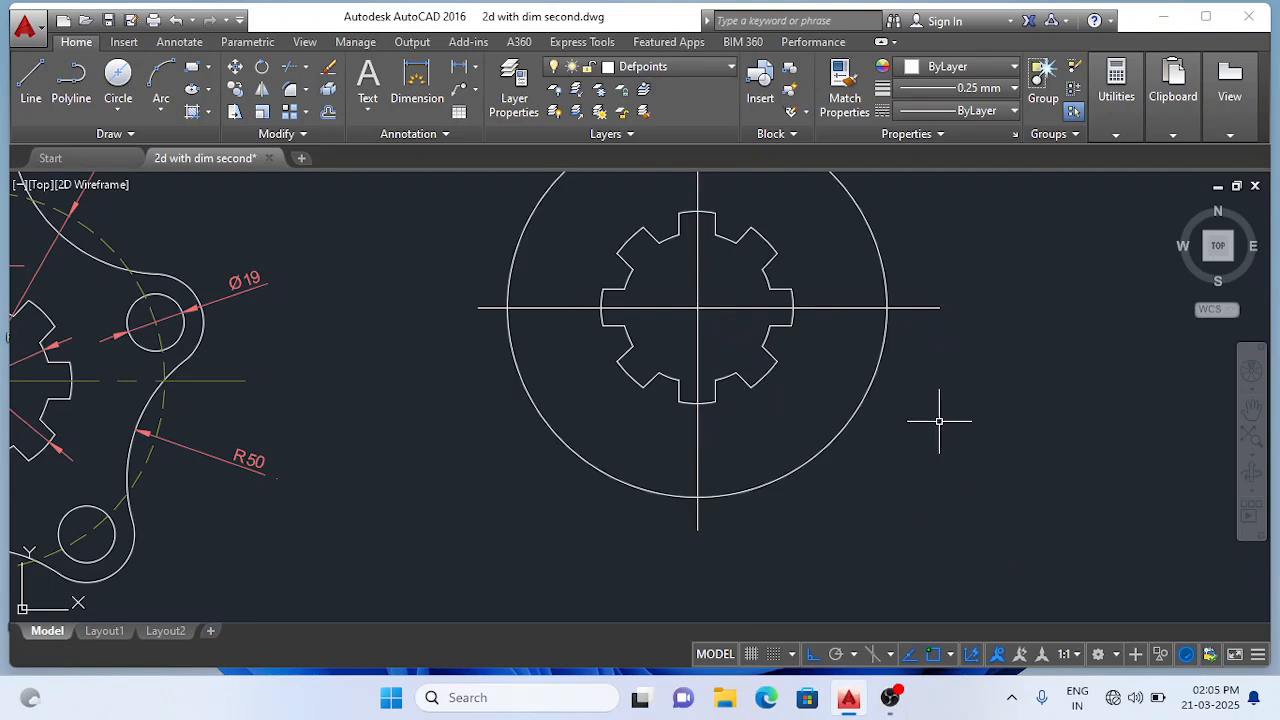
Draw a circle of radius 16 centred where the pitch circle's top meets the vertical centre line.
{"action": "scroll", "coordinate": [939, 421], "scroll_direction": "down", "scroll_amount": 3}
{"action": "scroll", "coordinate": [999, 493], "scroll_direction": "down", "scroll_amount": 2}
{"action": "scroll", "coordinate": [1077, 486], "scroll_direction": "up", "scroll_amount": 2}
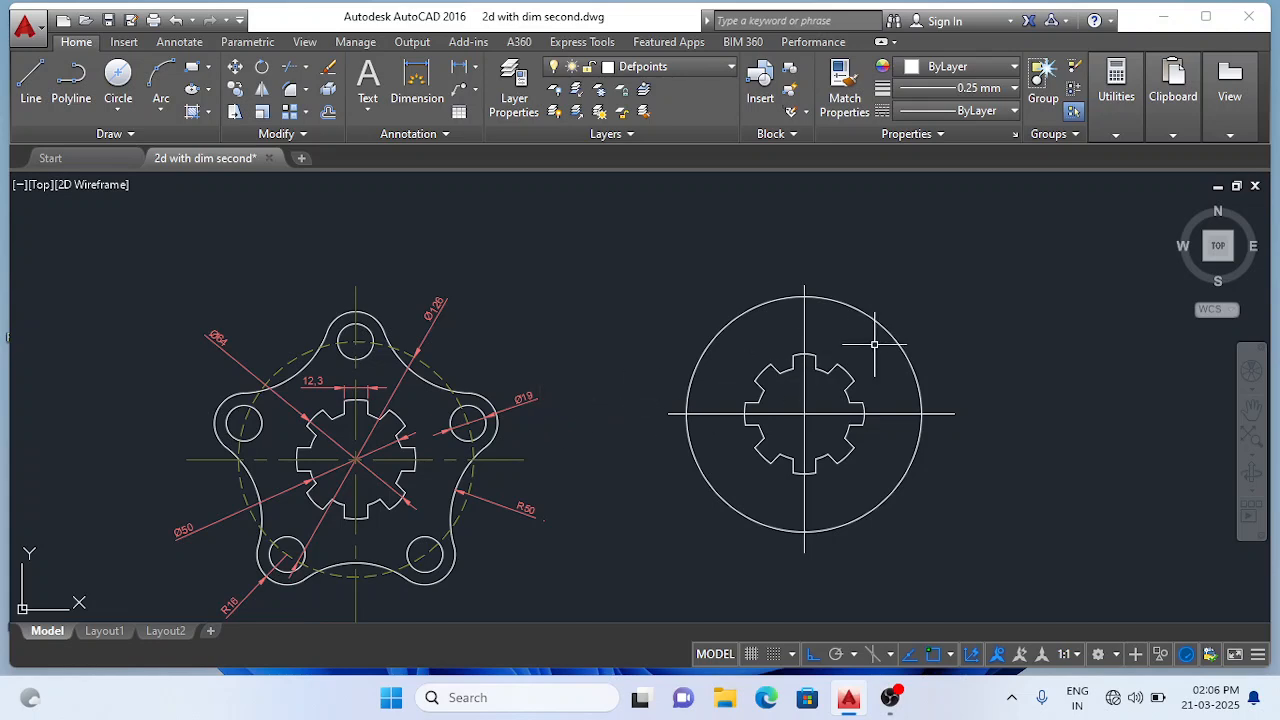
{"action": "scroll", "coordinate": [824, 317], "scroll_direction": "up", "scroll_amount": 2}
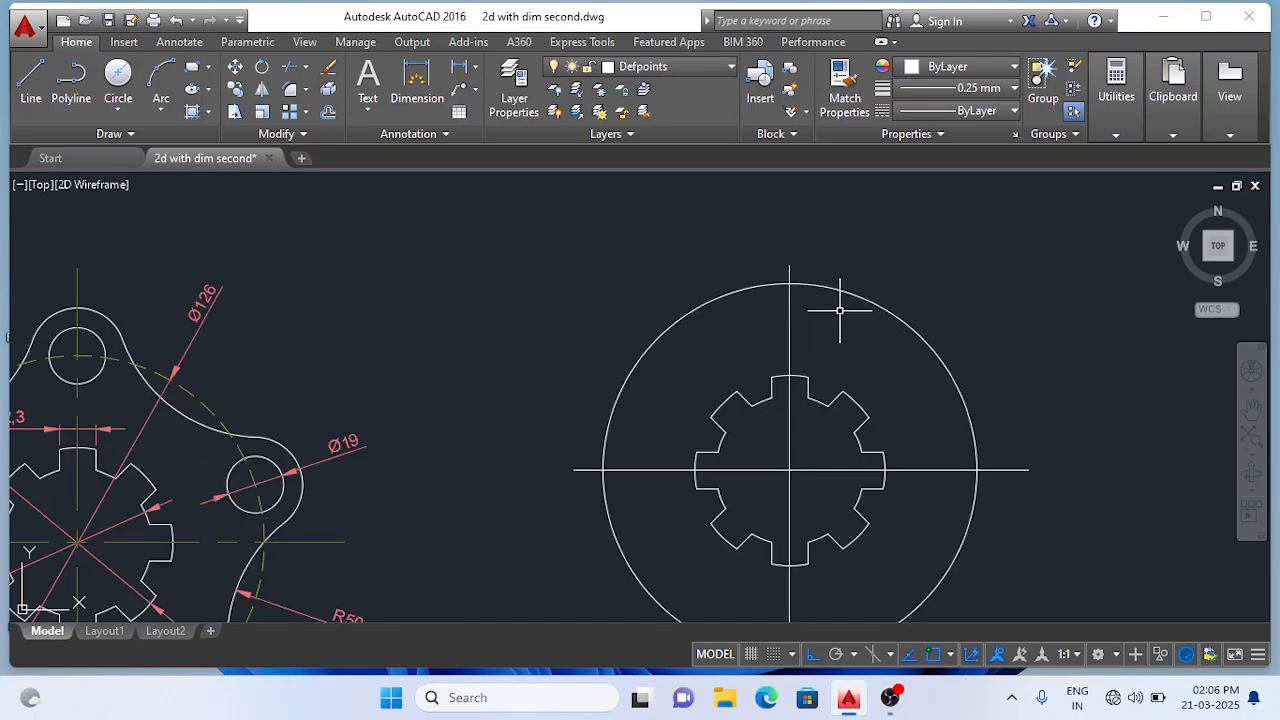
{"action": "left_click", "coordinate": [116, 112]}
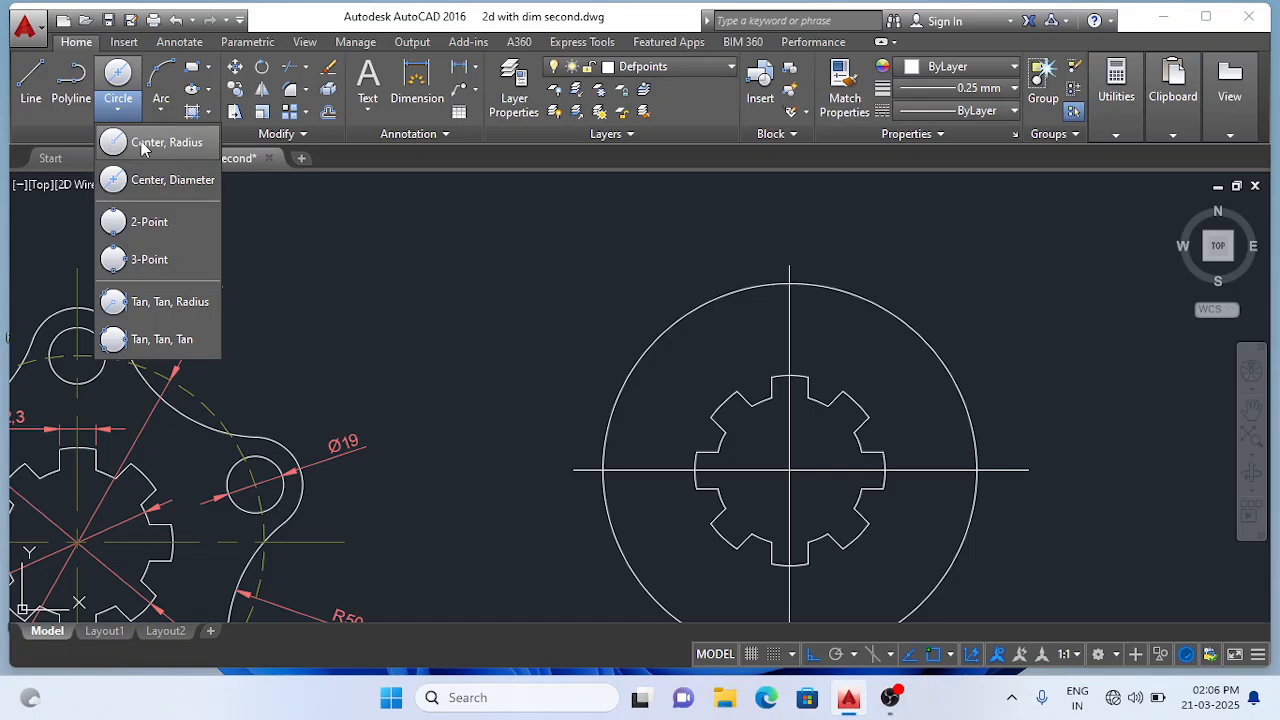
{"action": "left_click", "coordinate": [143, 146]}
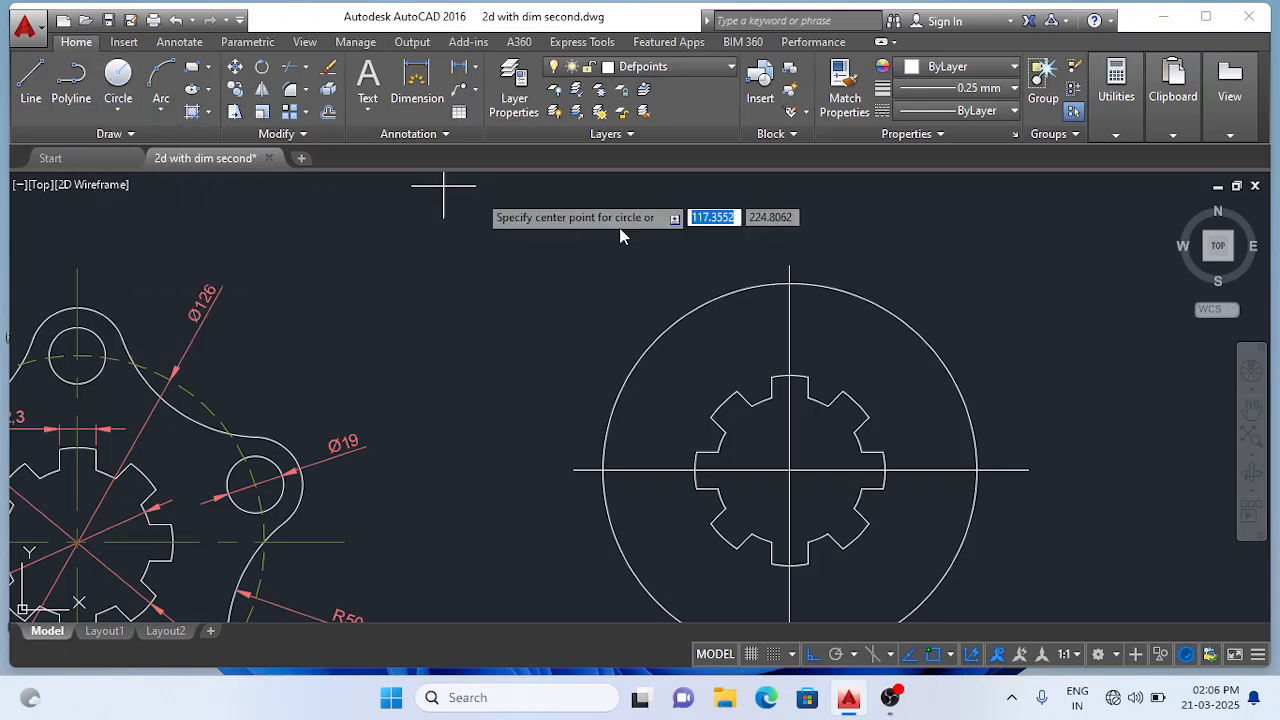
{"action": "left_click", "coordinate": [790, 284]}
{"action": "type", "text": "18"}
{"action": "key", "text": "Return"}
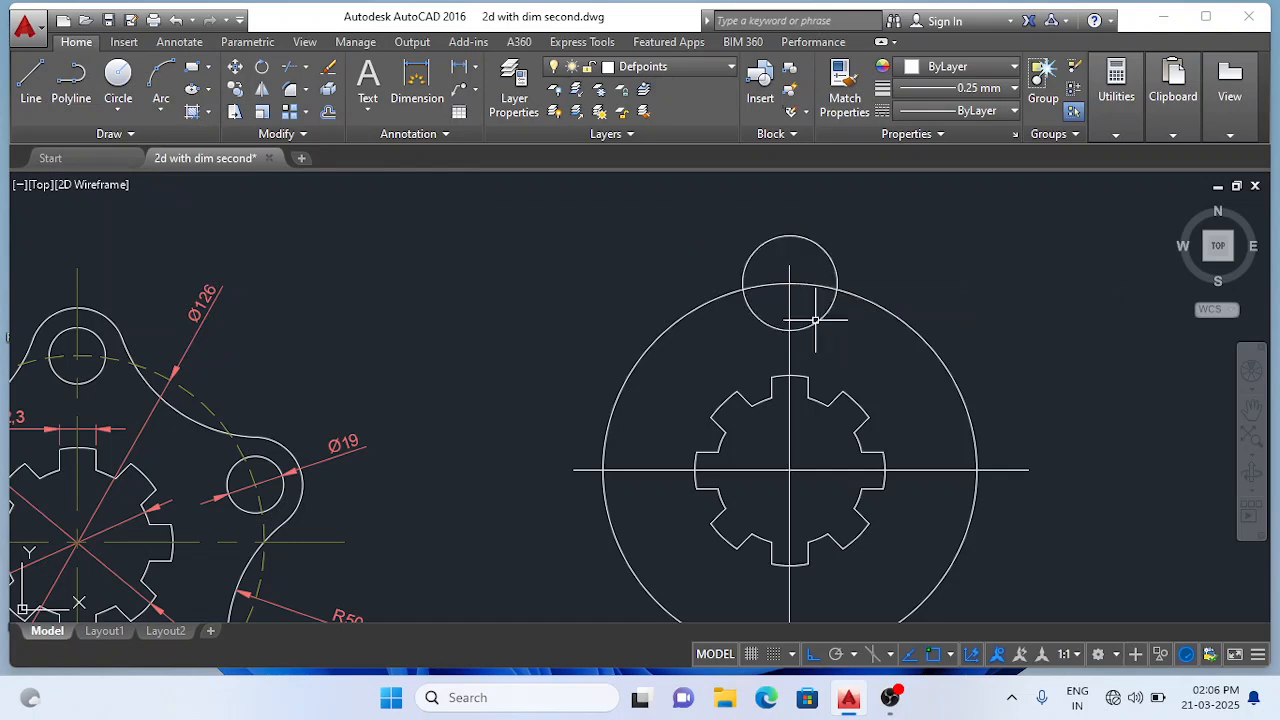
Draw a 19 diameter hole circle concentric with the radius 16 circle on top of the pitch circle.
{"action": "left_click", "coordinate": [127, 119]}
{"action": "left_click", "coordinate": [154, 176]}
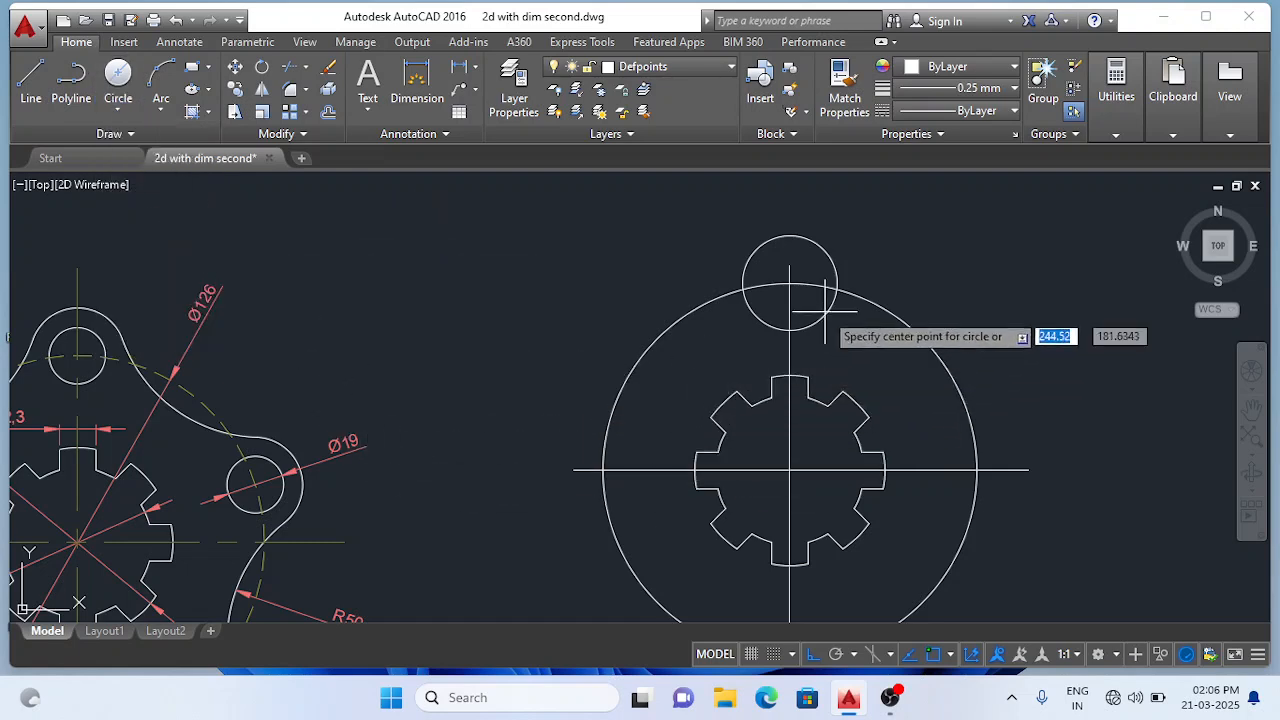
{"action": "left_click", "coordinate": [790, 283]}
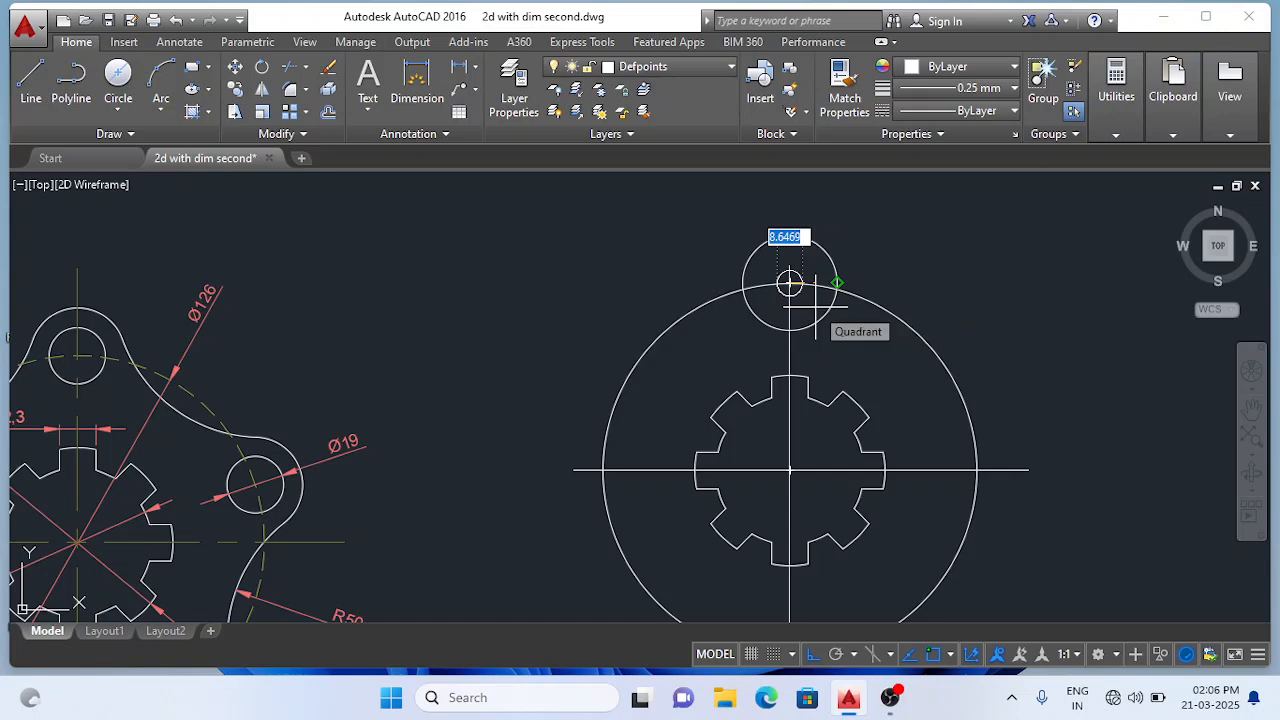
{"action": "type", "text": "19"}
{"action": "key", "text": "Return"}
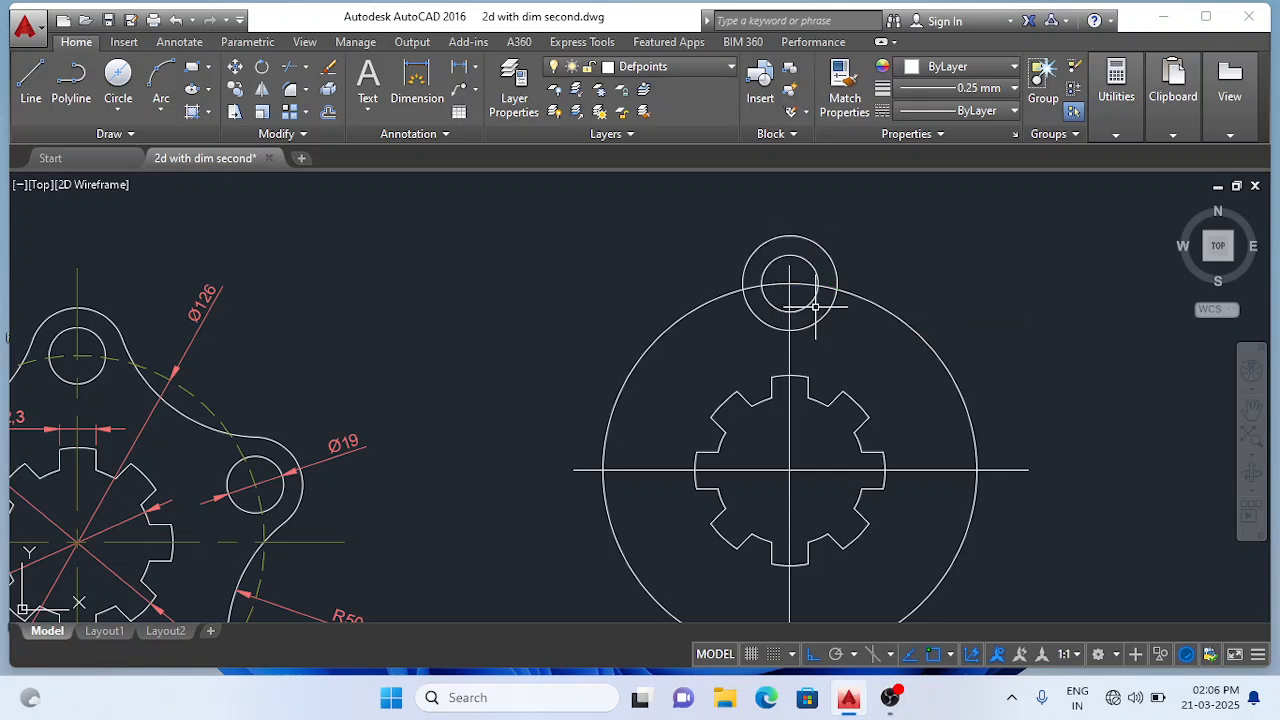
Trim away the part of the radius 16 circle inside the pitch circle and the pitch circle's arc crossing the top lobe.
{"action": "scroll", "coordinate": [808, 316], "scroll_direction": "down", "scroll_amount": 2}
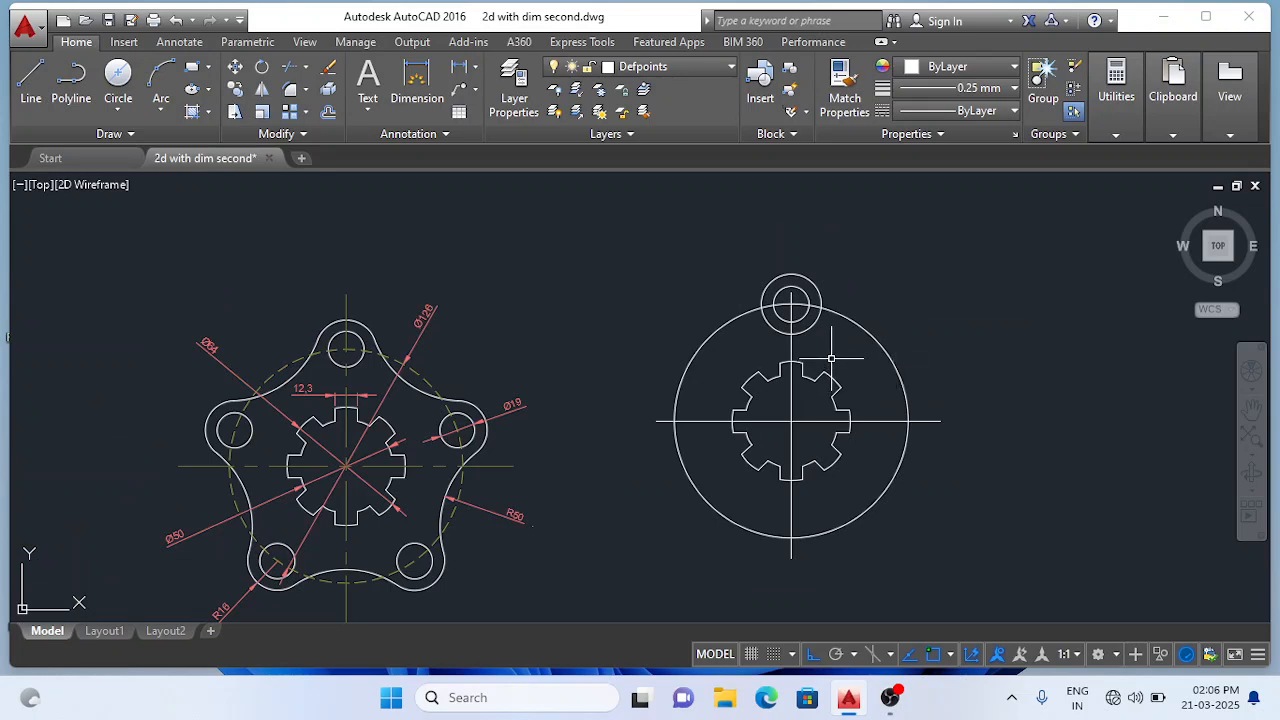
{"action": "scroll", "coordinate": [831, 357], "scroll_direction": "up", "scroll_amount": 2}
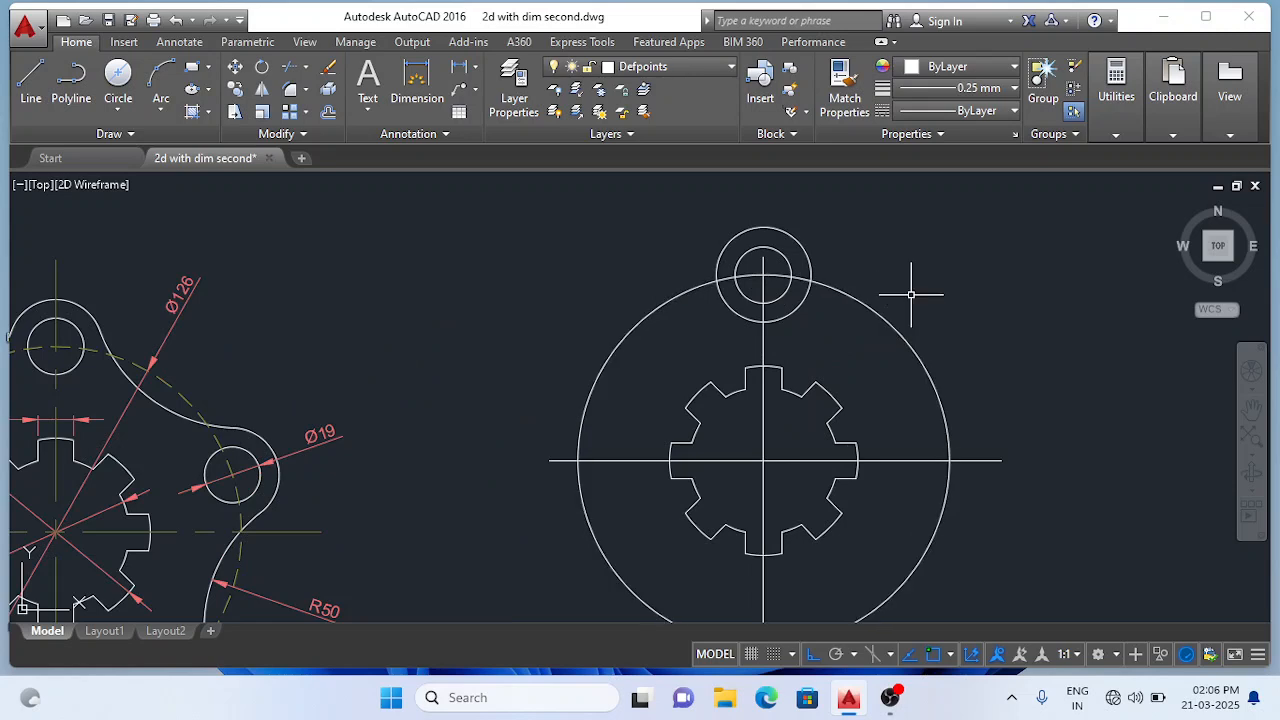
{"action": "key", "text": "Return"}
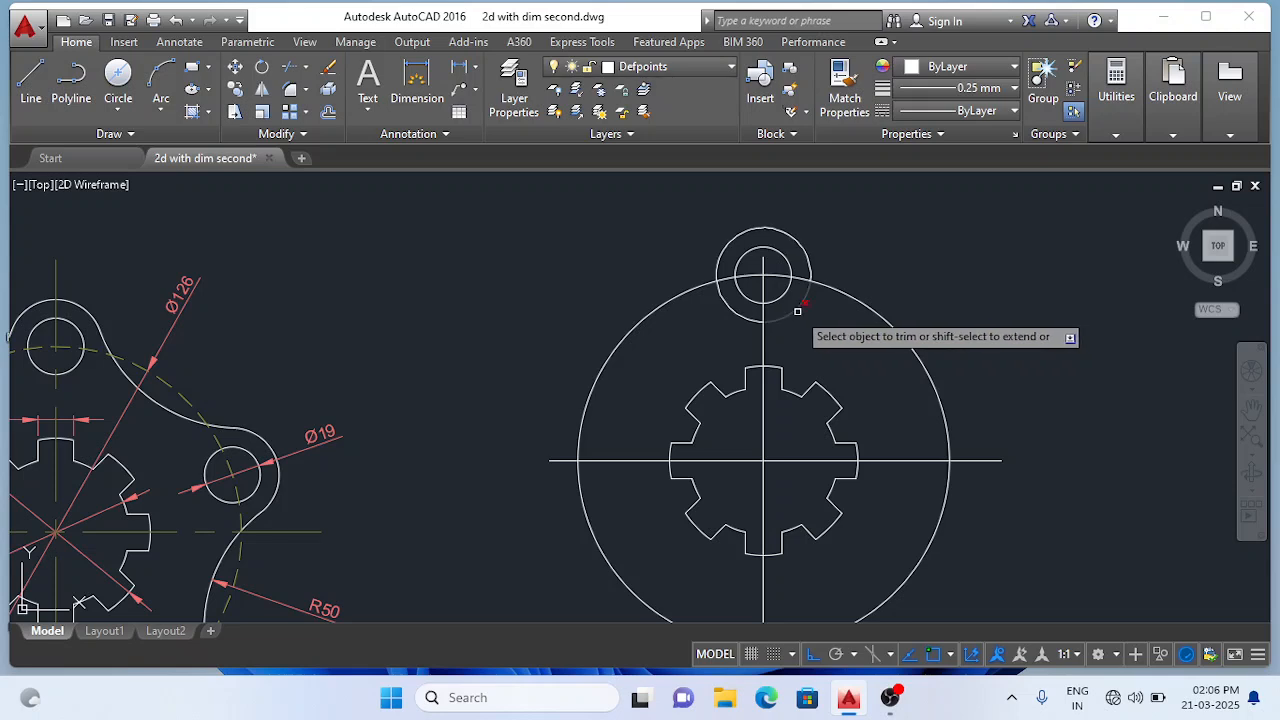
{"action": "left_click", "coordinate": [739, 313]}
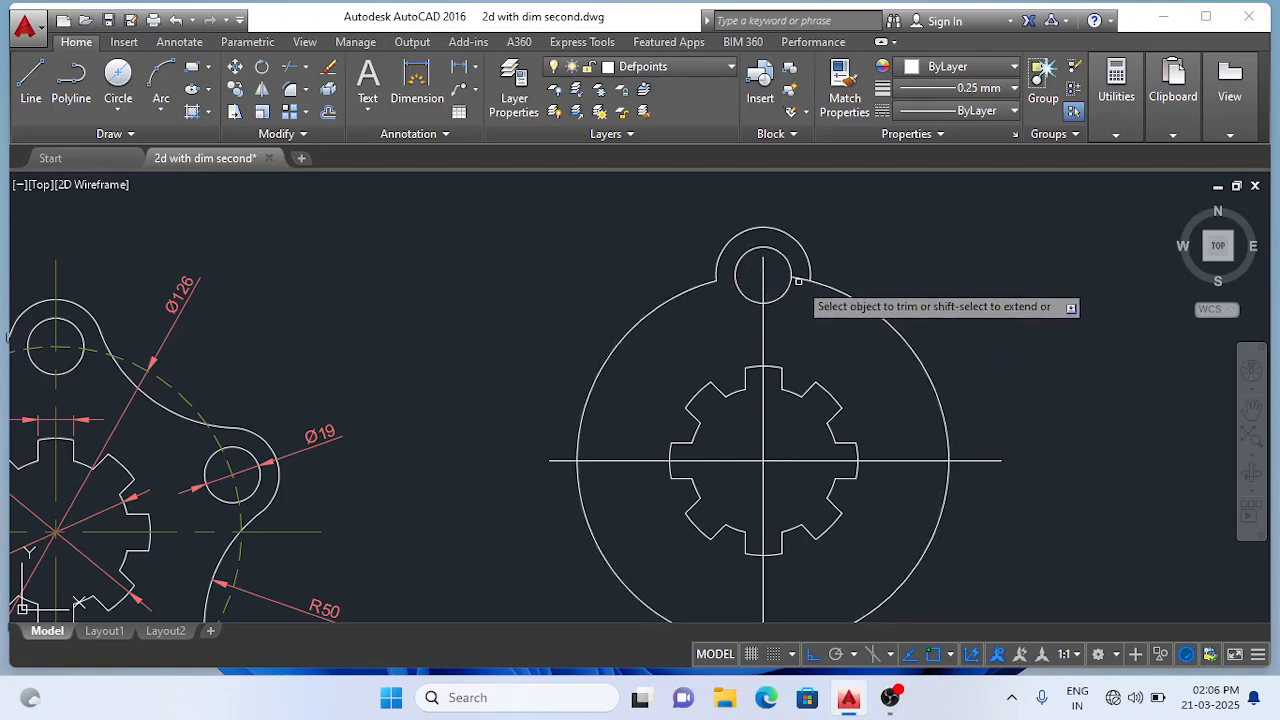
{"action": "scroll", "coordinate": [876, 275], "scroll_direction": "down", "scroll_amount": 3}
{"action": "scroll", "coordinate": [957, 266], "scroll_direction": "up", "scroll_amount": 2}
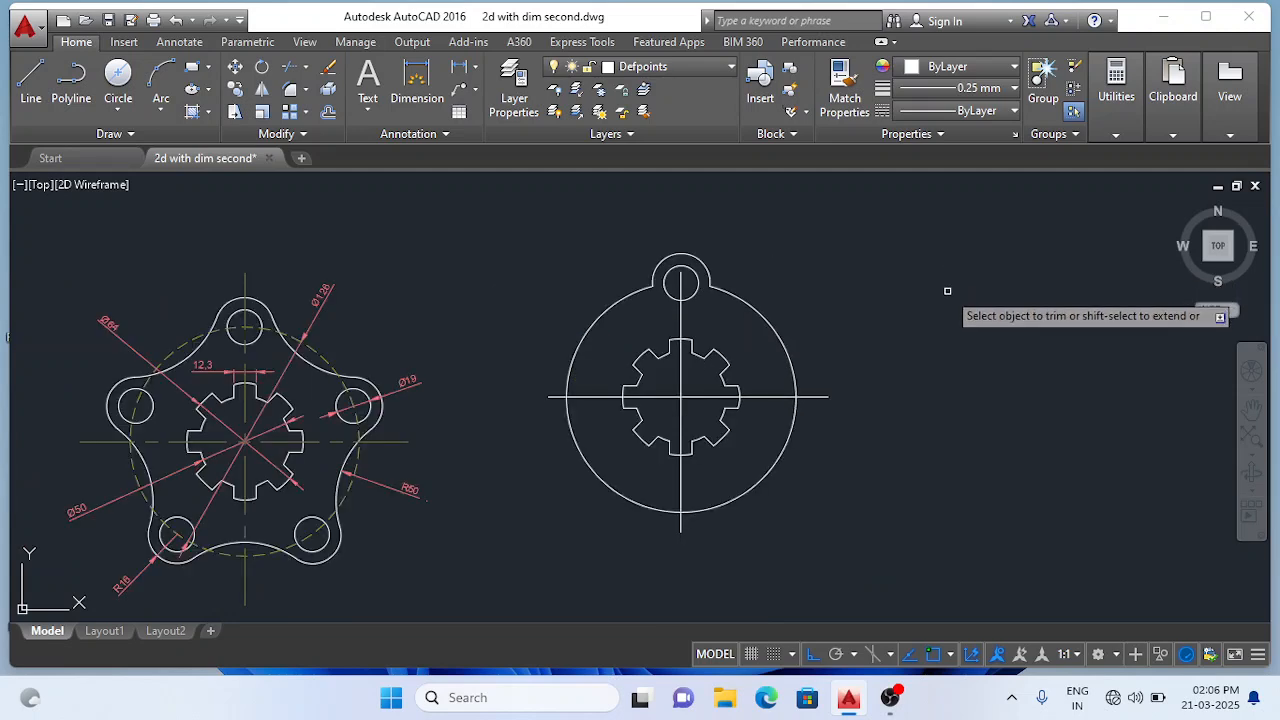
{"action": "key", "text": "Escape"}
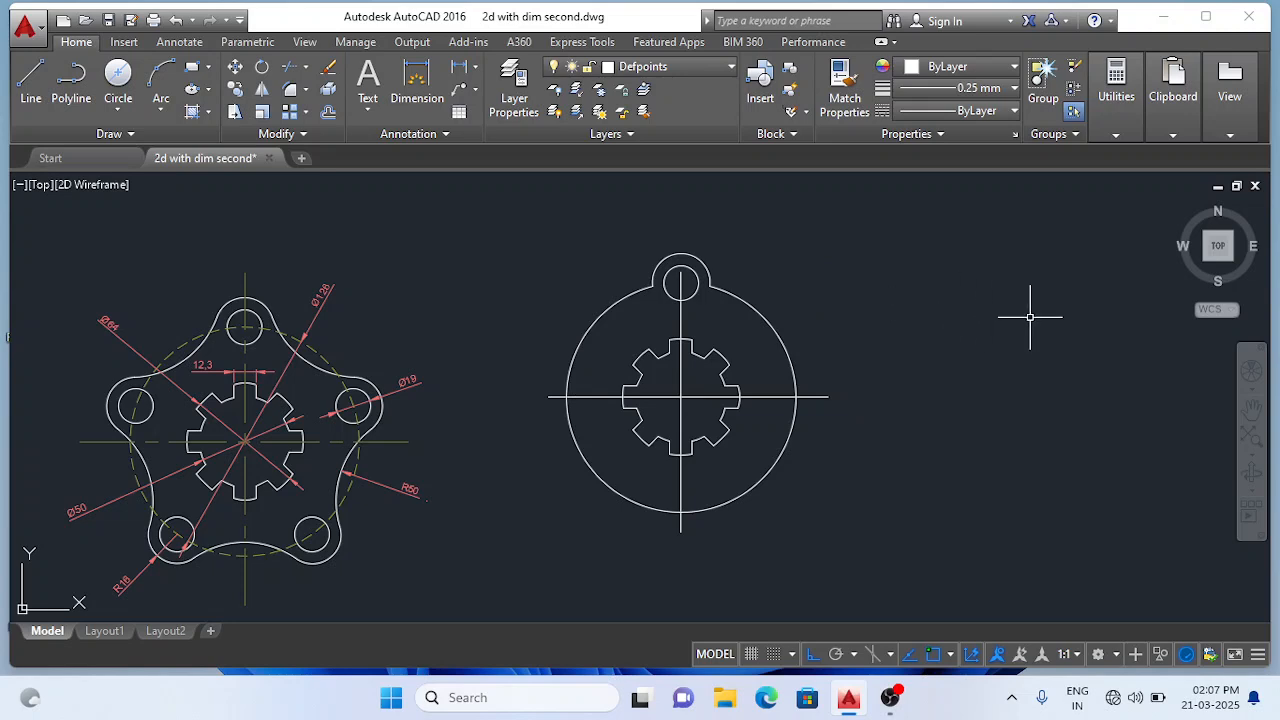
Create a polar array of the top lobe's arc and hole about the centre-line intersection, with 5 items over 360 degrees.
{"action": "type", "text": "r"}
{"action": "key", "text": "Return"}
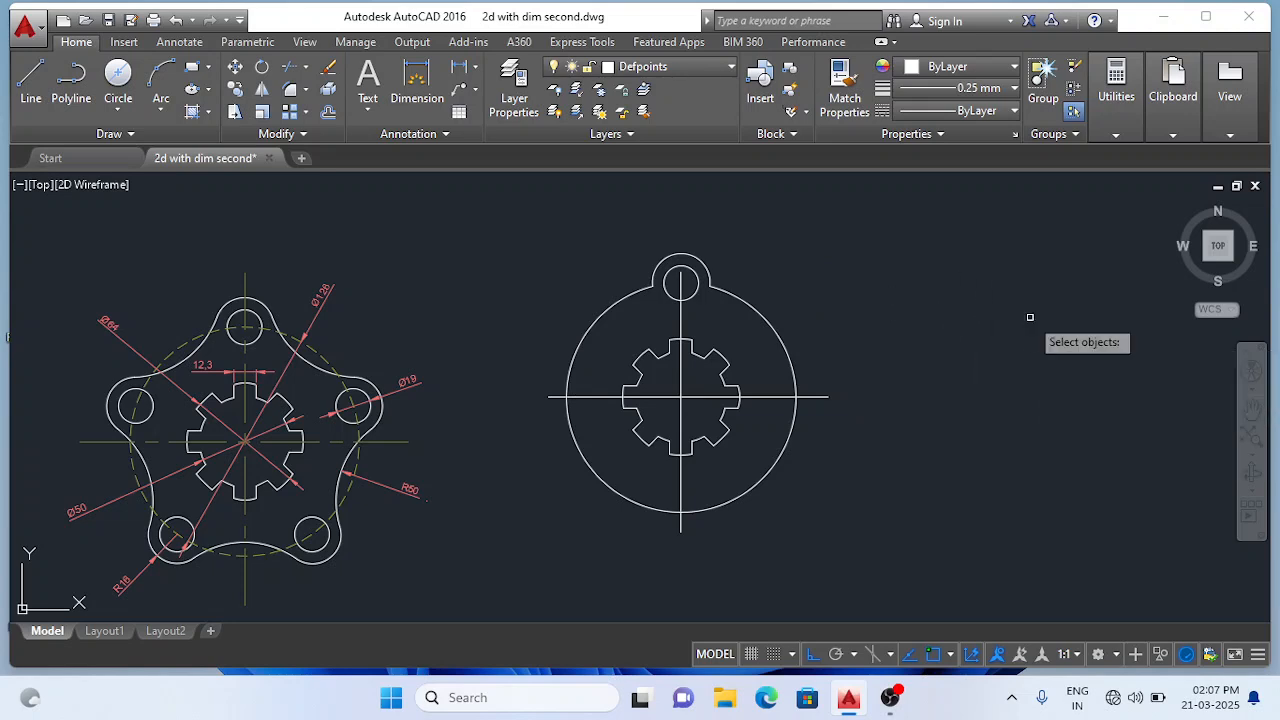
{"action": "left_click", "coordinate": [709, 272]}
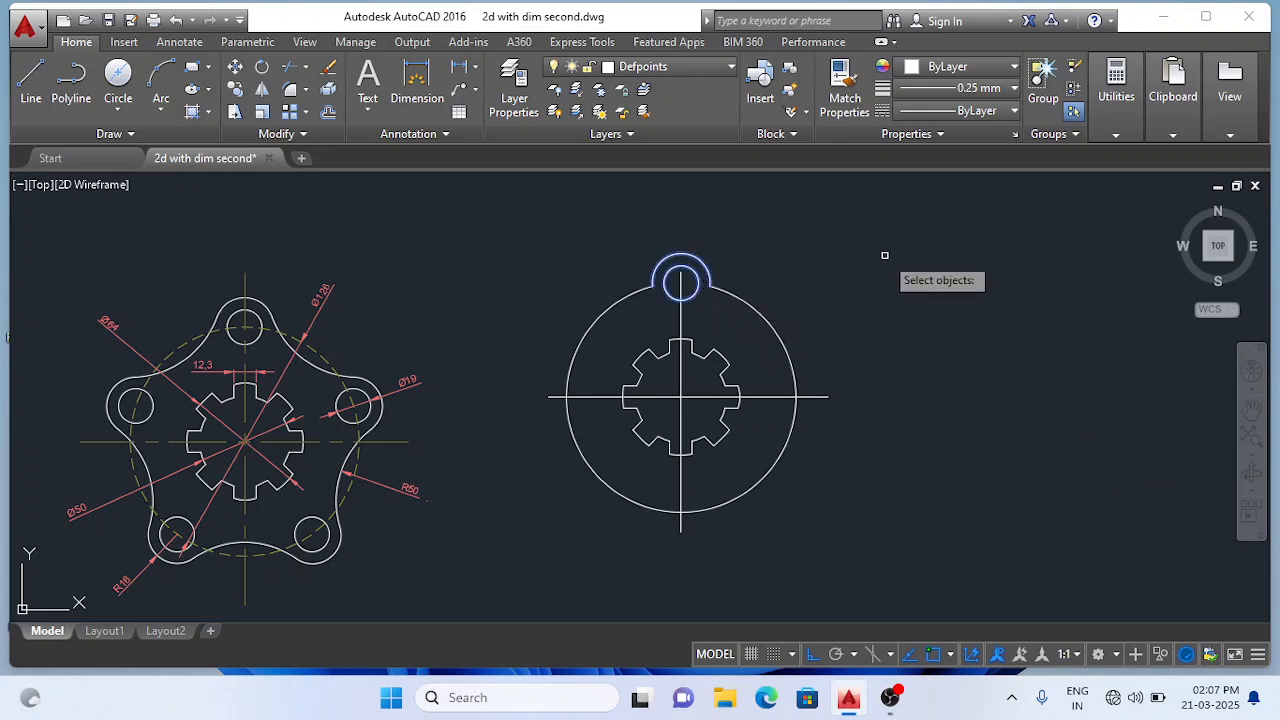
{"action": "key", "text": "Return"}
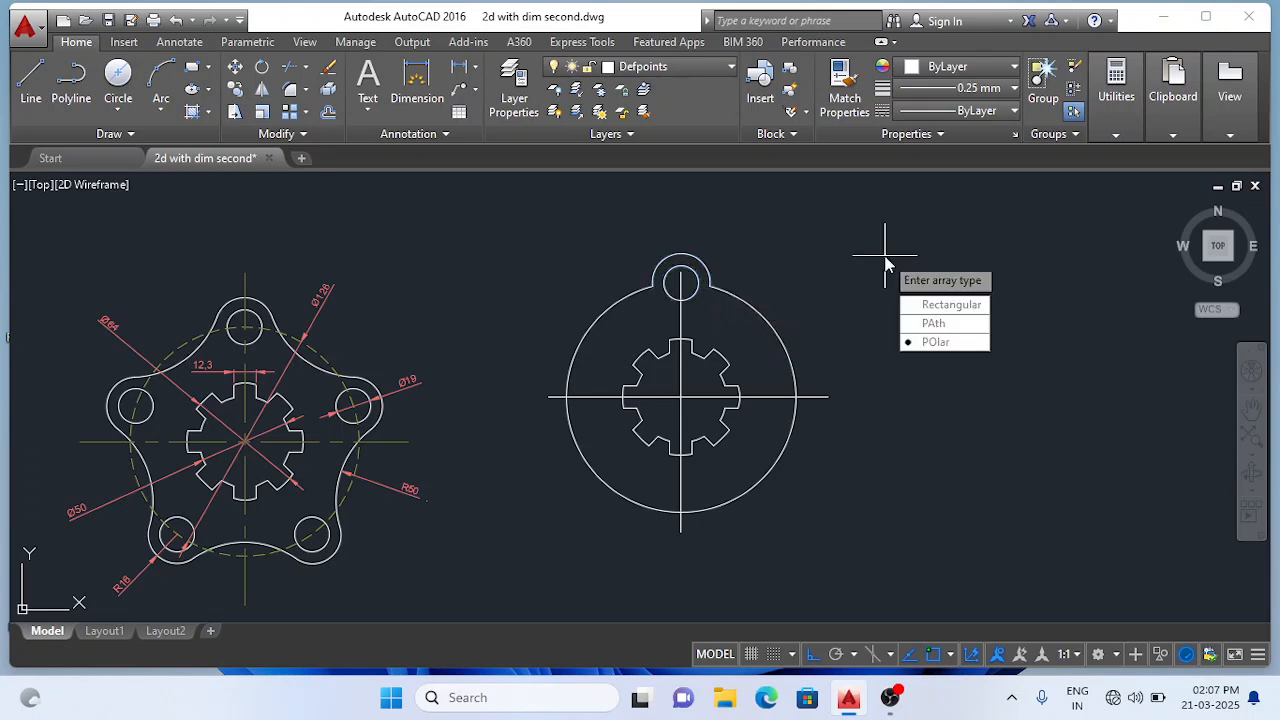
{"action": "left_click", "coordinate": [939, 344]}
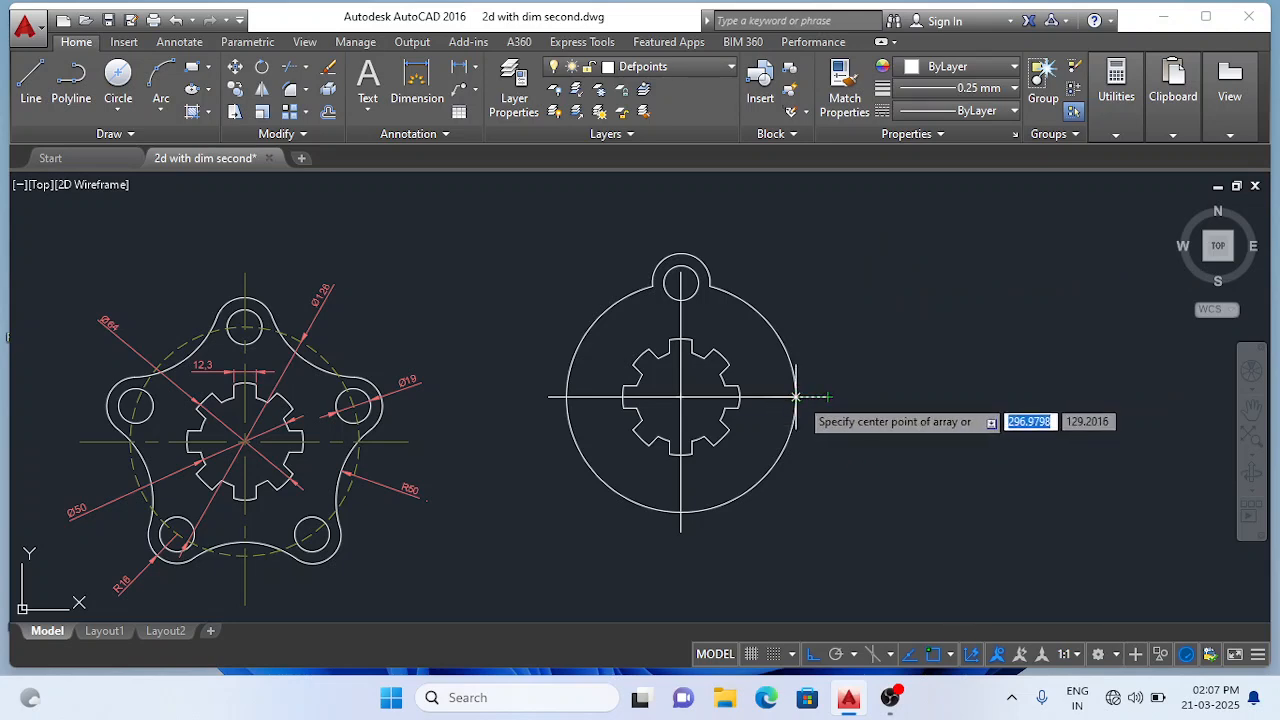
{"action": "left_click", "coordinate": [681, 397]}
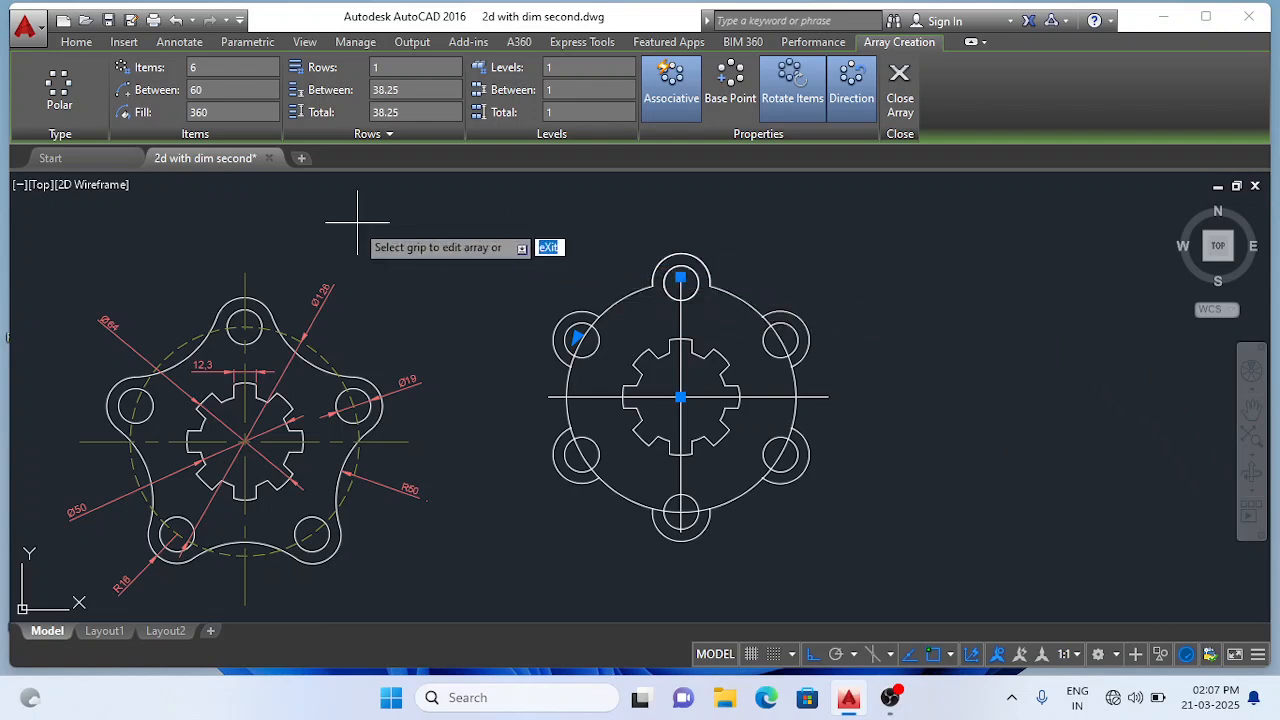
{"action": "left_click", "coordinate": [200, 67]}
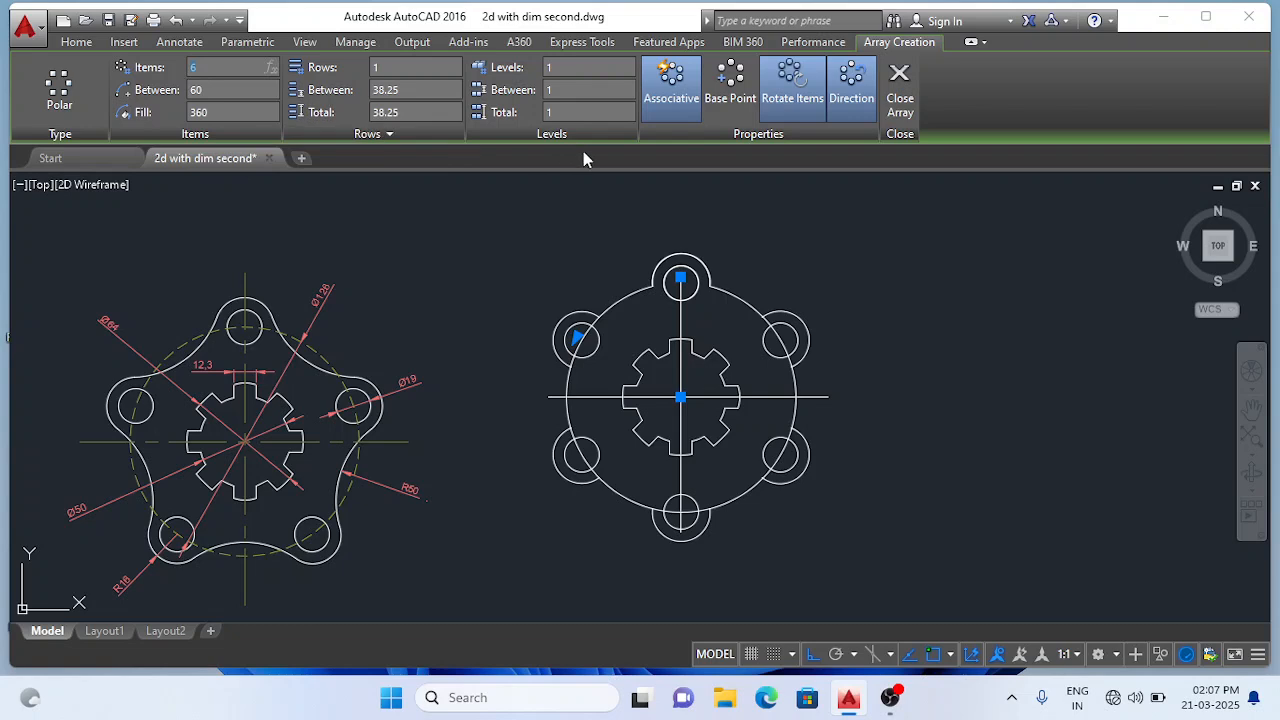
{"action": "key", "text": "Return"}
{"action": "key", "text": "Return"}
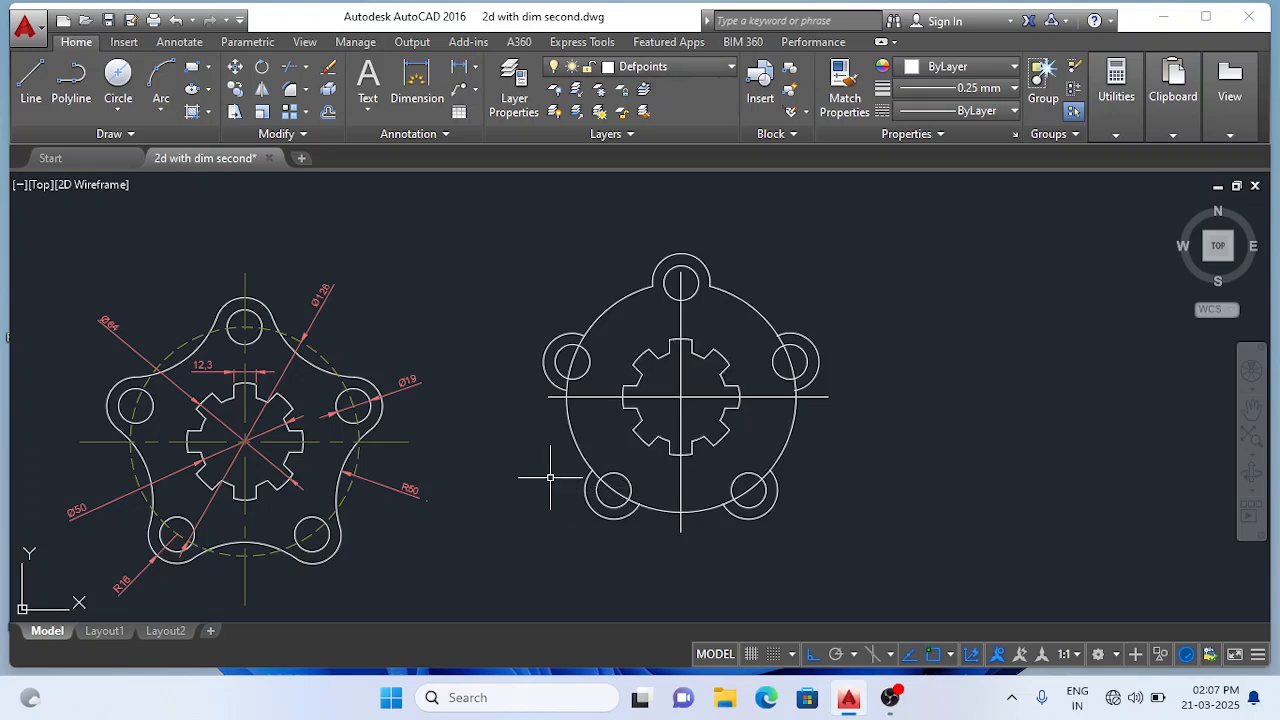
Delete the remaining pitch circle arc and explode the polar array of lobes into separate objects.
{"action": "left_click", "coordinate": [629, 296]}
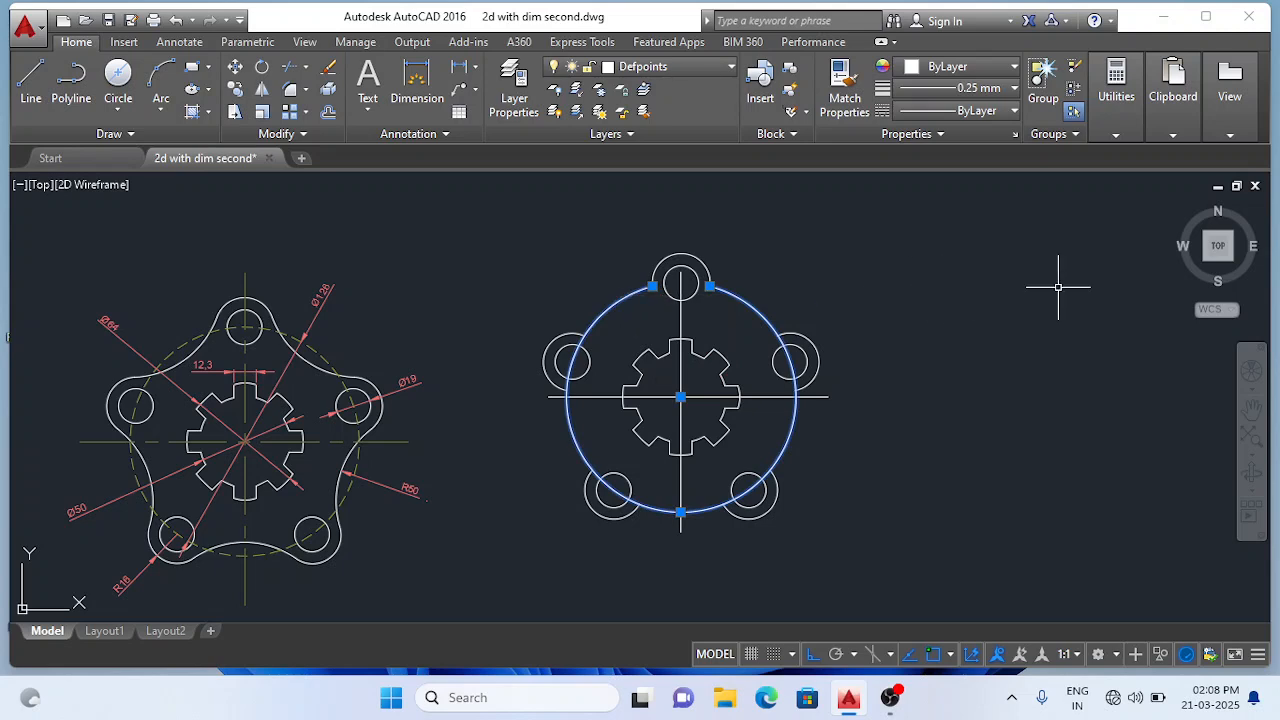
{"action": "key", "text": "Delete"}
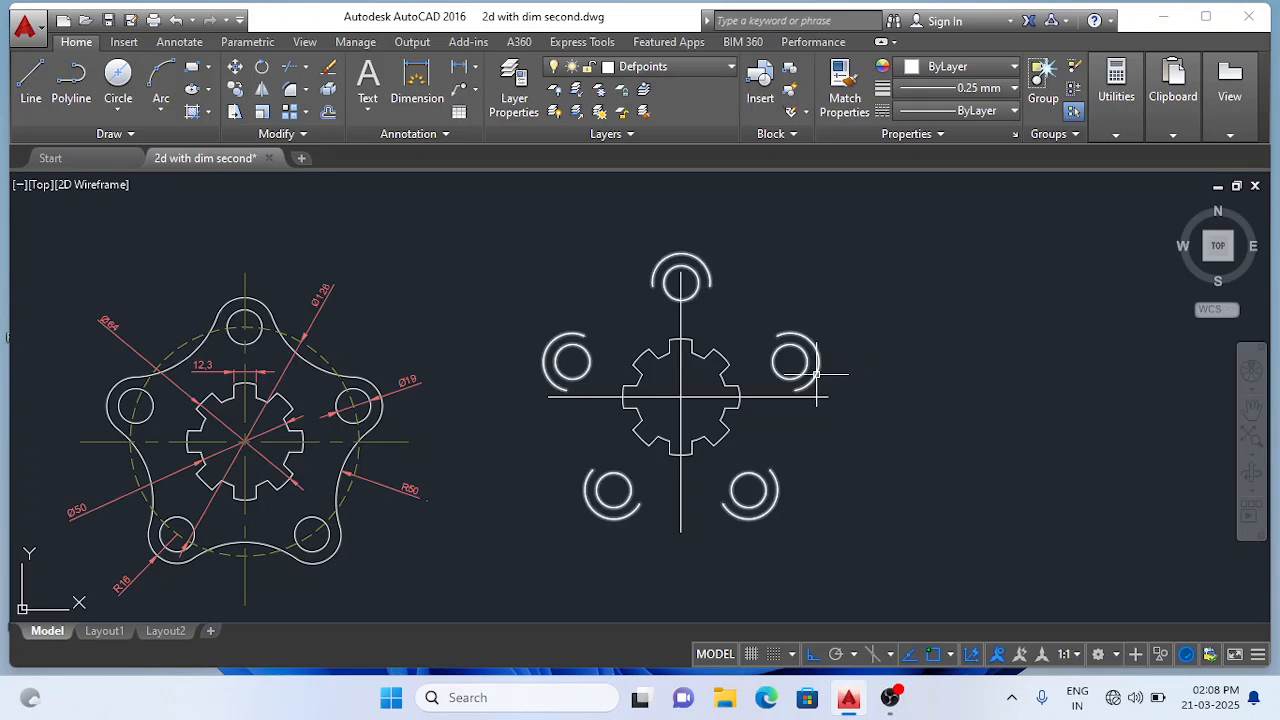
{"action": "mouse_move", "coordinate": [816, 374]}
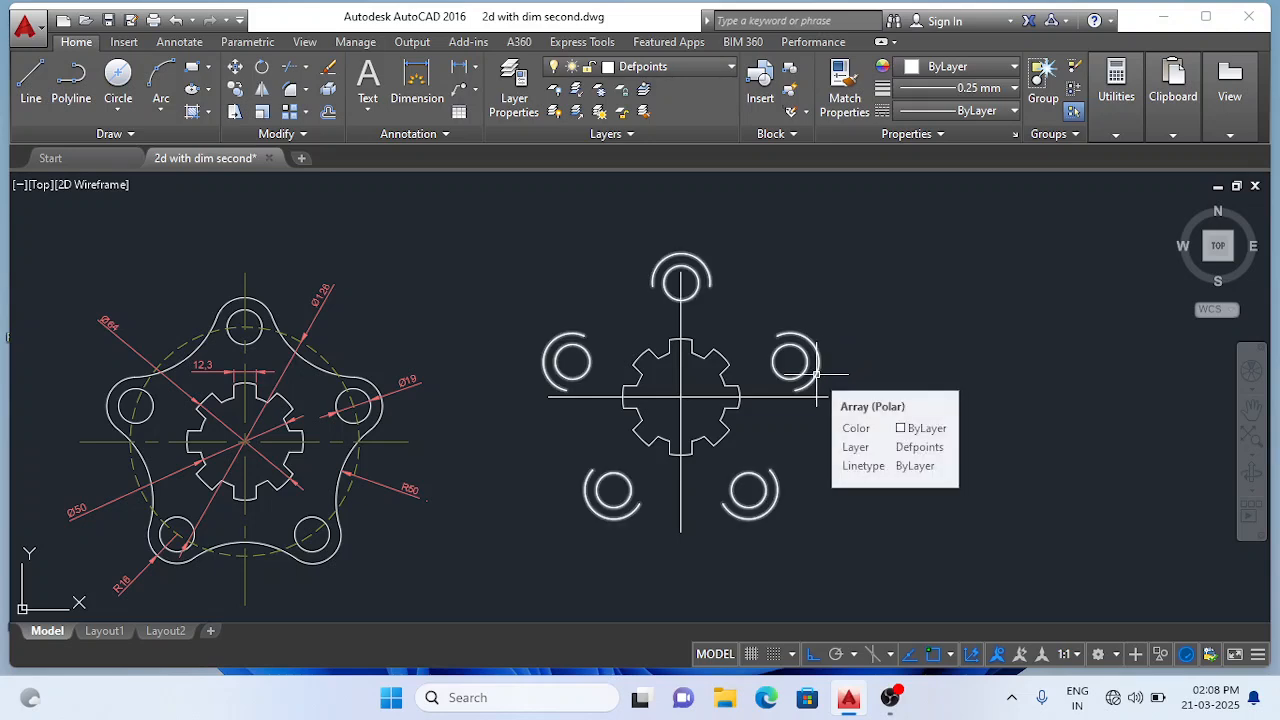
{"action": "left_click", "coordinate": [816, 374]}
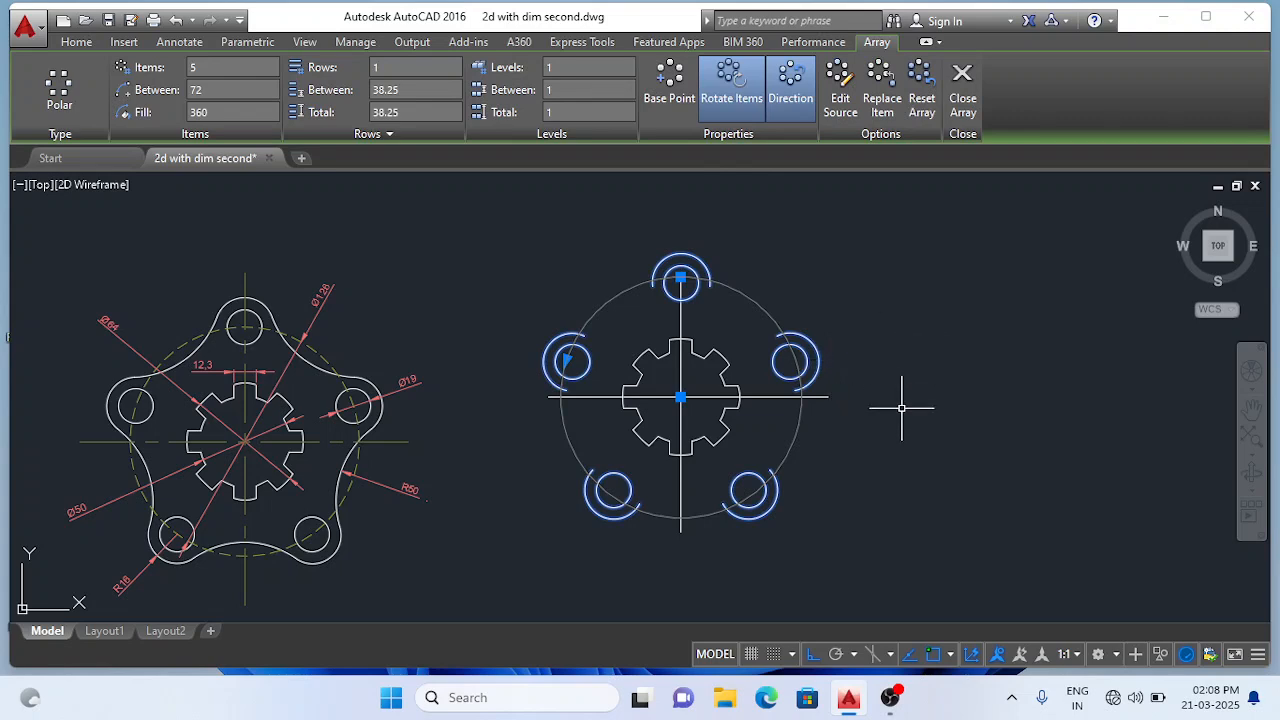
{"action": "key", "text": "Escape"}
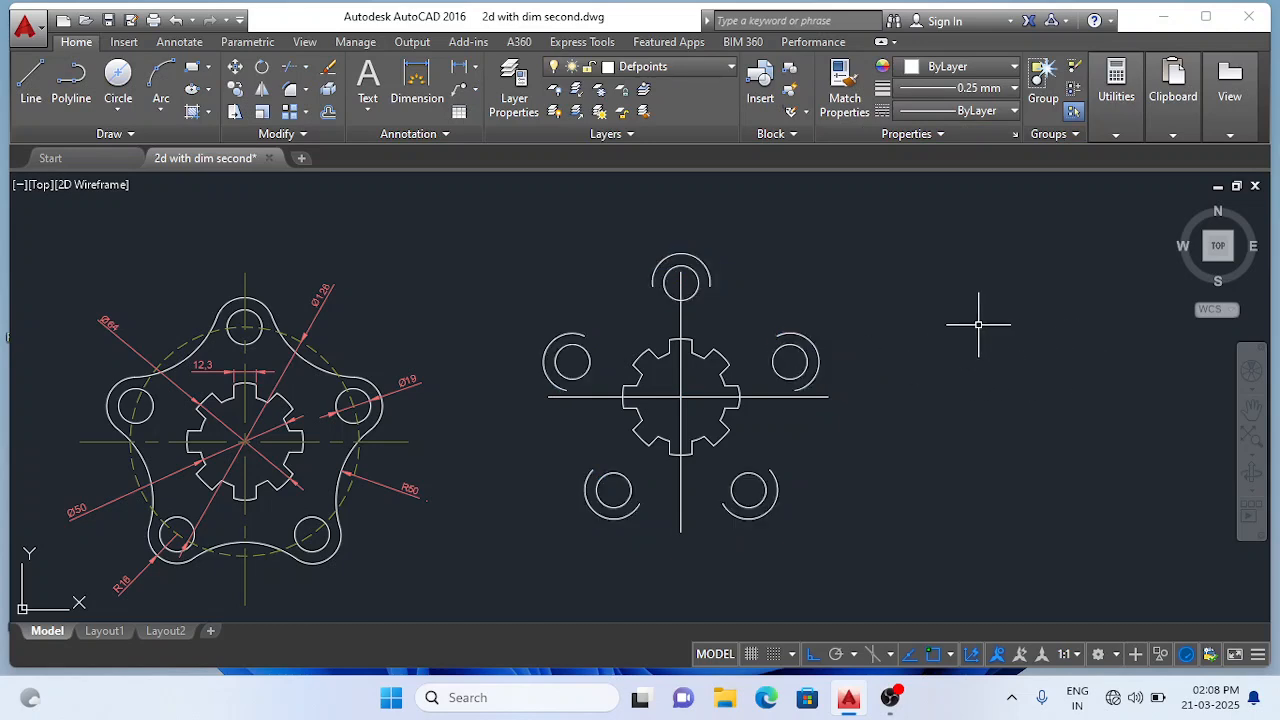
{"action": "type", "text": "x"}
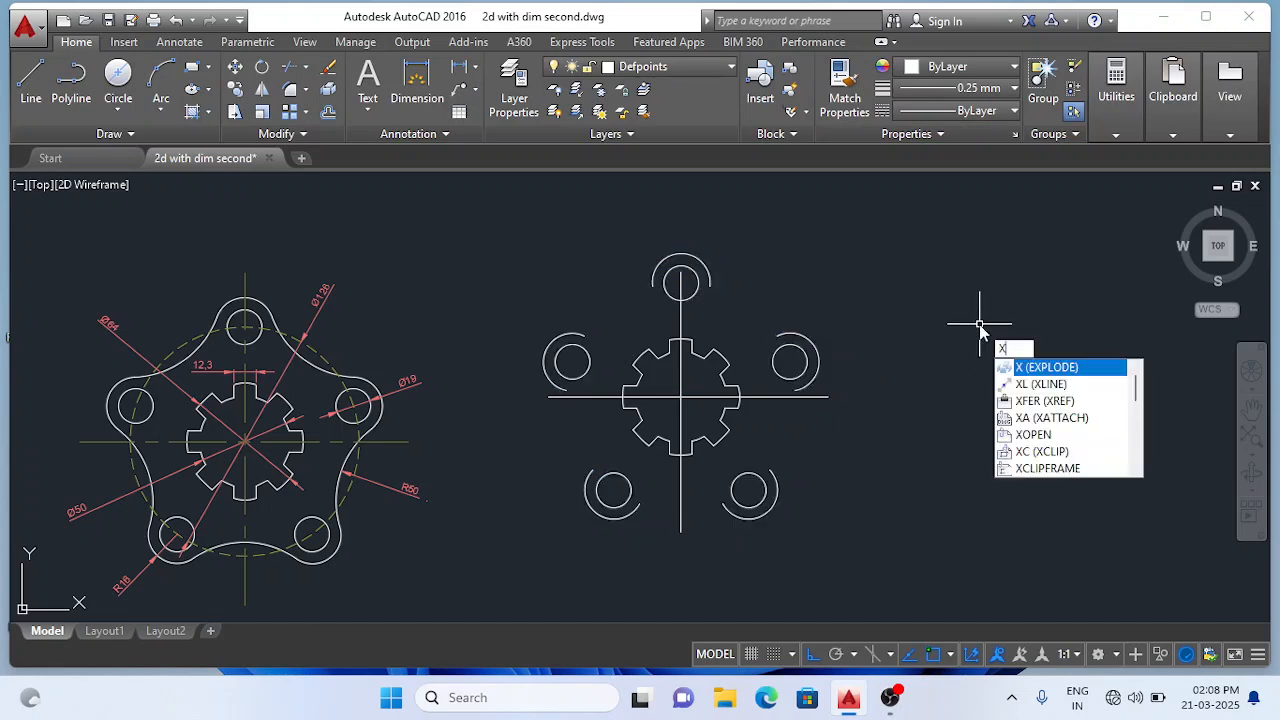
{"action": "key", "text": "Return"}
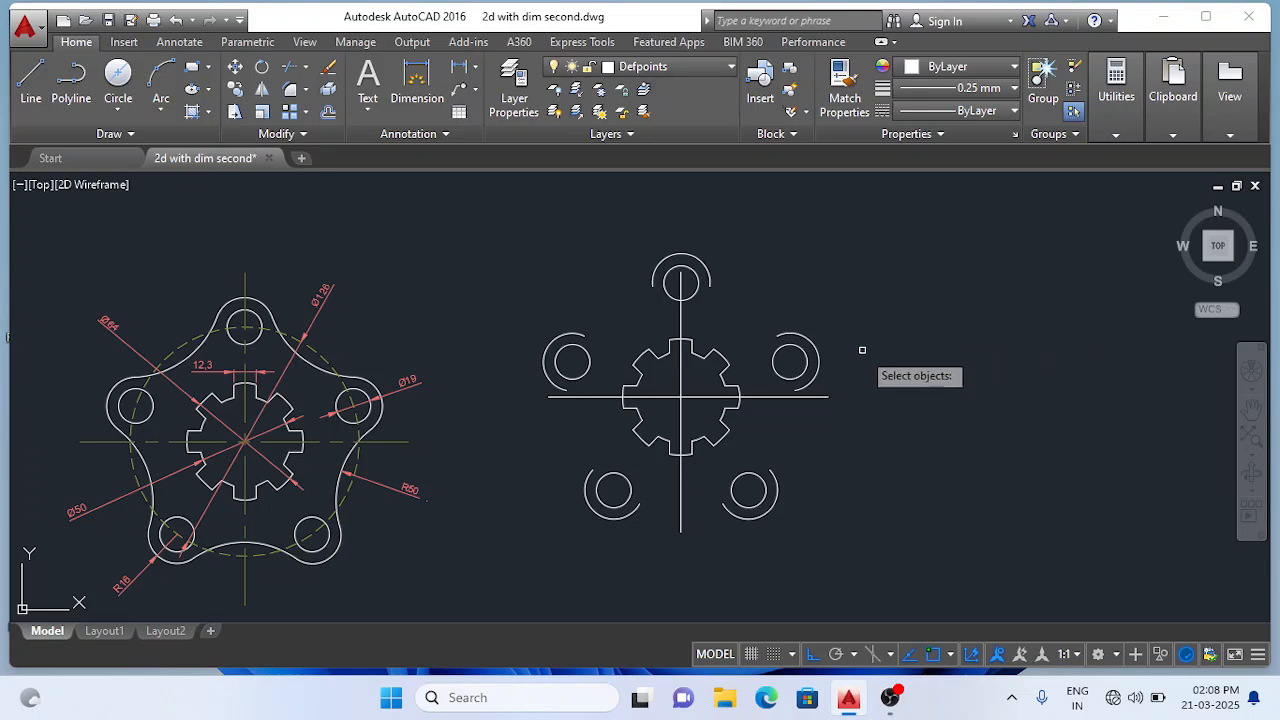
{"action": "left_click", "coordinate": [818, 366]}
{"action": "key", "text": "Return"}
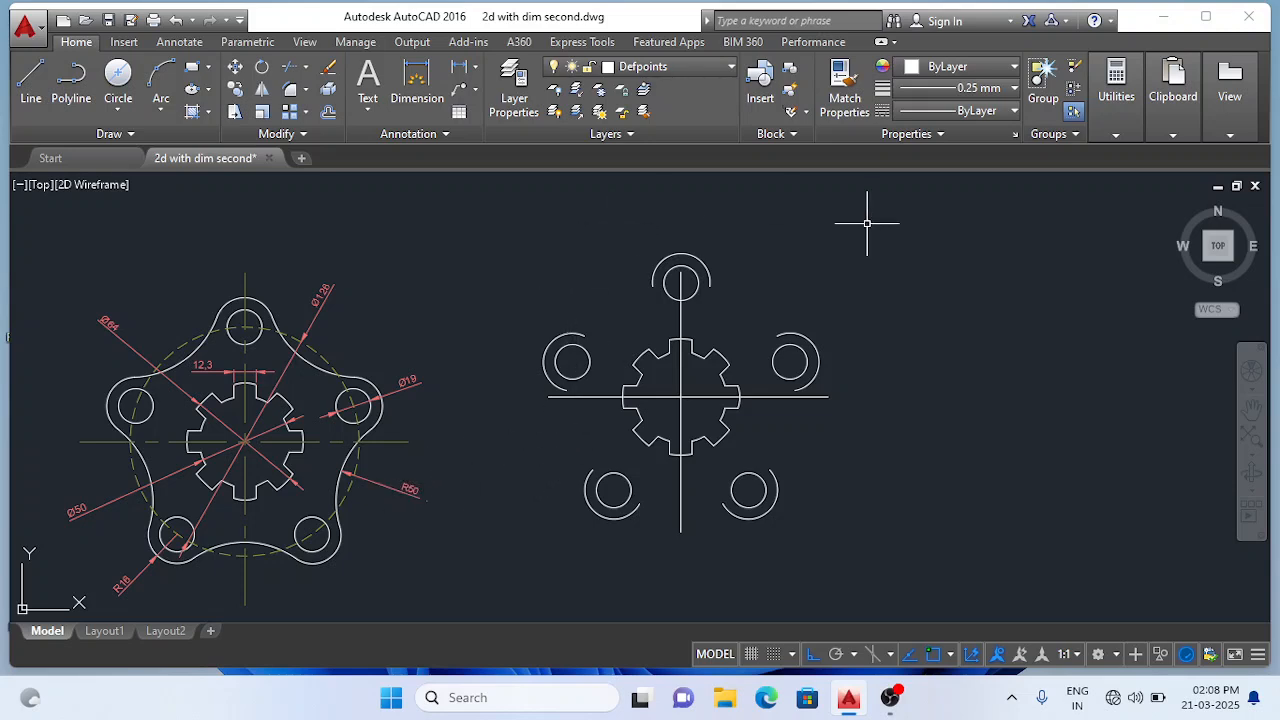
Fillet the top lobe's arc to the upper-left lobe's arc with a radius of 50.
{"action": "key", "text": "Return"}
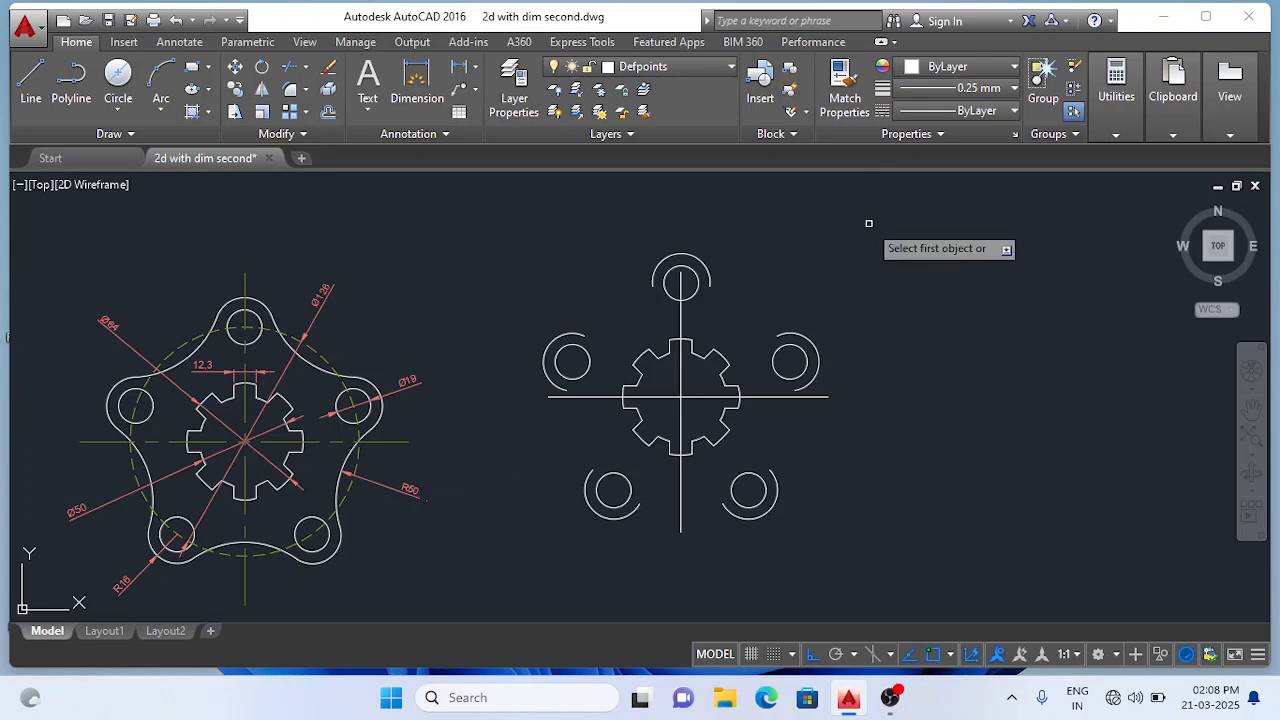
{"action": "key", "text": "Return"}
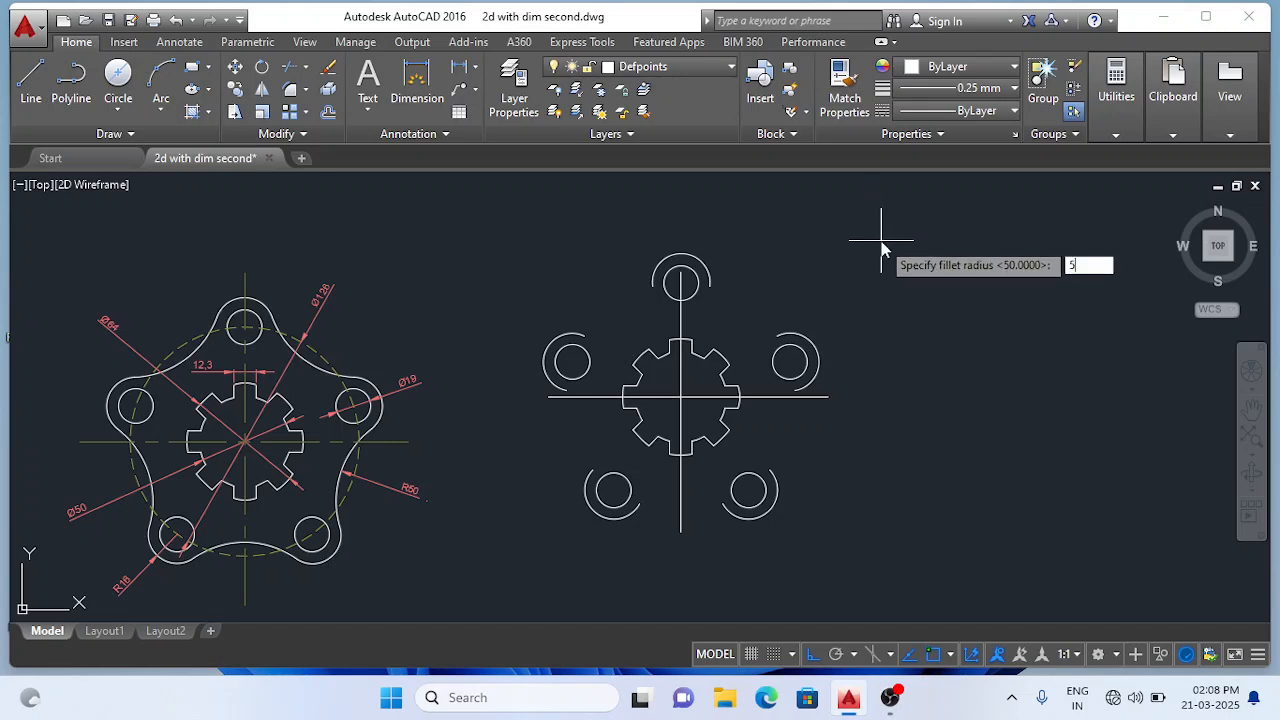
{"action": "key", "text": "Return"}
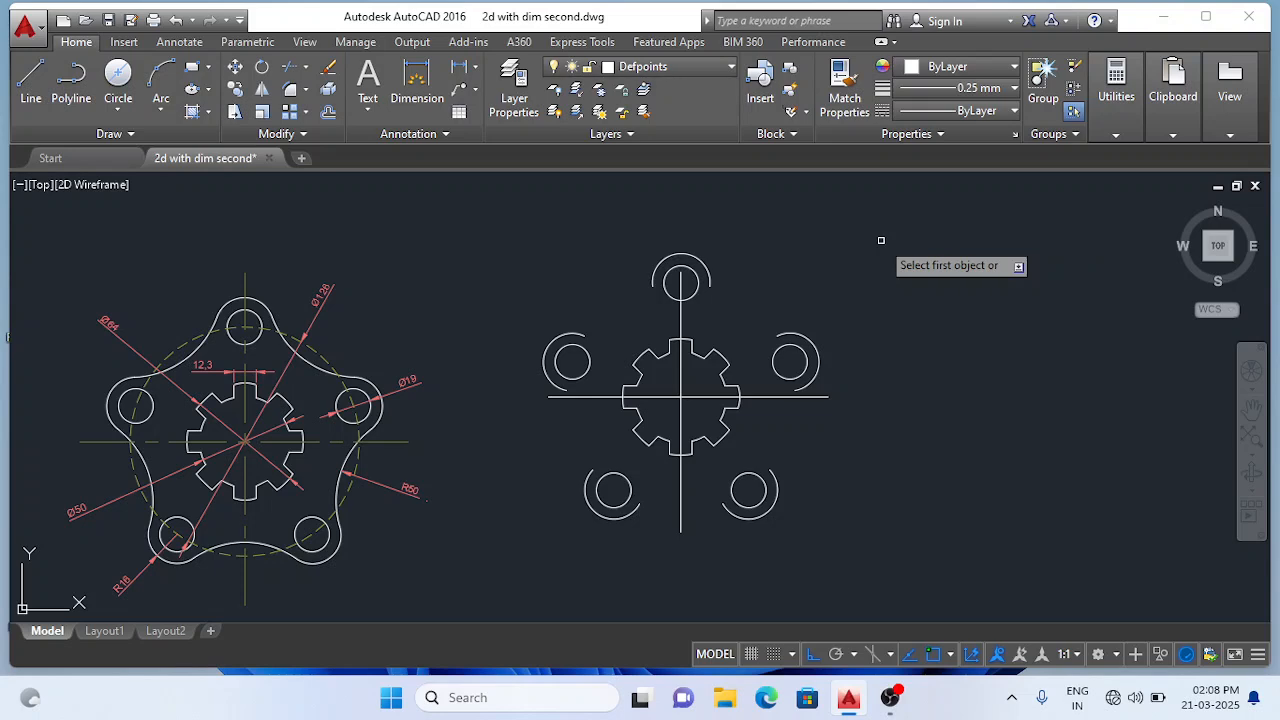
{"action": "scroll", "coordinate": [603, 336], "scroll_direction": "up", "scroll_amount": 2}
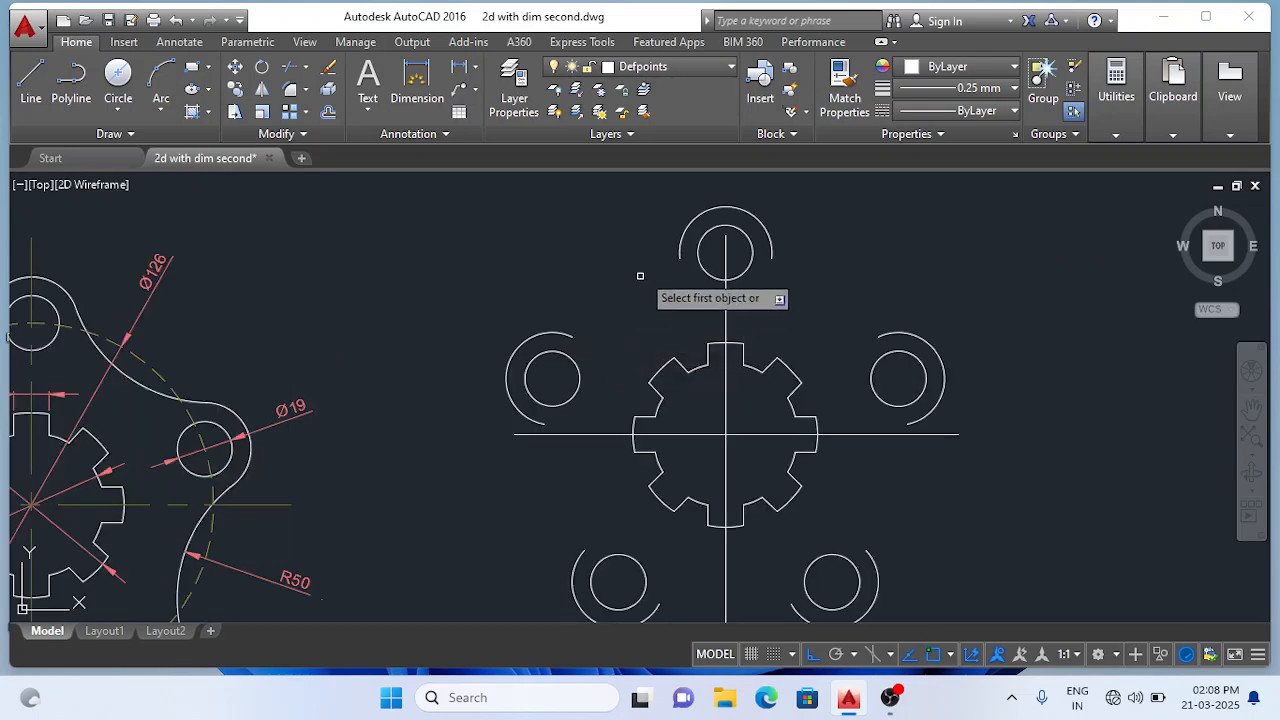
{"action": "left_click", "coordinate": [678, 251]}
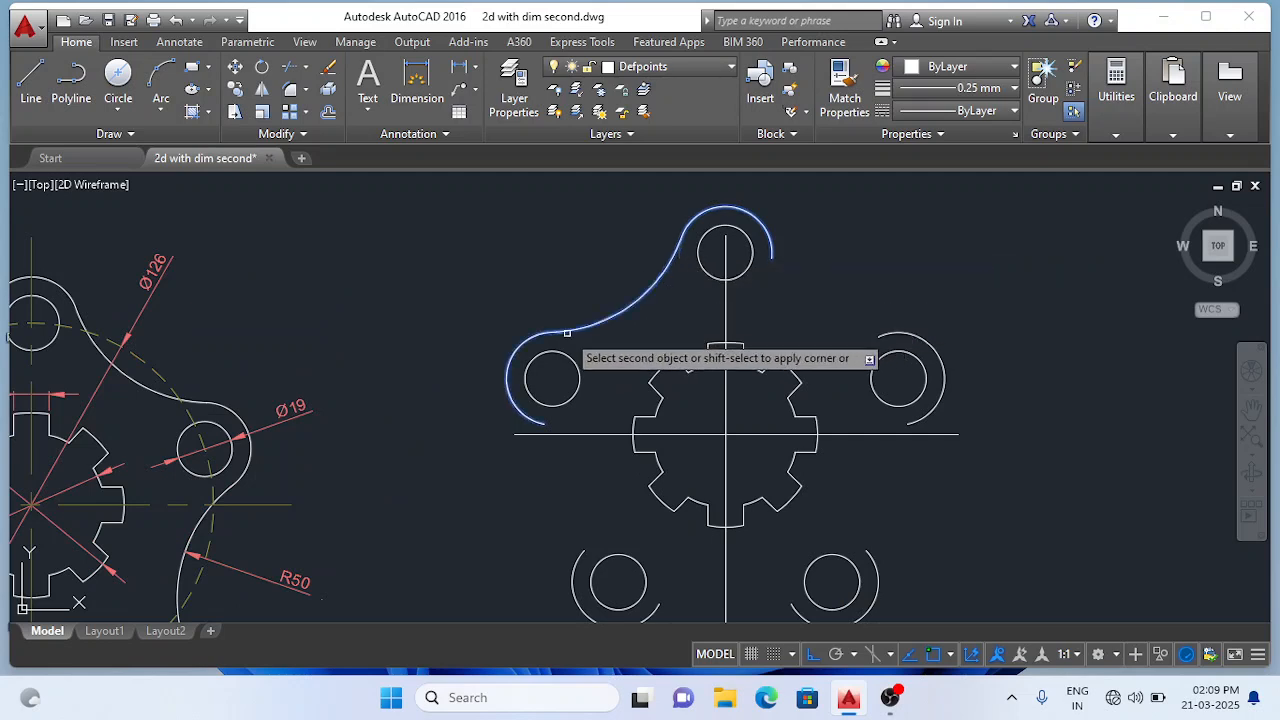
{"action": "left_click", "coordinate": [567, 332]}
{"action": "scroll", "coordinate": [598, 345], "scroll_direction": "down", "scroll_amount": 2}
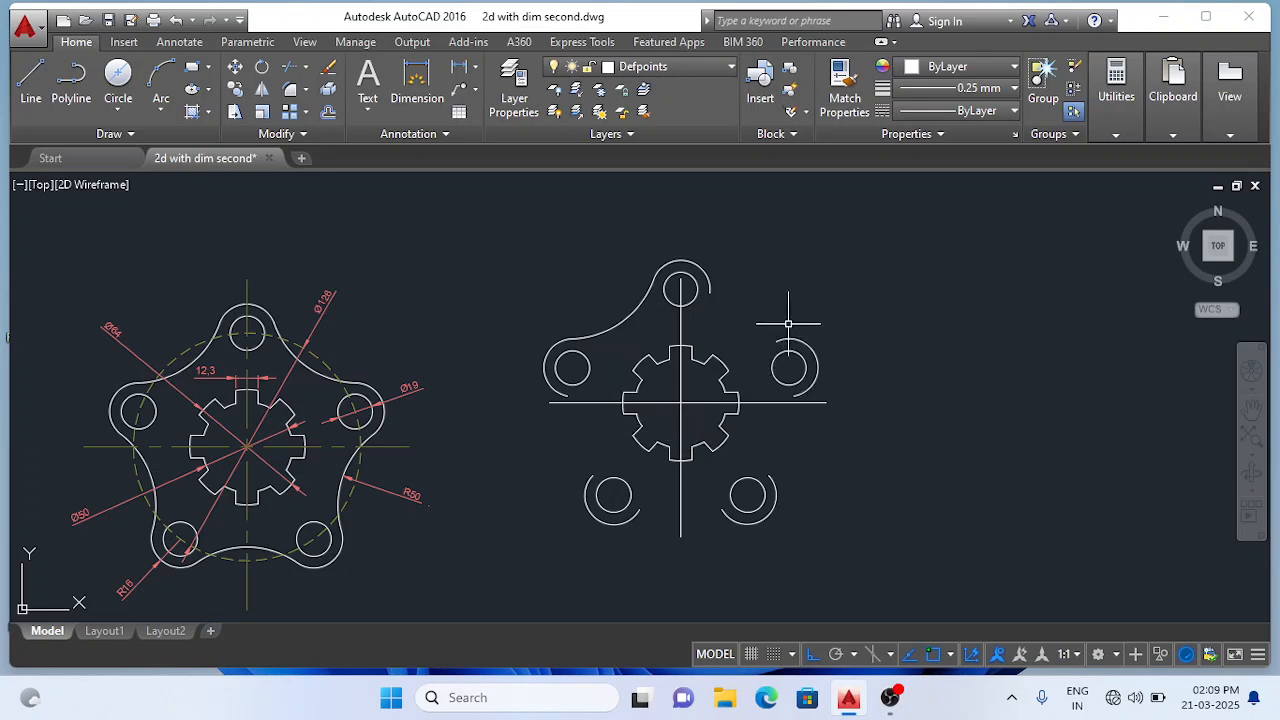
Fillet the upper-left lobe's arc to the lower-left lobe's arc and the lower-left arc to the lower-right one, using radius 50.
{"action": "scroll", "coordinate": [579, 412], "scroll_direction": "up", "scroll_amount": 2}
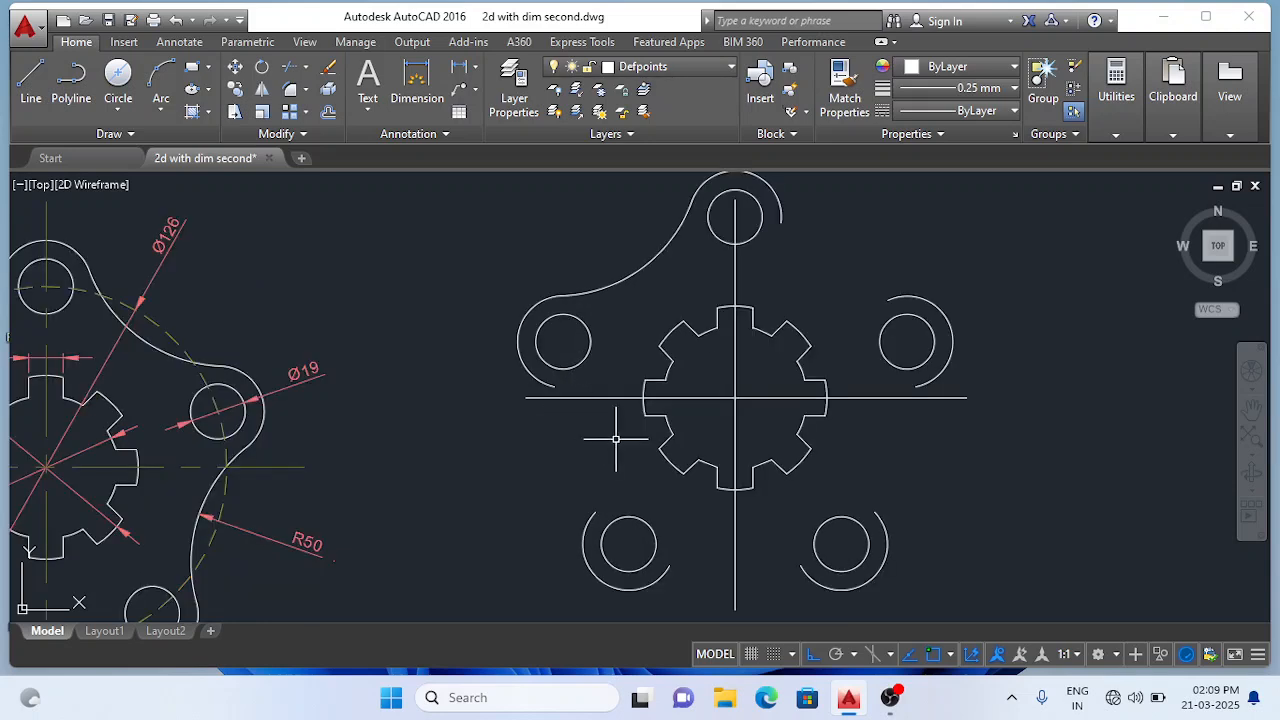
{"action": "key", "text": "Return"}
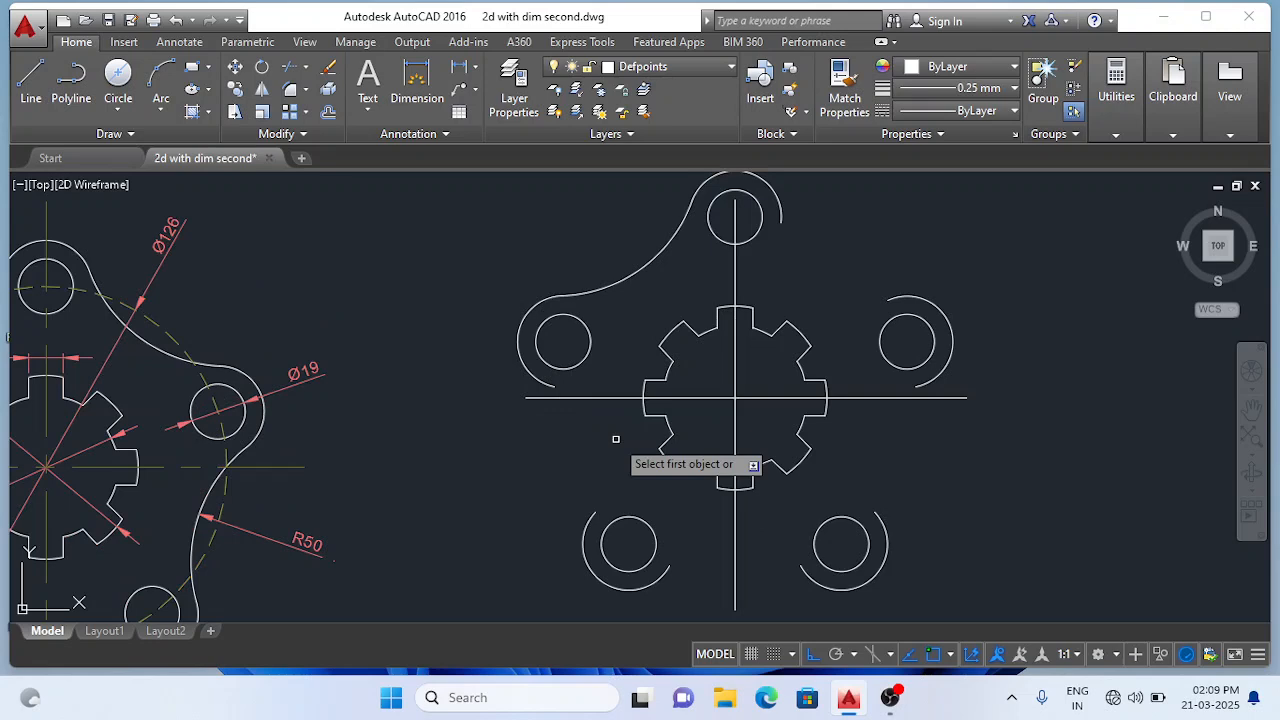
{"action": "left_click", "coordinate": [564, 387]}
{"action": "left_click", "coordinate": [585, 527]}
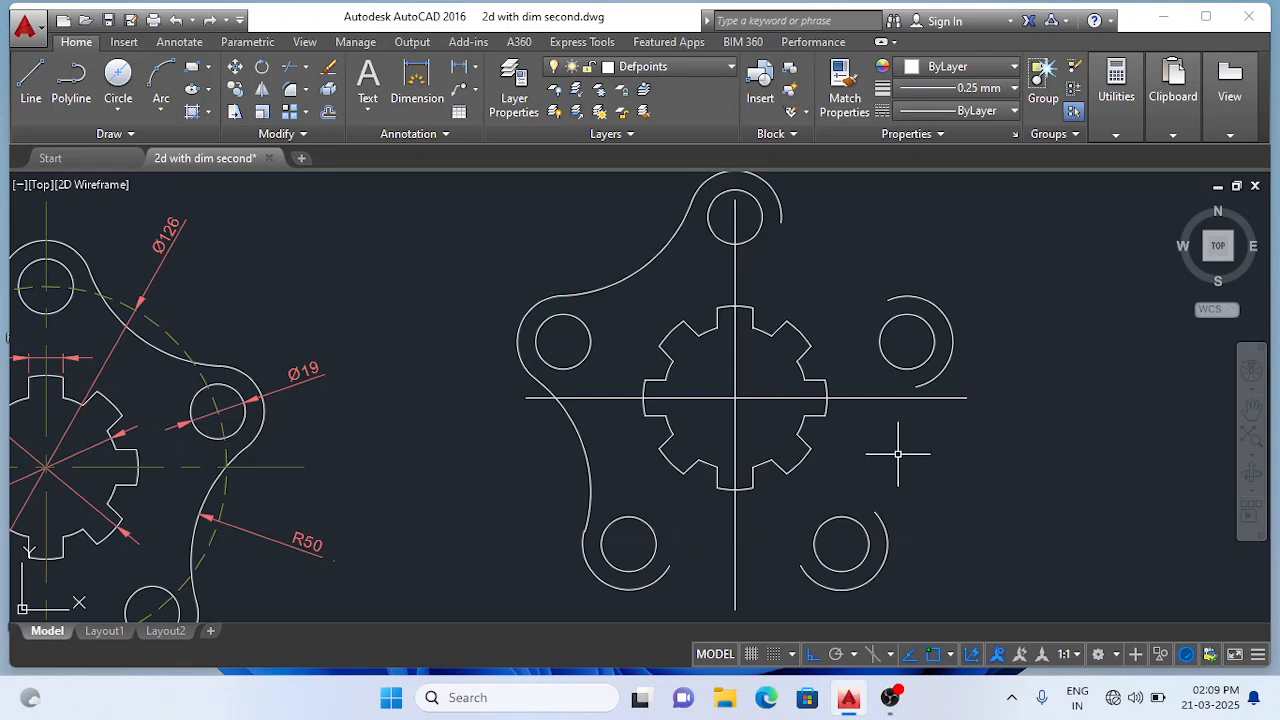
{"action": "key", "text": "Return"}
{"action": "left_click", "coordinate": [668, 569]}
{"action": "left_click", "coordinate": [816, 576]}
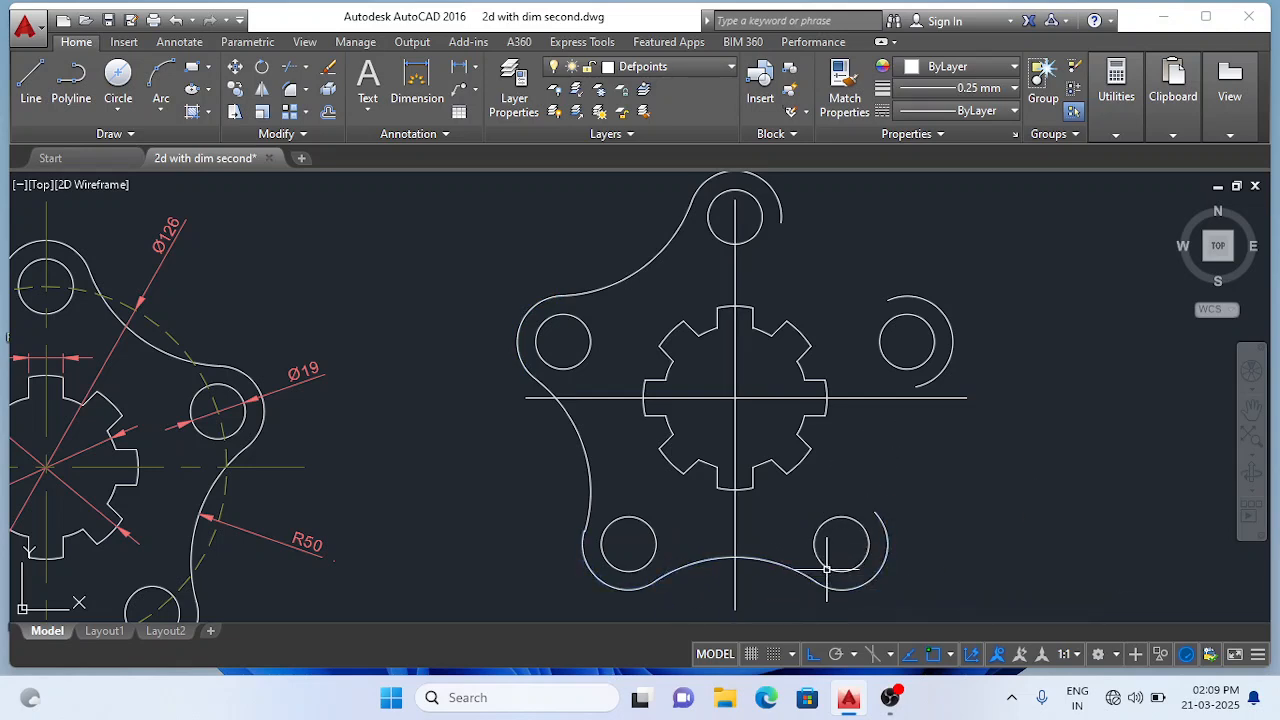
Fillet the lower-right lobe's arc to the upper-right lobe's arc and the upper-right arc to the top one, using radius 50.
{"action": "key", "text": "Return"}
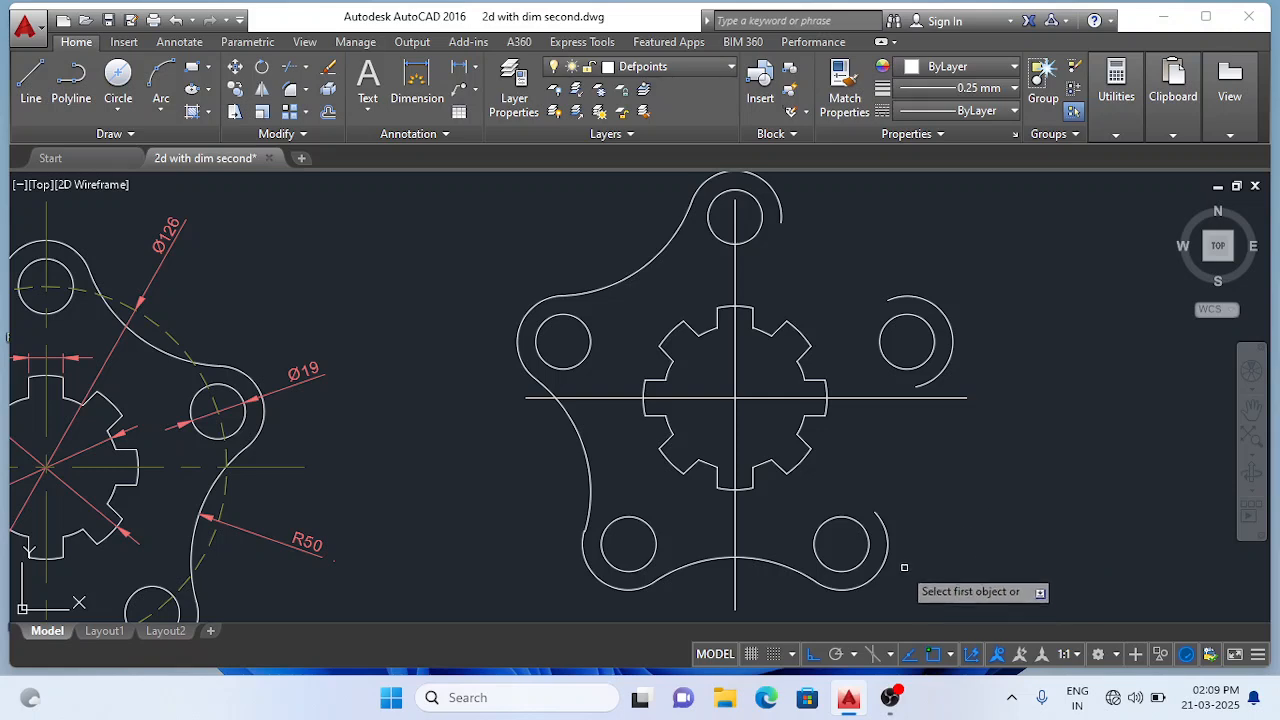
{"action": "left_click", "coordinate": [880, 520]}
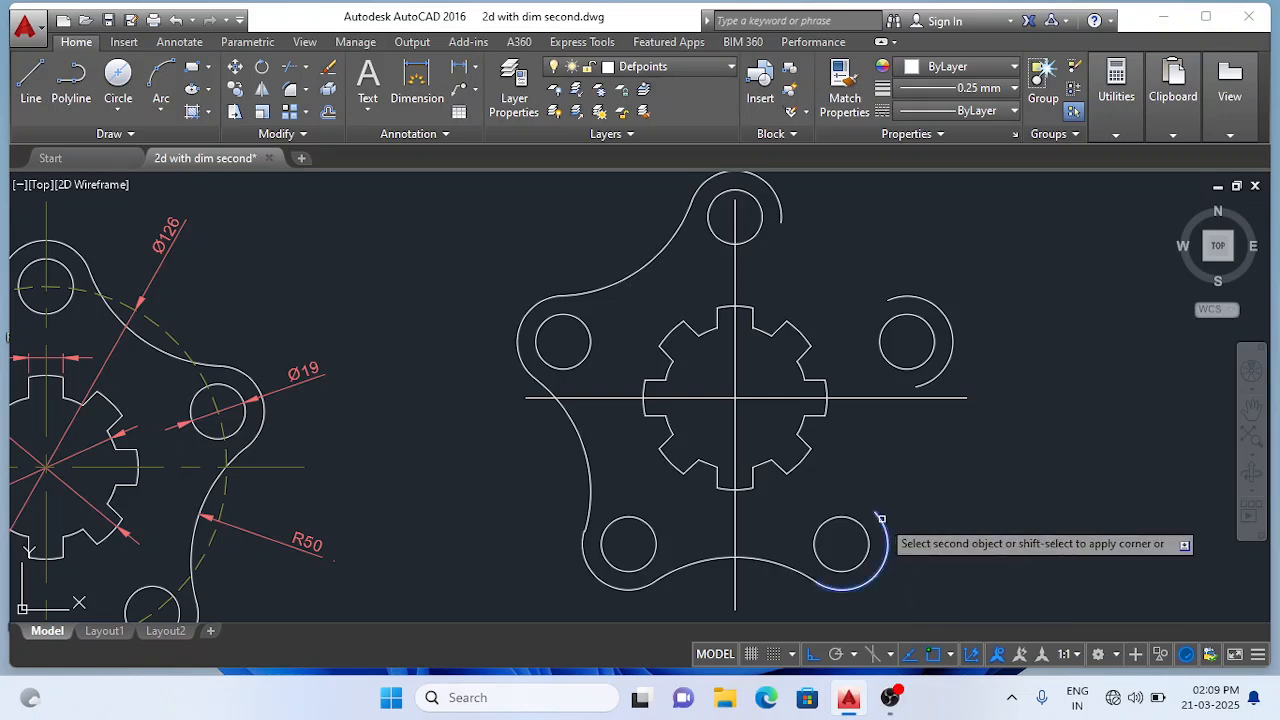
{"action": "left_click", "coordinate": [943, 393]}
{"action": "key", "text": "Return"}
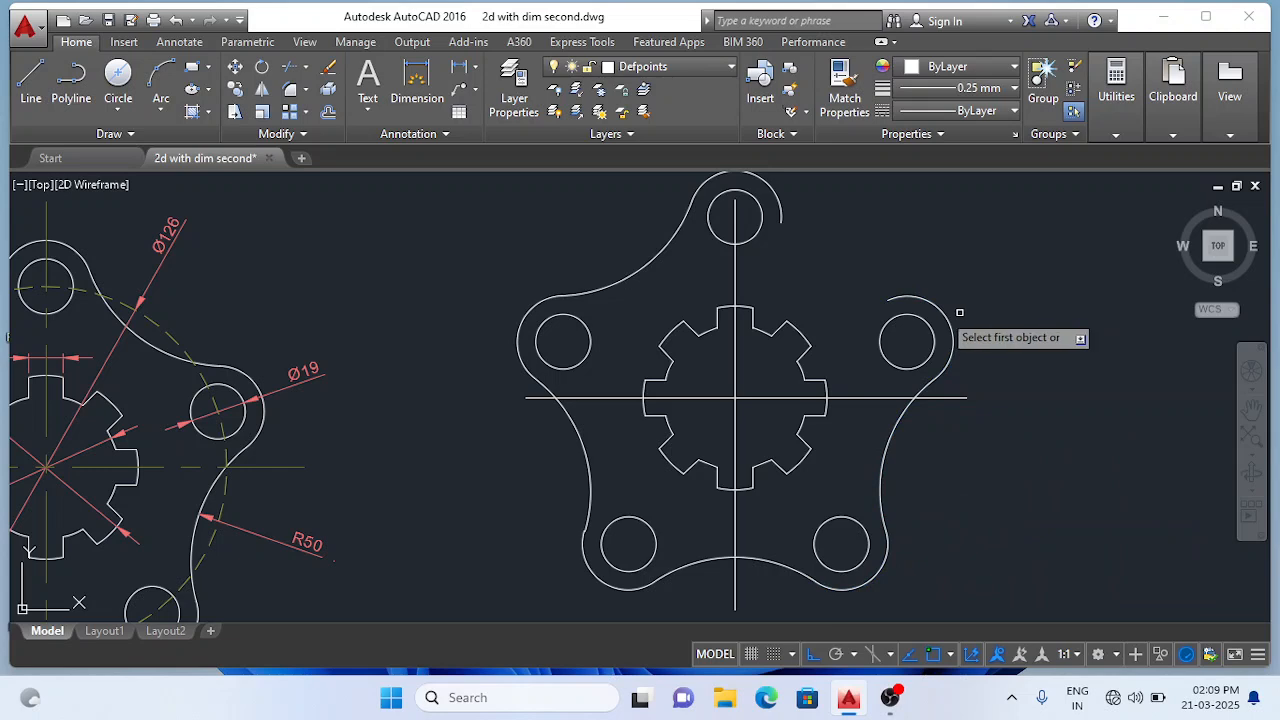
{"action": "left_click", "coordinate": [900, 296]}
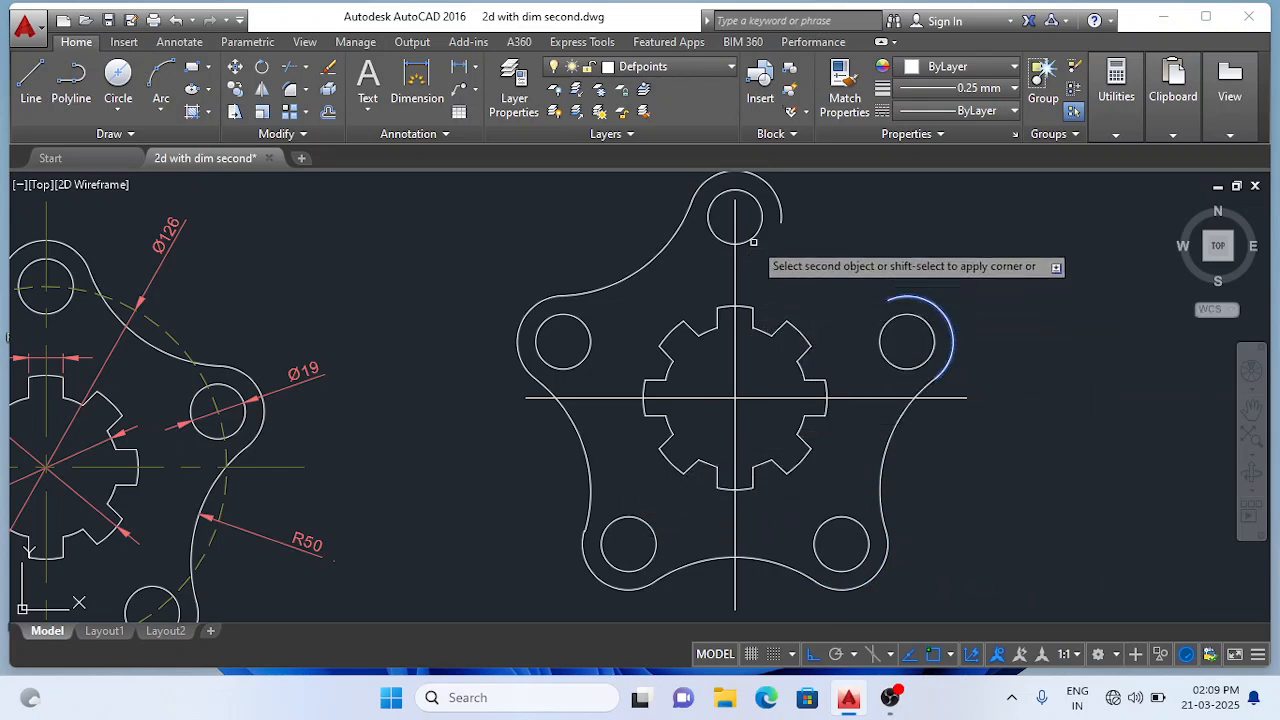
{"action": "left_click", "coordinate": [778, 222]}
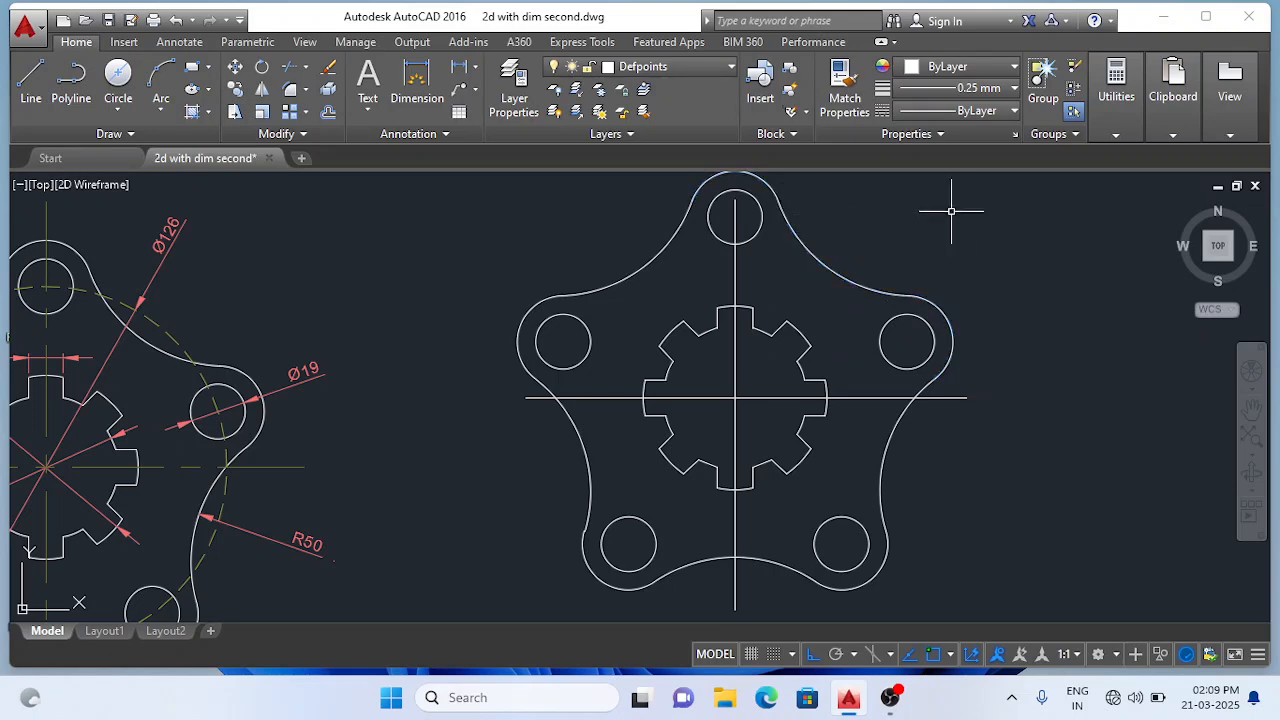
Delete the vertical and horizontal centre lines of the redrawn plate.
{"action": "scroll", "coordinate": [946, 207], "scroll_direction": "down", "scroll_amount": 2}
{"action": "mouse_move", "coordinate": [1046, 263]}
{"action": "middle_mouse_down"}
{"action": "mouse_move", "coordinate": [1006, 297]}
{"action": "mouse_move", "coordinate": [932, 322]}
{"action": "middle_mouse_up"}
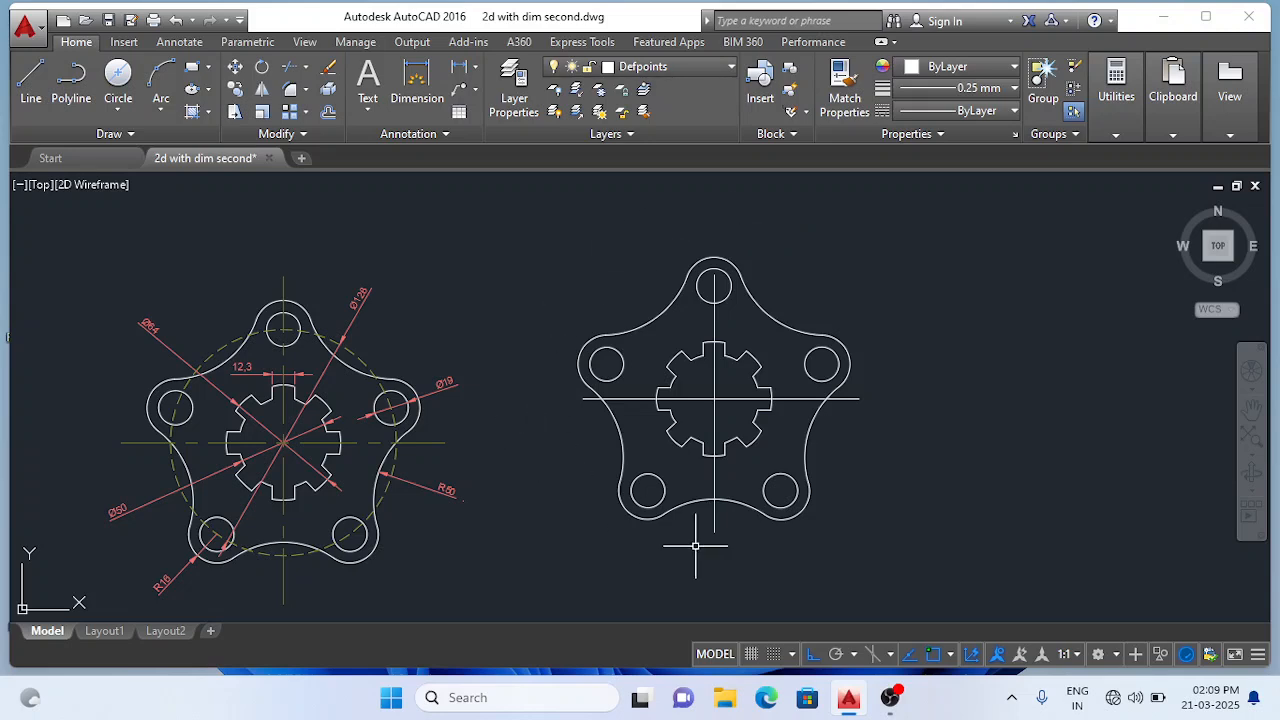
{"action": "left_click", "coordinate": [715, 478]}
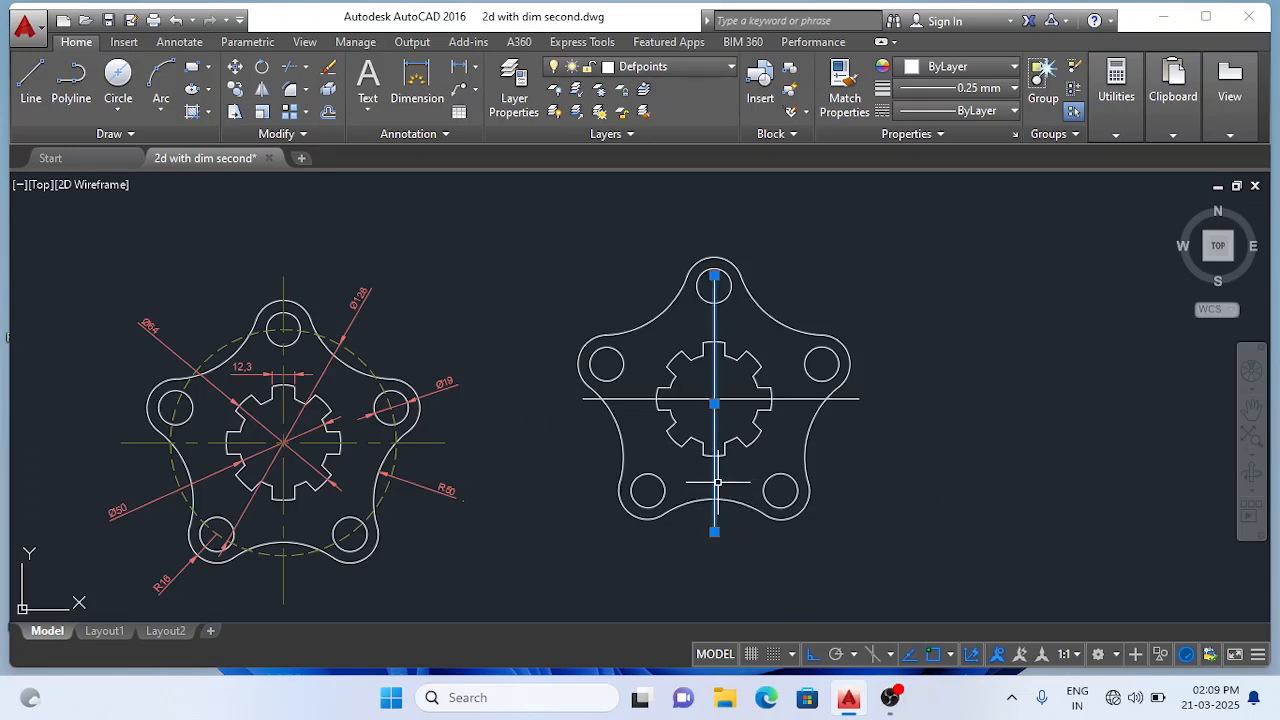
{"action": "left_click", "coordinate": [804, 398]}
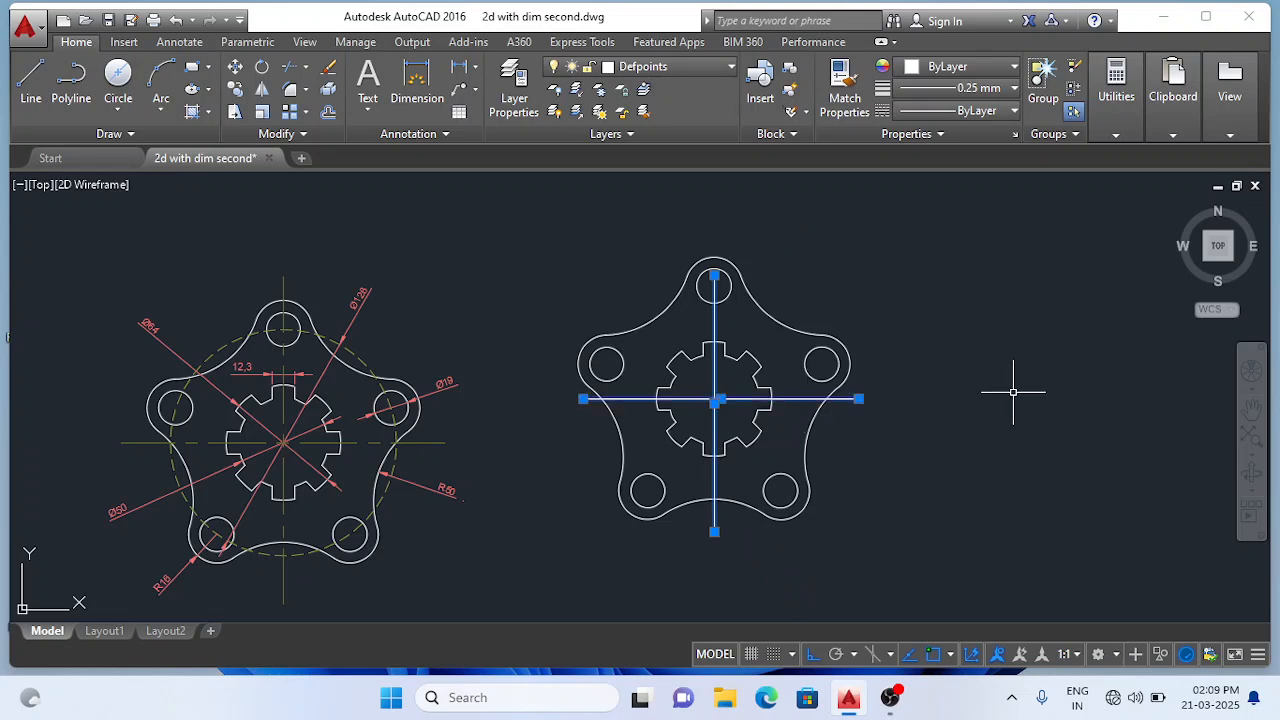
{"action": "key", "text": "Delete"}
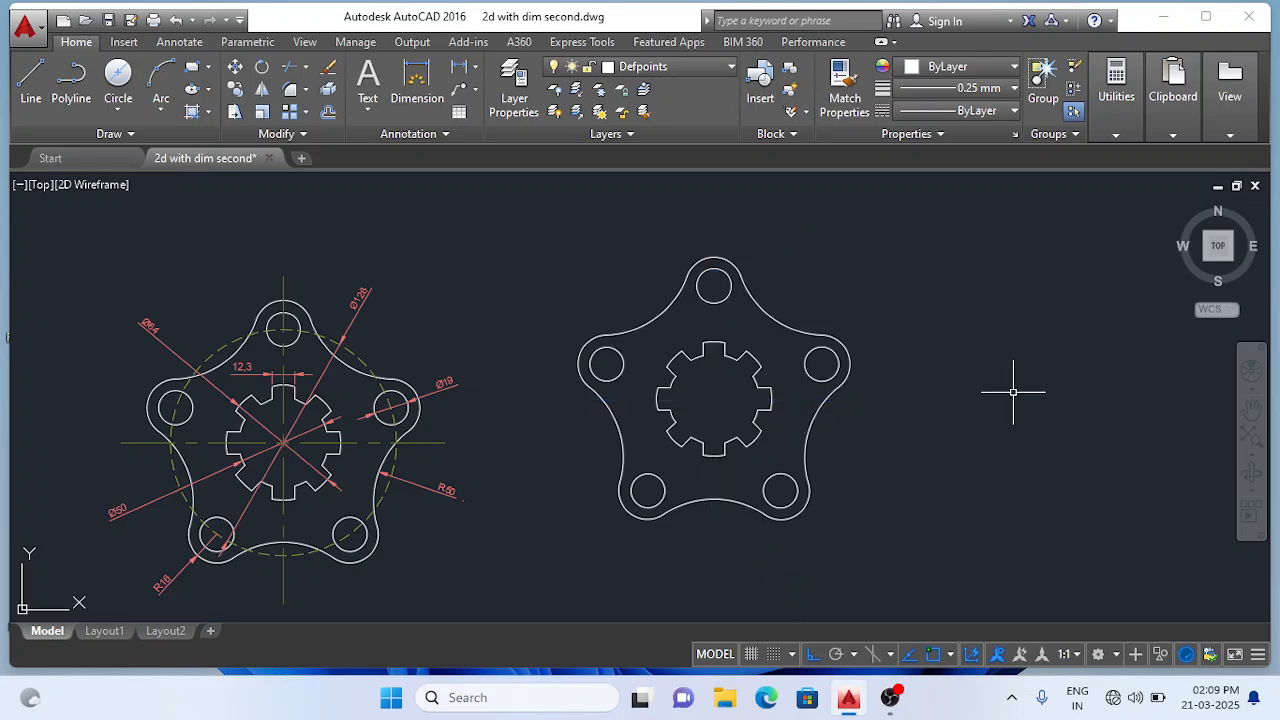